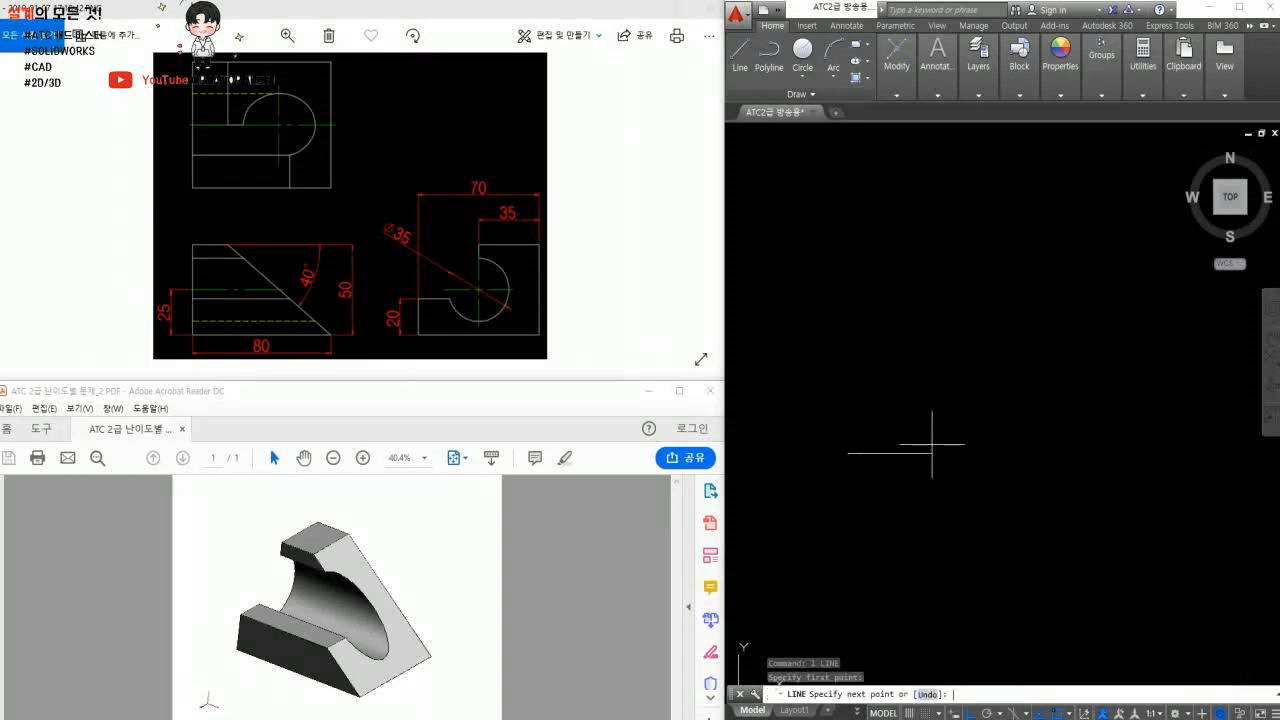
- Draw the front-view outline with lines as a closed rectangle 80 wide and 50 high
{"action": "type", "text": "50"}
{"action": "key", "text": "Return"}
{"action": "type", "text": "80"}
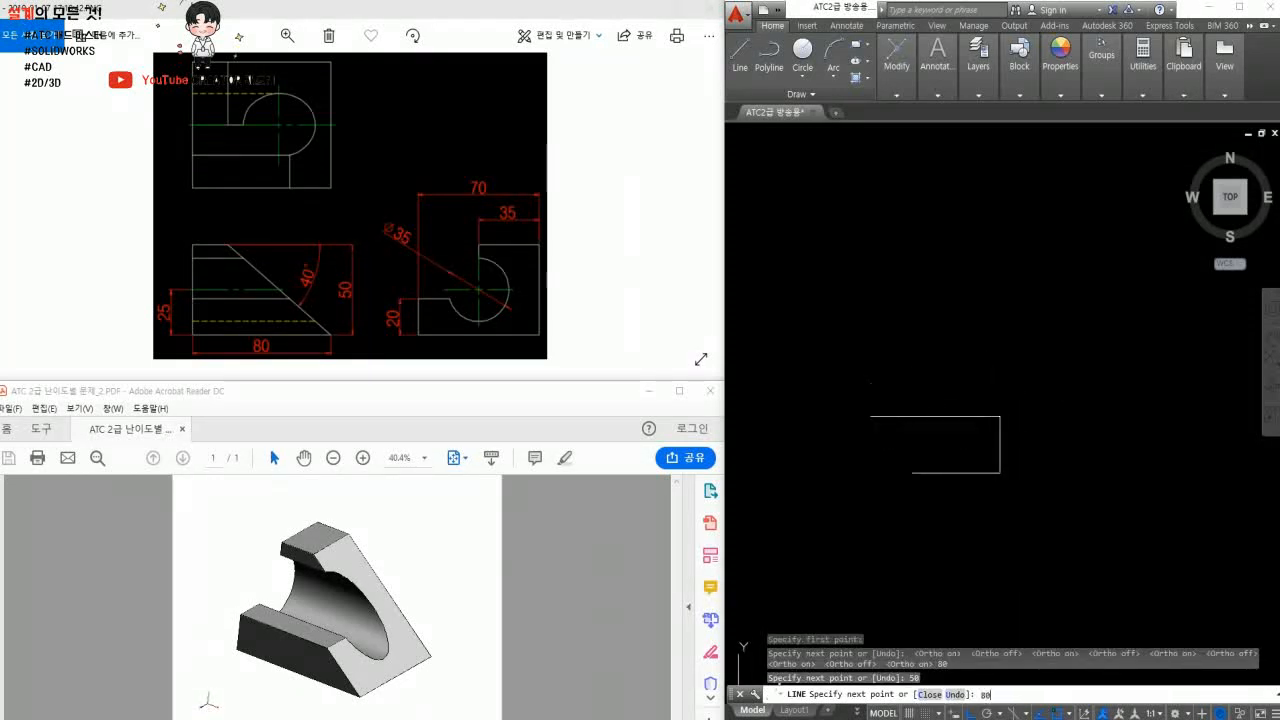
{"action": "key", "text": "Return"}
{"action": "left_click", "coordinate": [912, 472]}
{"action": "key", "text": "Return"}
{"action": "middle_click_drag", "start_coordinate": [1010, 484], "coordinate": [949, 489]}
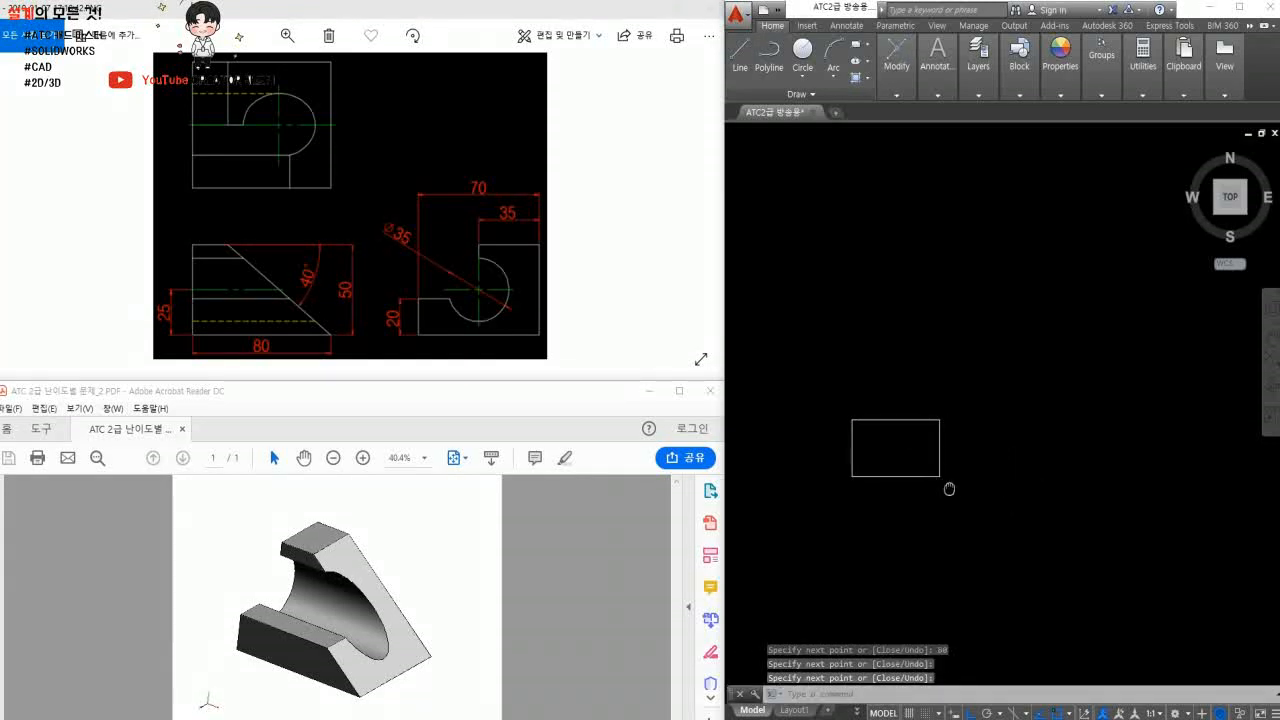
{"action": "scroll", "coordinate": [949, 488], "scroll_direction": "up", "scroll_amount": 2}
{"action": "scroll", "coordinate": [888, 425], "scroll_direction": "down", "scroll_amount": 2}
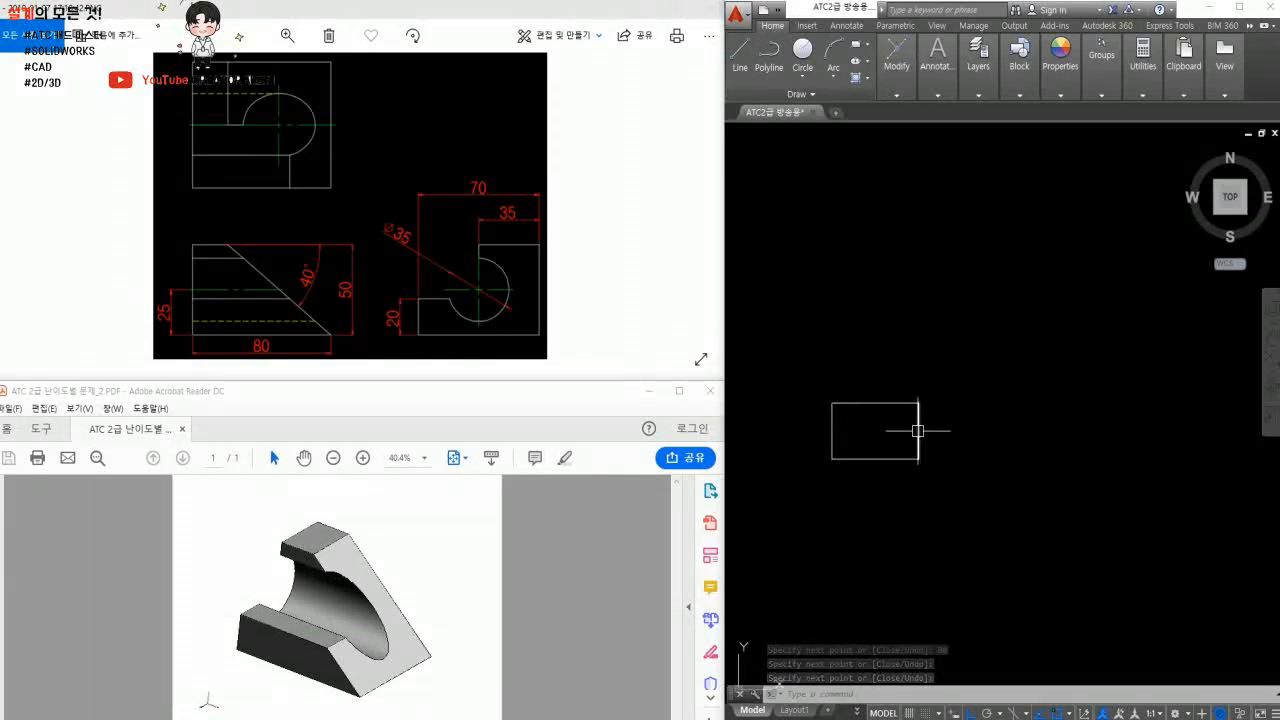
- Draw a horizontal reference line above the rectangle, continuing into a vertical reference line that runs down past its right side
{"action": "middle_click_drag", "start_coordinate": [972, 395], "coordinate": [981, 412]}
{"action": "type", "text": "l"}
{"action": "key", "text": "Return"}
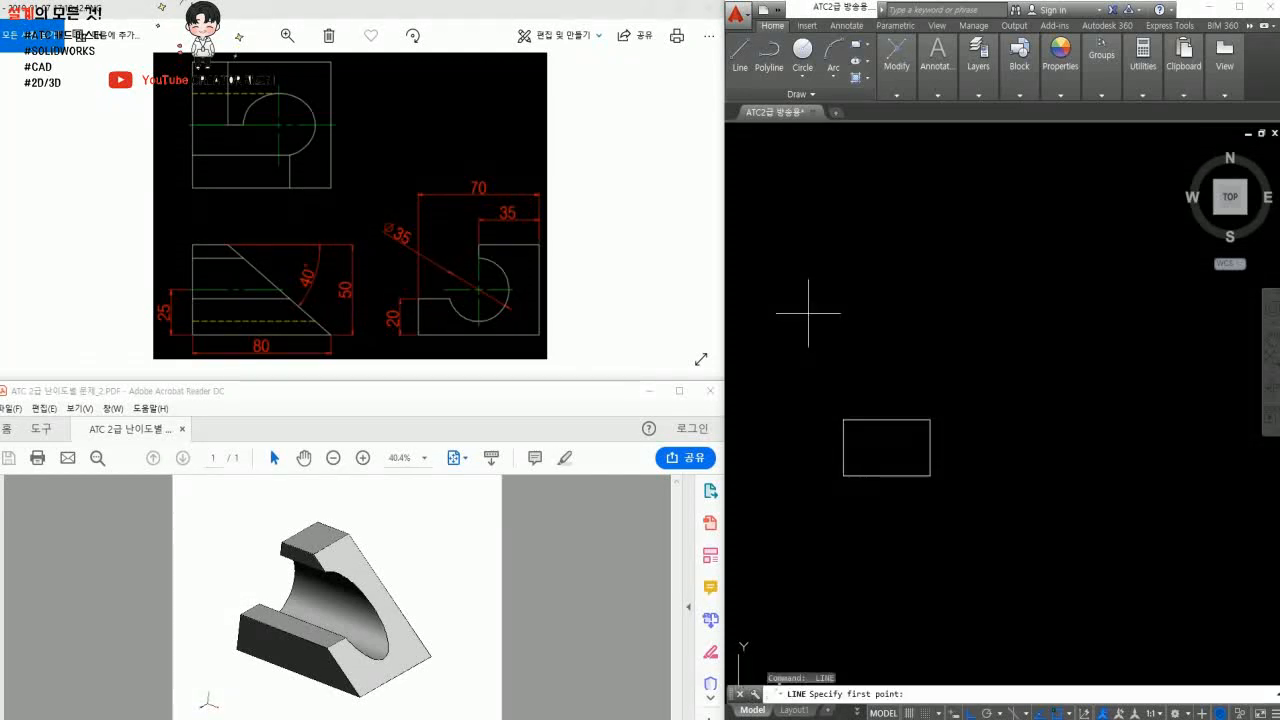
{"action": "left_click", "coordinate": [808, 312]}
{"action": "left_click", "coordinate": [997, 314]}
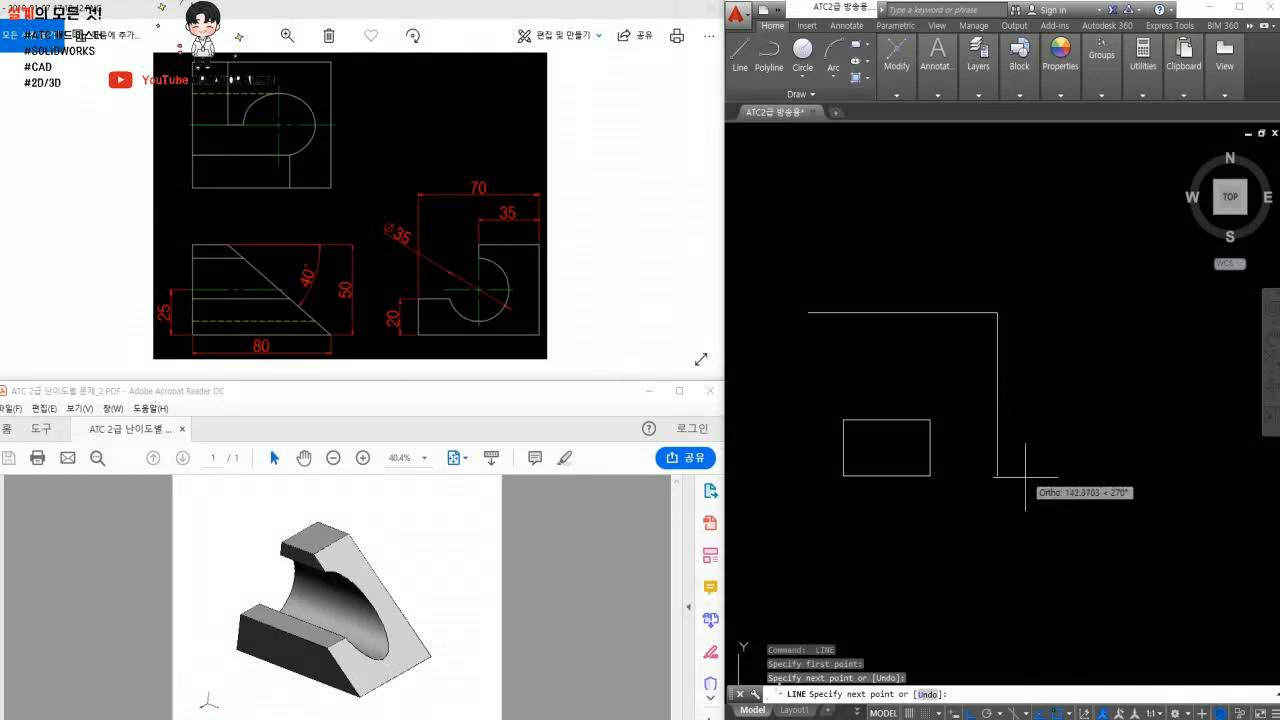
{"action": "left_click", "coordinate": [999, 533]}
{"action": "key", "text": "Return"}
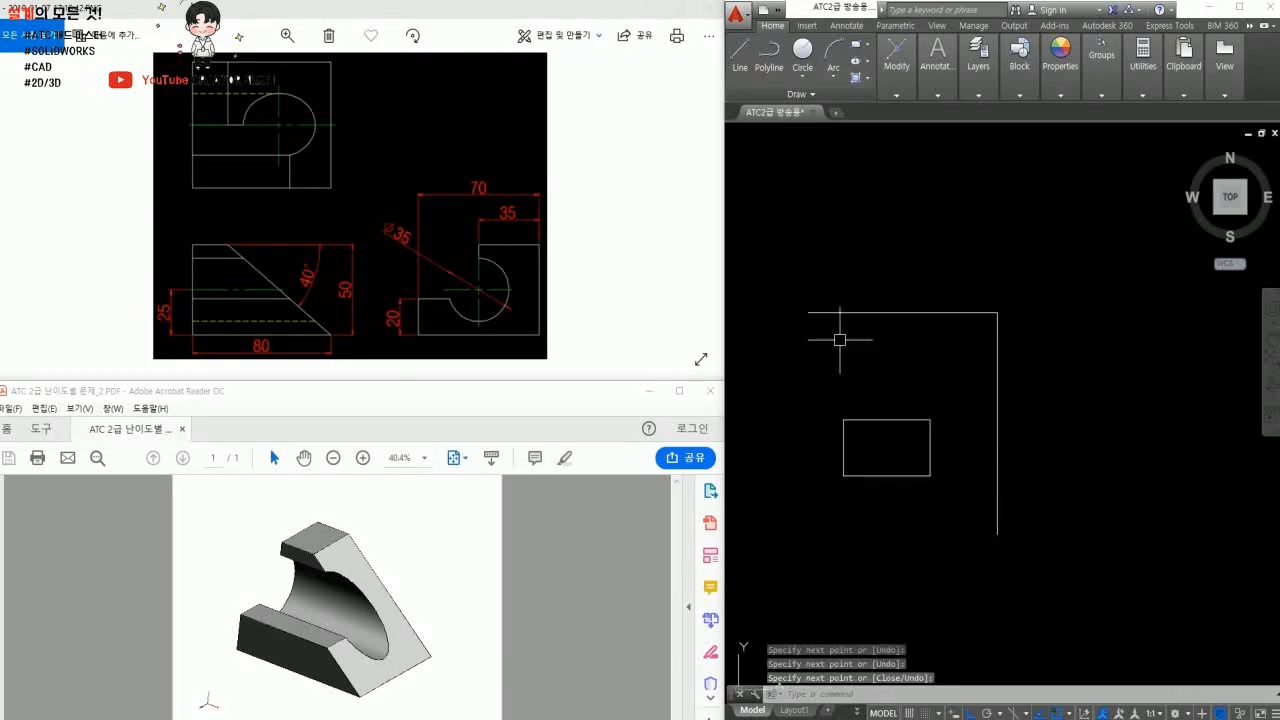
{"action": "left_click", "coordinate": [993, 426]}
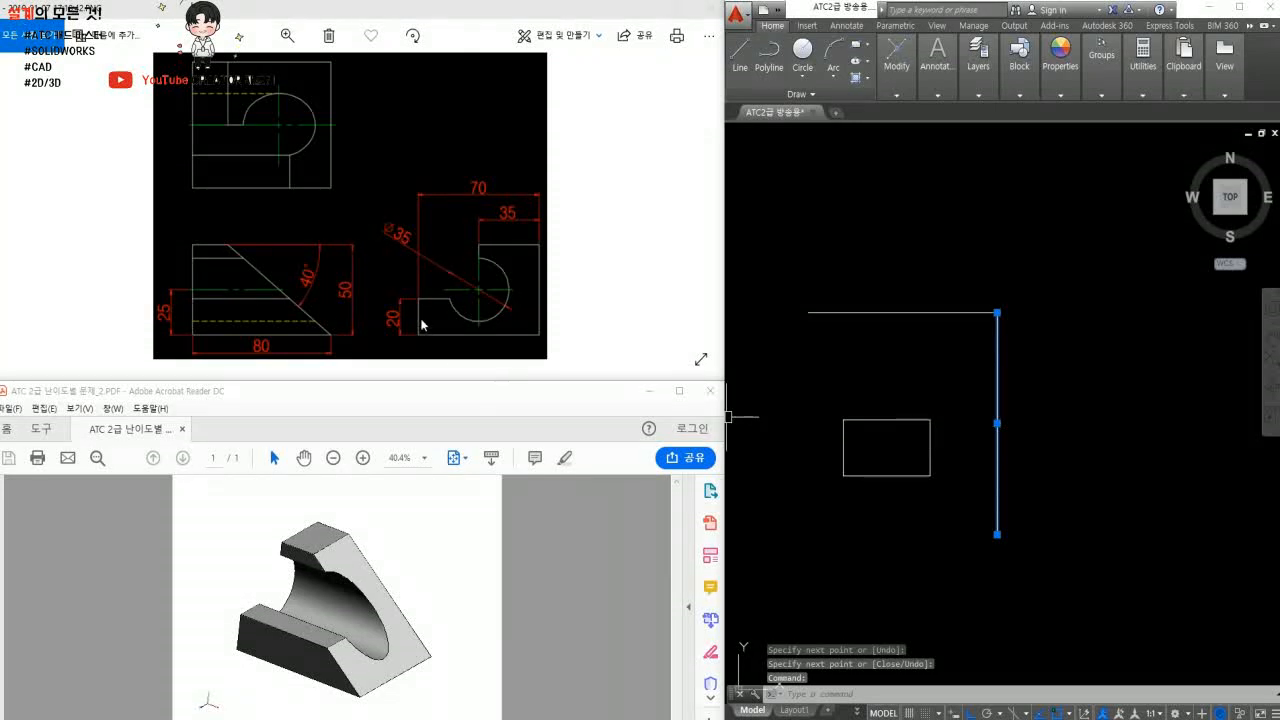
{"action": "left_click", "coordinate": [903, 312]}
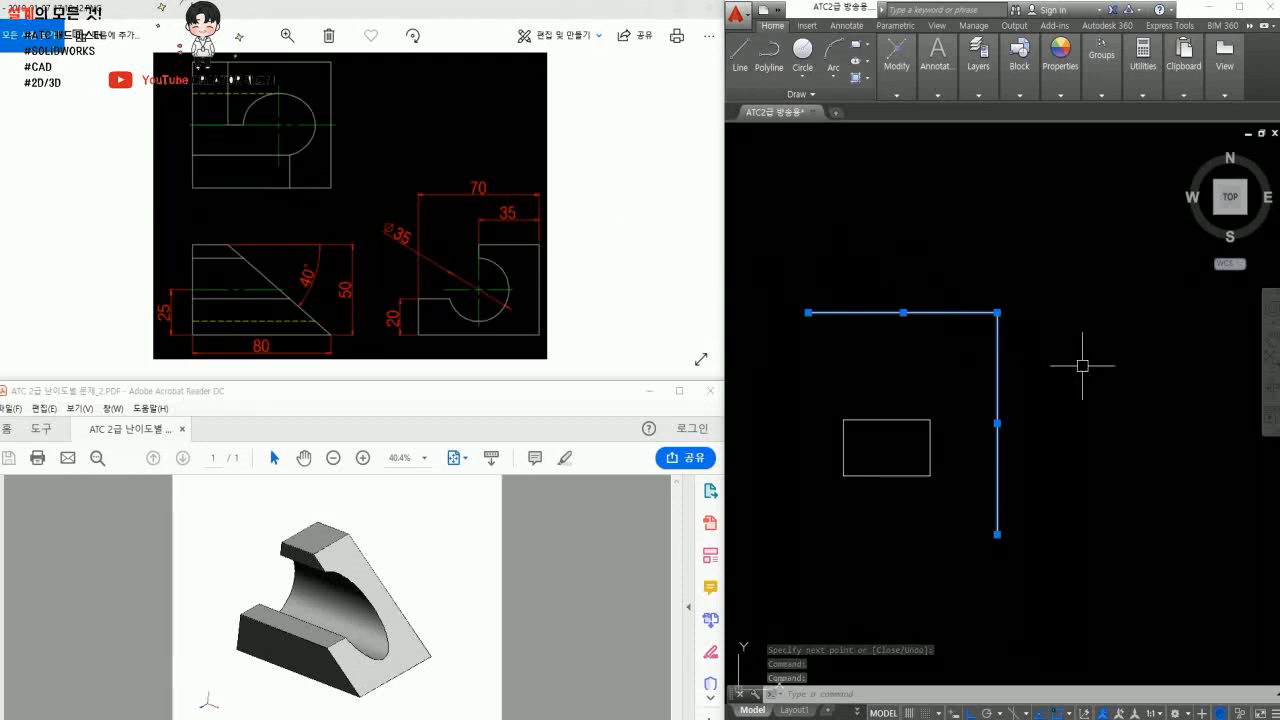
{"action": "left_click", "coordinate": [1077, 327]}
{"action": "key", "text": "Escape"}
- Offset the vertical reference line 70 to the right
{"action": "type", "text": "o"}
{"action": "key", "text": "Return"}
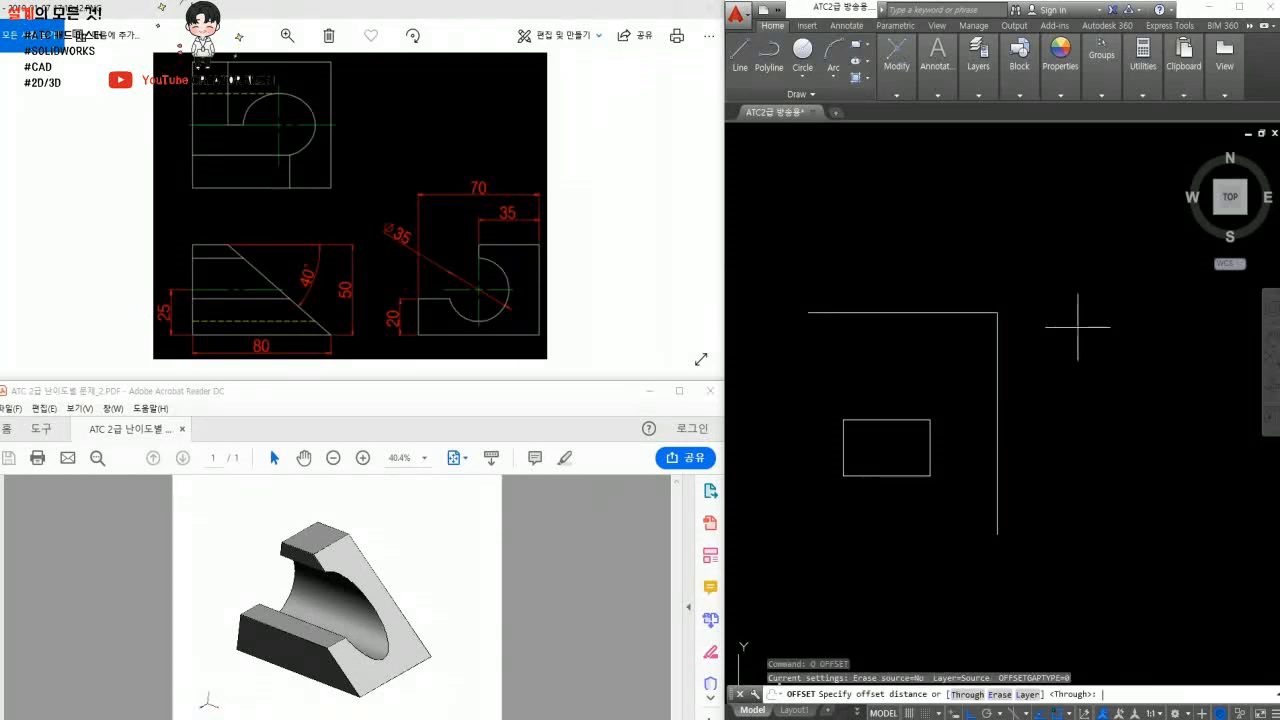
{"action": "type", "text": "70"}
{"action": "key", "text": "Return"}
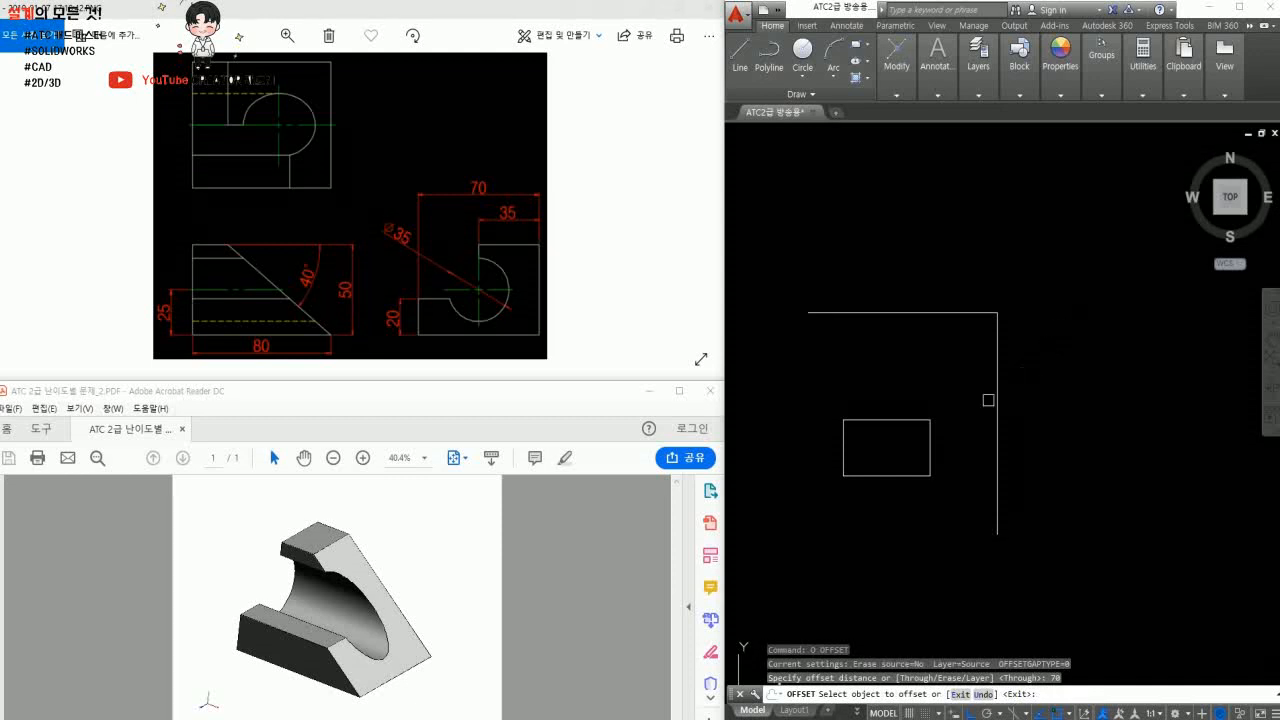
{"action": "left_click", "coordinate": [997, 429]}
{"action": "left_click", "coordinate": [1110, 438]}
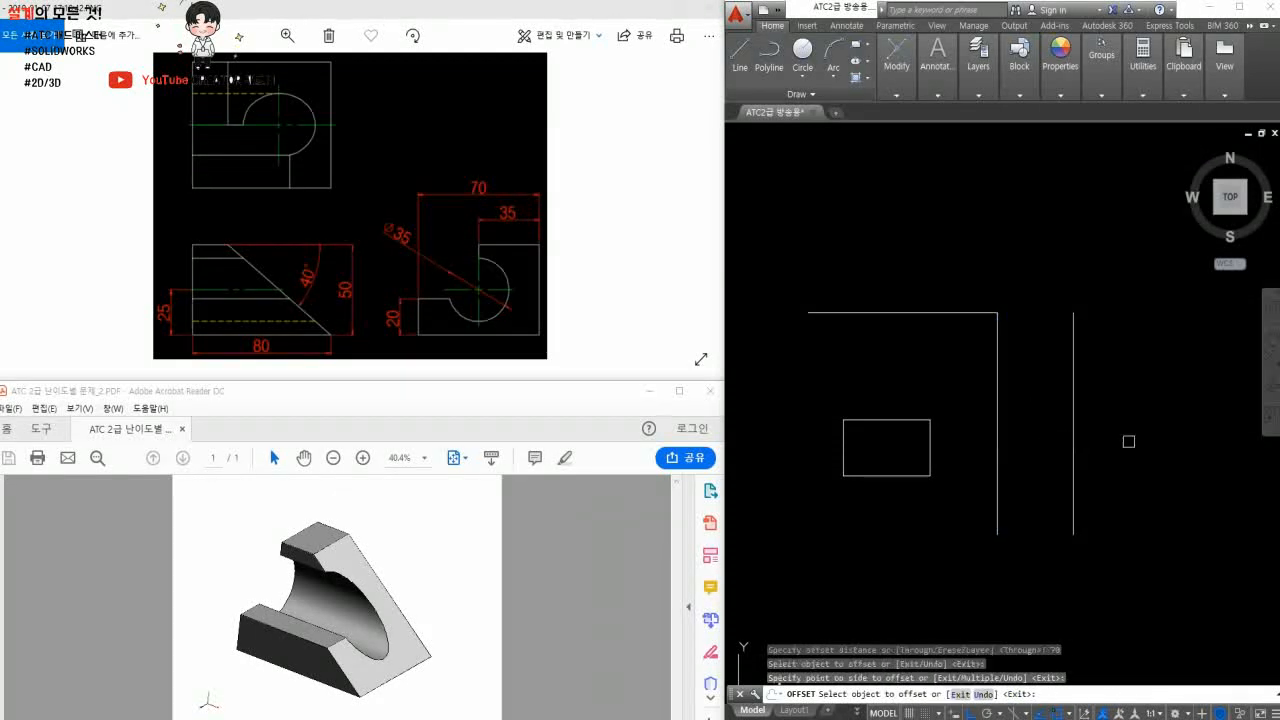
{"action": "key", "text": "Return"}
- Draw horizontal projection lines from the front view's upper and lower right corners to the right, across both vertical lines
{"action": "type", "text": "l"}
{"action": "key", "text": "Return"}
{"action": "left_click", "coordinate": [930, 420]}
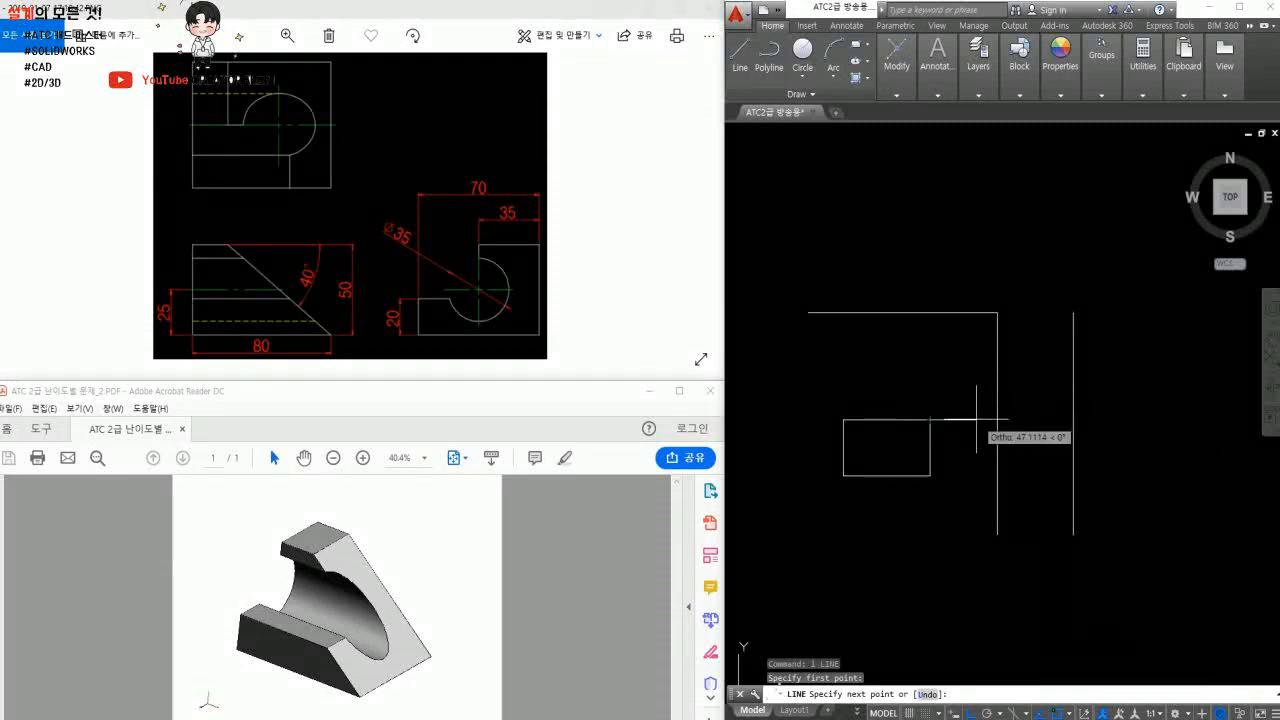
{"action": "left_click", "coordinate": [1107, 438]}
{"action": "key", "text": "Return"}
{"action": "key", "text": "Return"}
{"action": "left_click", "coordinate": [930, 475]}
{"action": "double_click", "coordinate": [1103, 477]}
{"action": "key", "text": "Return"}
- Trim the line ends below and to the right of the side view and the projection segments between the two views
{"action": "type", "text": "tr"}
{"action": "key", "text": "Return"}
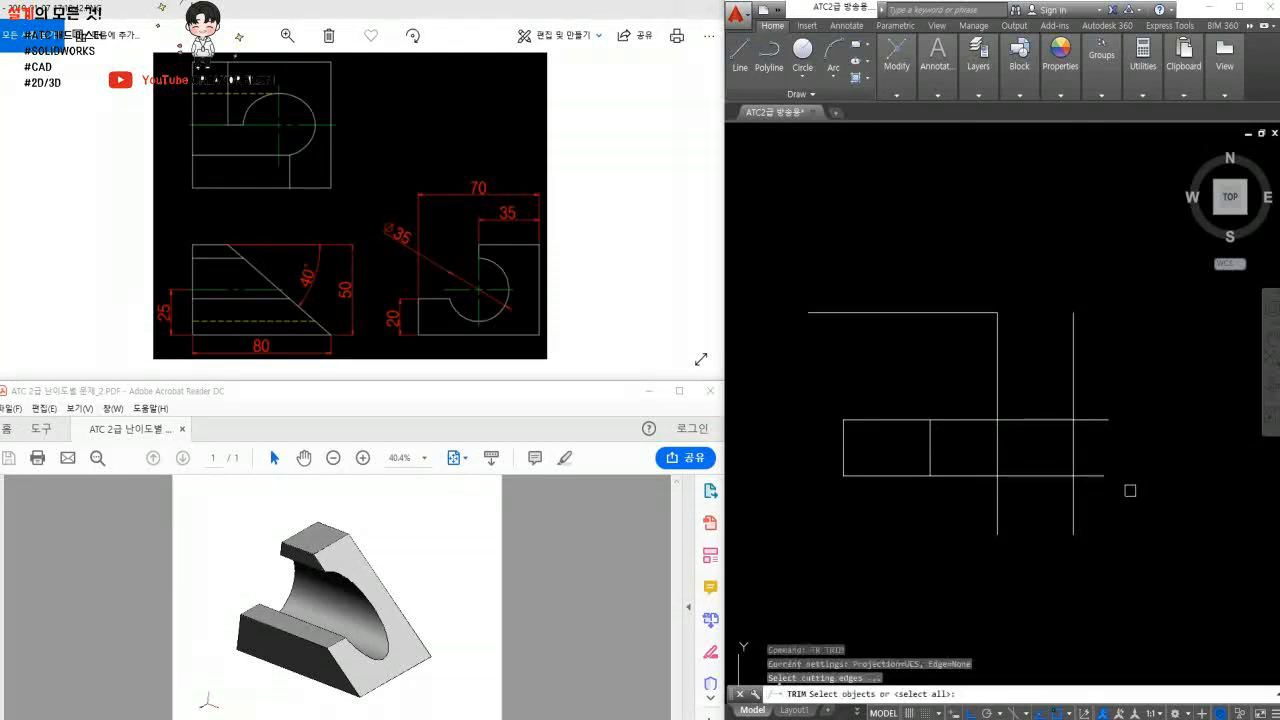
{"action": "key", "text": "Return"}
{"action": "left_click", "coordinate": [1141, 507]}
{"action": "left_click", "coordinate": [1099, 410]}
{"action": "left_click", "coordinate": [1149, 386]}
{"action": "left_click", "coordinate": [1125, 438]}
{"action": "left_click", "coordinate": [1105, 527]}
{"action": "left_click", "coordinate": [976, 499]}
{"action": "left_click", "coordinate": [975, 489]}
{"action": "left_click", "coordinate": [949, 408]}
{"action": "key", "text": "Return"}
- Erase the leftover projection segment to the right of the side-view rectangle
{"action": "left_click", "coordinate": [1127, 502]}
{"action": "left_click", "coordinate": [1089, 451]}
{"action": "type", "text": "e"}
{"action": "key", "text": "Return"}
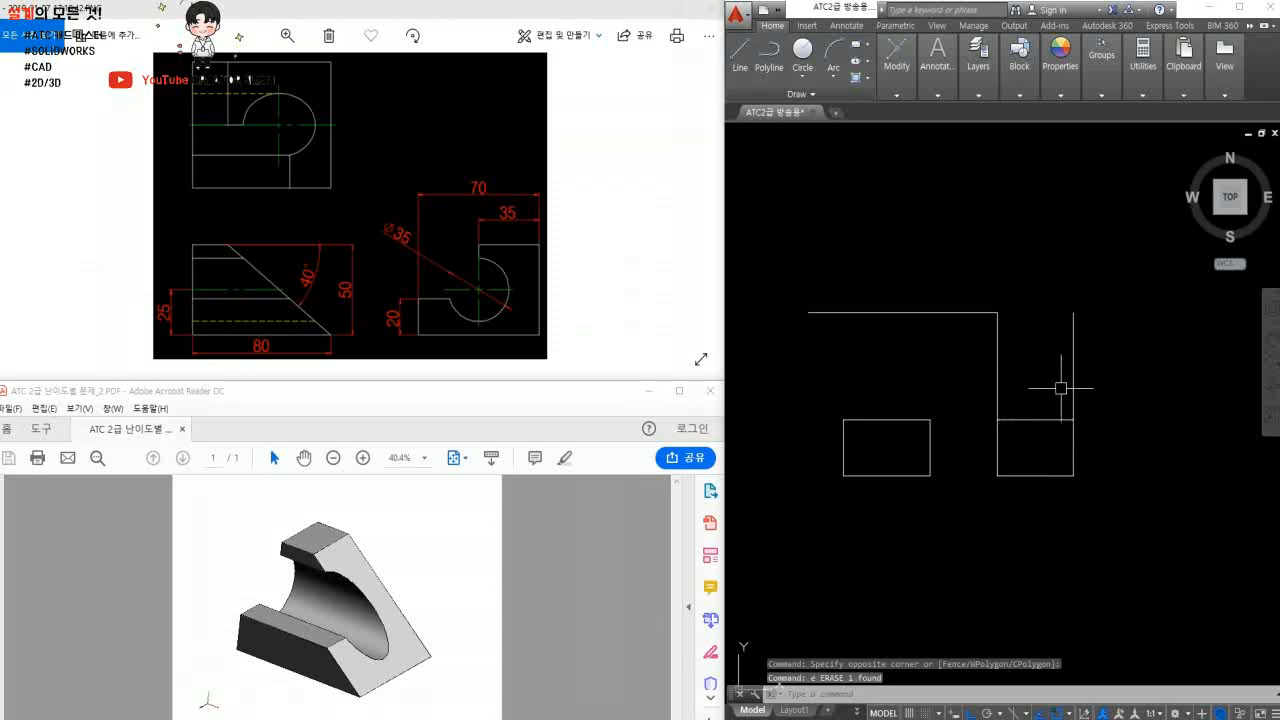
- Trim both vertical lines above the side-view rectangle
{"action": "type", "text": "tr"}
{"action": "key", "text": "Return"}
{"action": "left_click", "coordinate": [1100, 400]}
{"action": "left_click", "coordinate": [933, 387]}
{"action": "key", "text": "Return"}
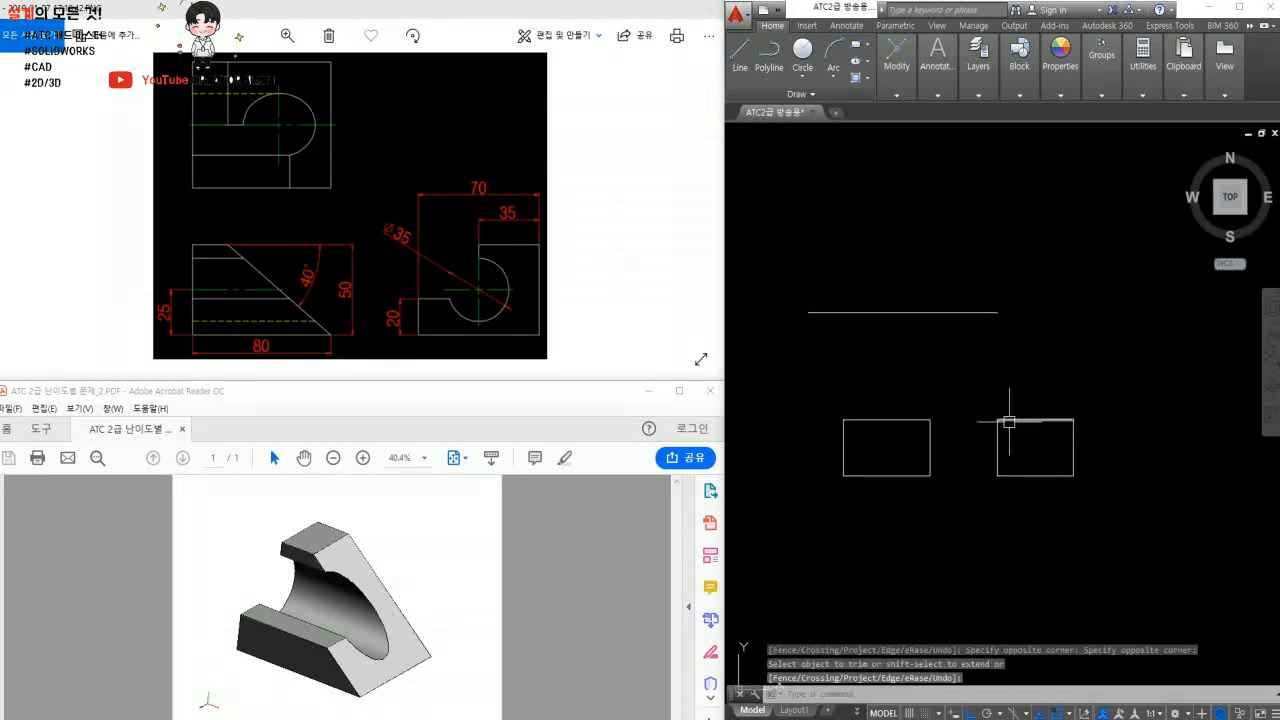
- Draw a vertical line from the side view's upper-left corner up to the right end of the horizontal reference line
{"action": "type", "text": "l"}
{"action": "key", "text": "Return"}
{"action": "left_click", "coordinate": [997, 420]}
{"action": "left_click", "coordinate": [997, 312]}
{"action": "key", "text": "Return"}
- Draw a 45° miter line up and to the right from the right end of the horizontal reference line
{"action": "key", "text": "Return"}
{"action": "left_click", "coordinate": [997, 312]}
{"action": "type", "text": "<45"}
{"action": "key", "text": "Return"}
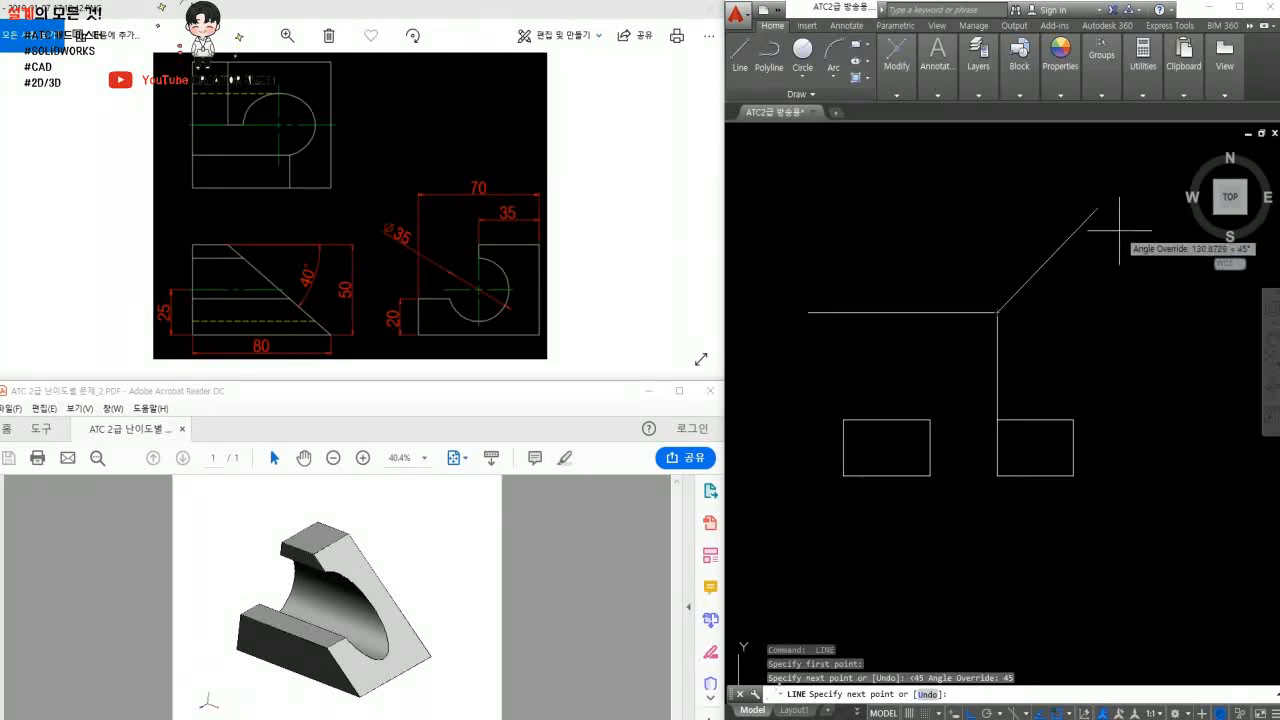
{"action": "key", "text": "Return"}
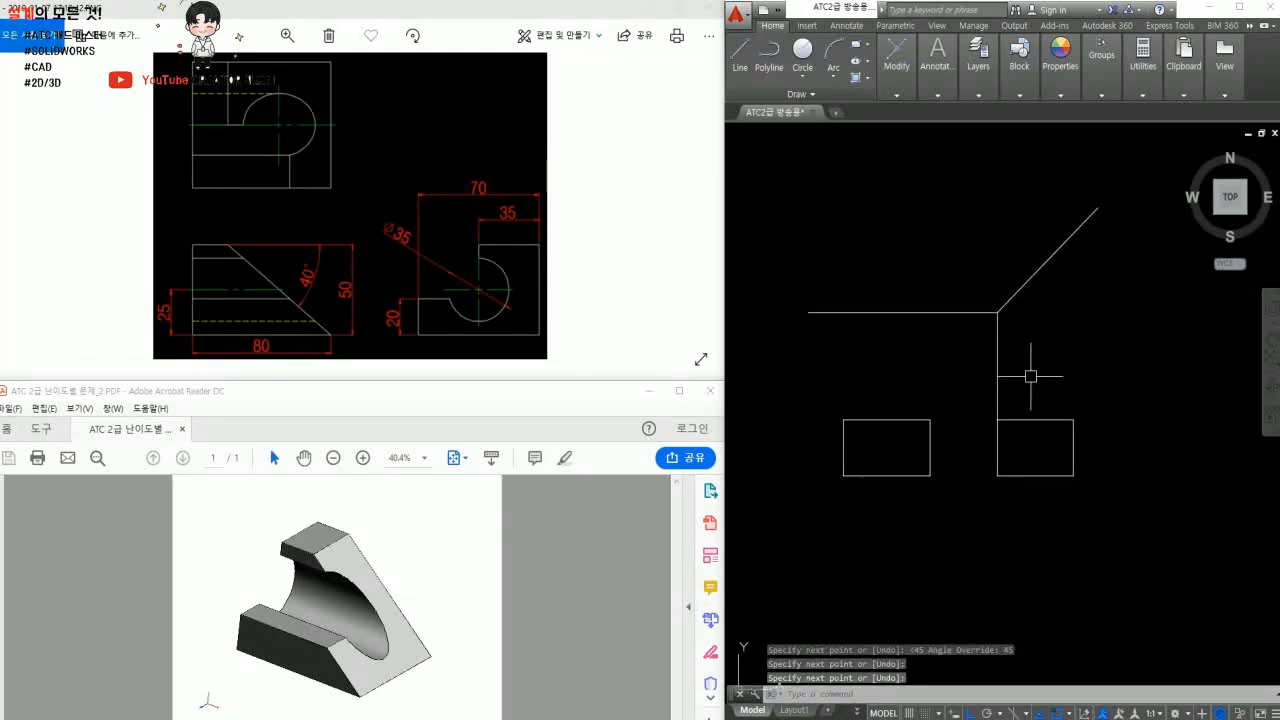
- Erase the vertical line between the side view and the start of the 45° line
{"action": "type", "text": "tr"}
{"action": "key", "text": "Return"}
{"action": "left_click", "coordinate": [1003, 355]}
{"action": "left_click", "coordinate": [980, 357]}
{"action": "key", "text": "Delete"}
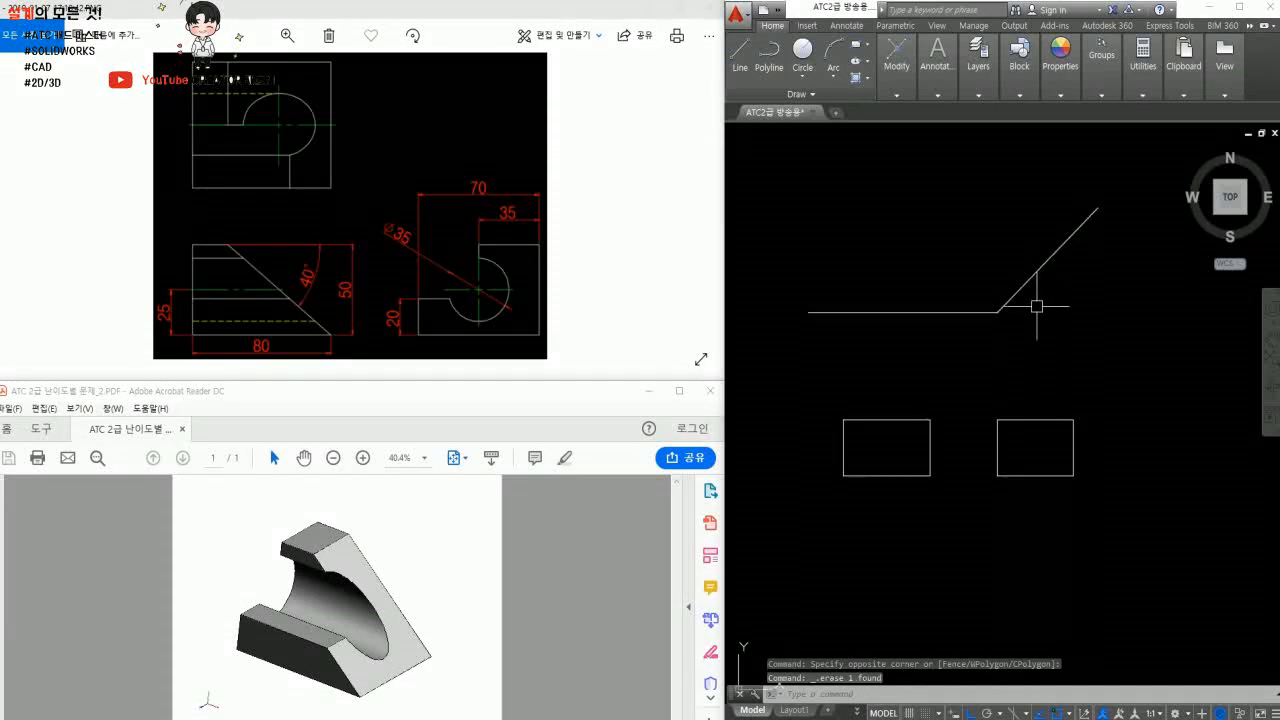
- Draw a vertical projection line from the side view's upper-right corner up past the 45° line
{"action": "type", "text": "l"}
{"action": "key", "text": "Return"}
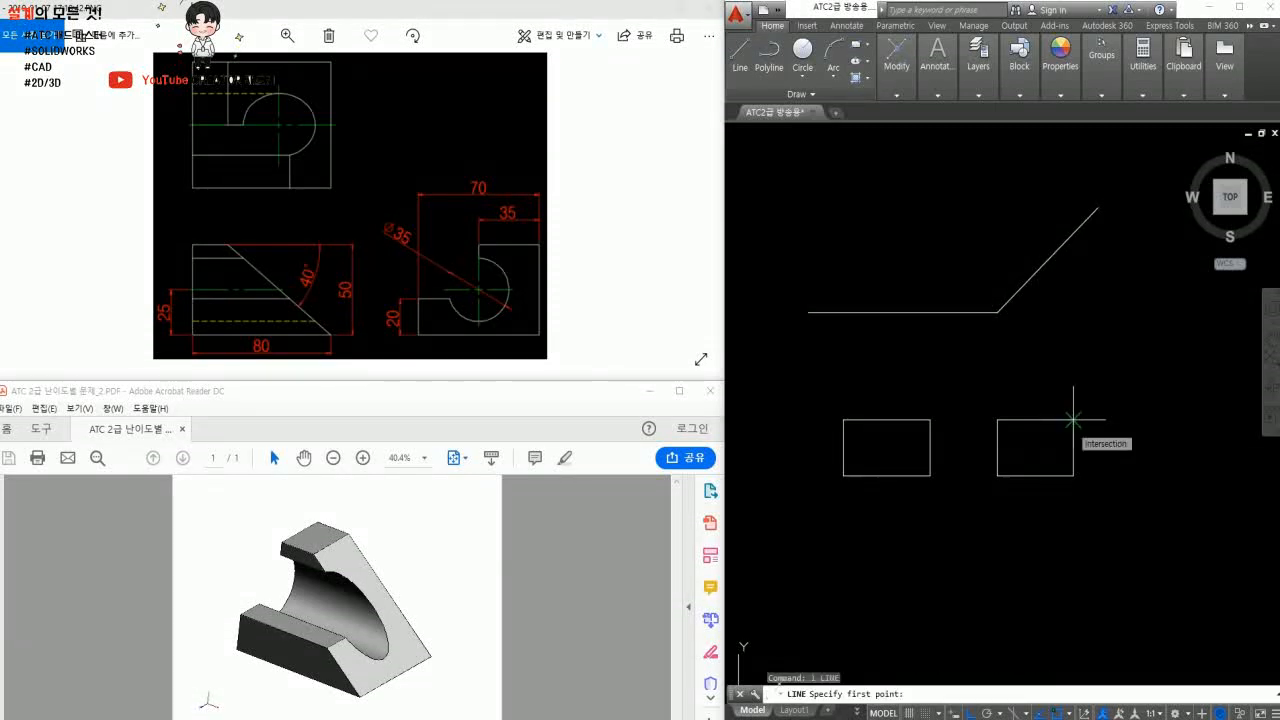
{"action": "left_click", "coordinate": [1073, 420]}
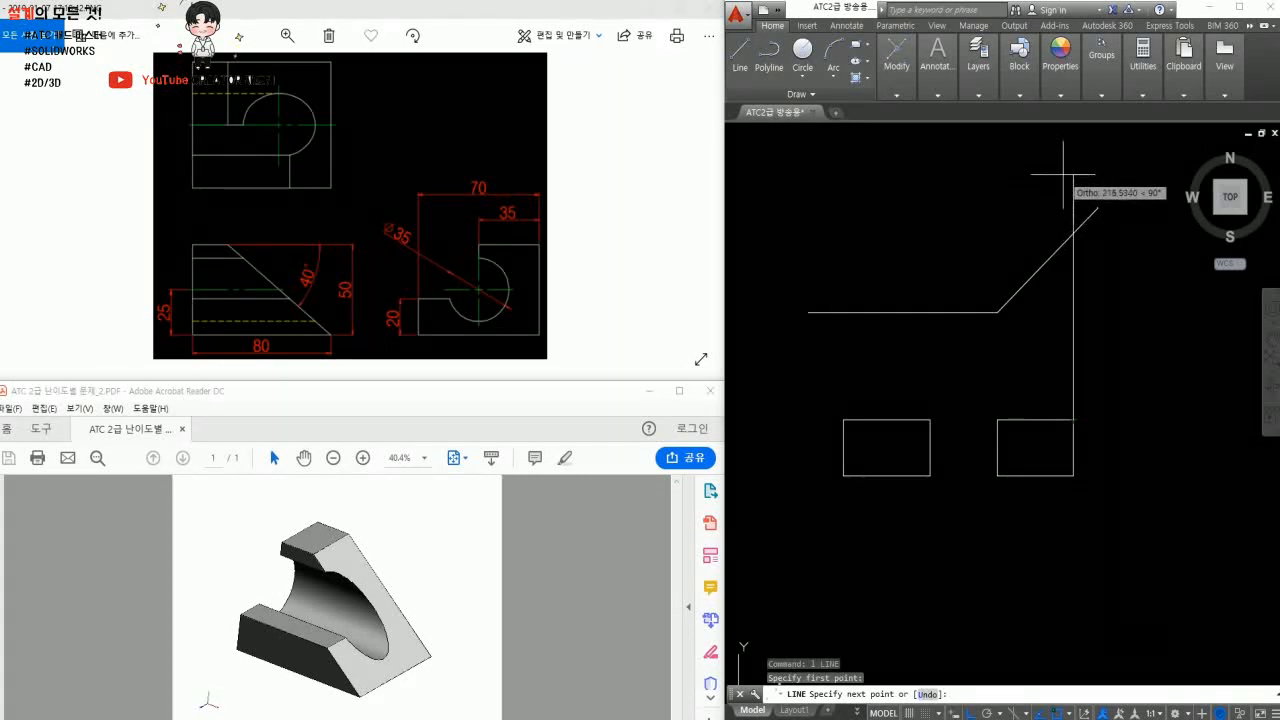
{"action": "left_click", "coordinate": [1063, 177]}
{"action": "key", "text": "Return"}
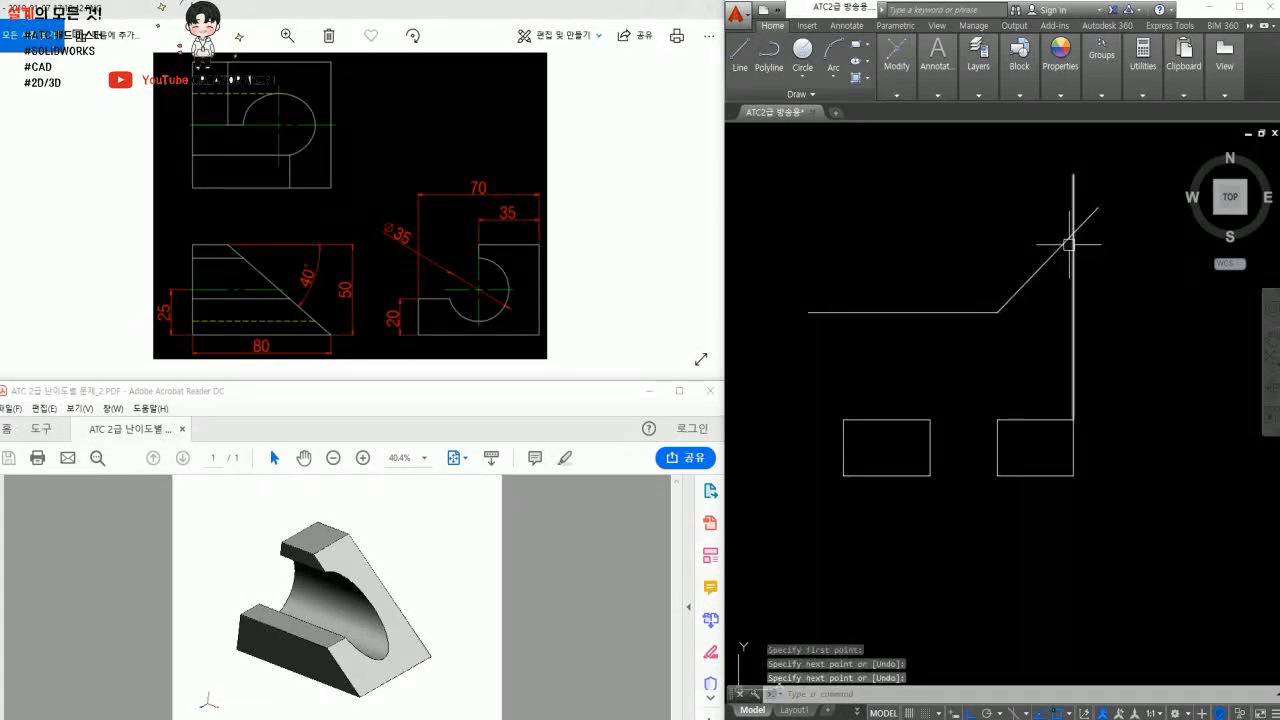
- Draw a horizontal line from the intersection on the 45° line leftward past the front view's left edge
{"action": "key", "text": "Return"}
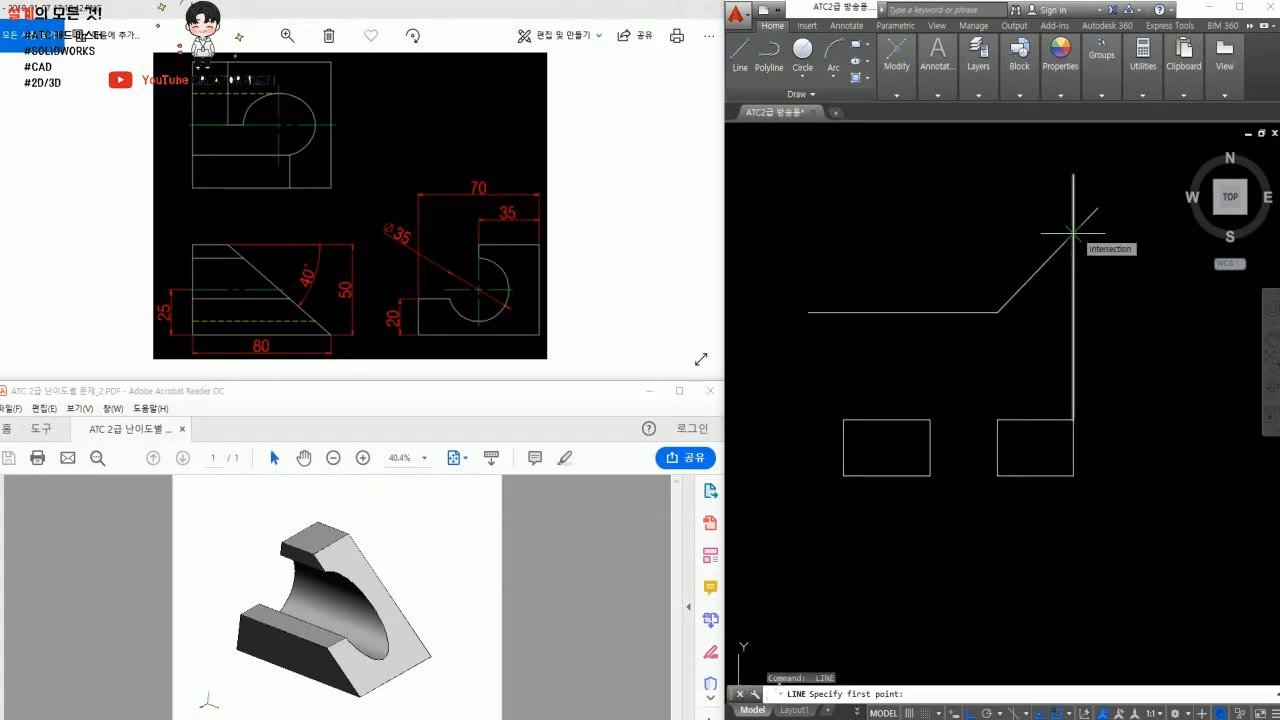
{"action": "left_click", "coordinate": [1073, 233]}
{"action": "left_click", "coordinate": [793, 233]}
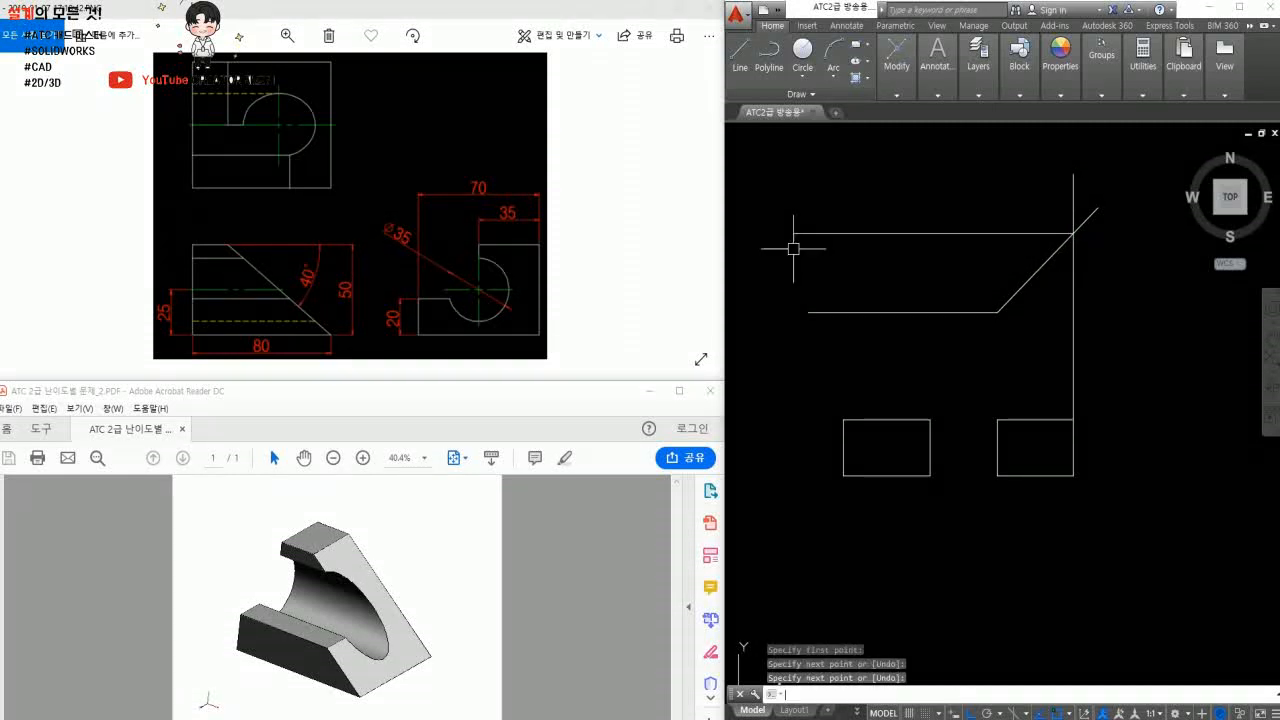
{"action": "key", "text": "Return"}
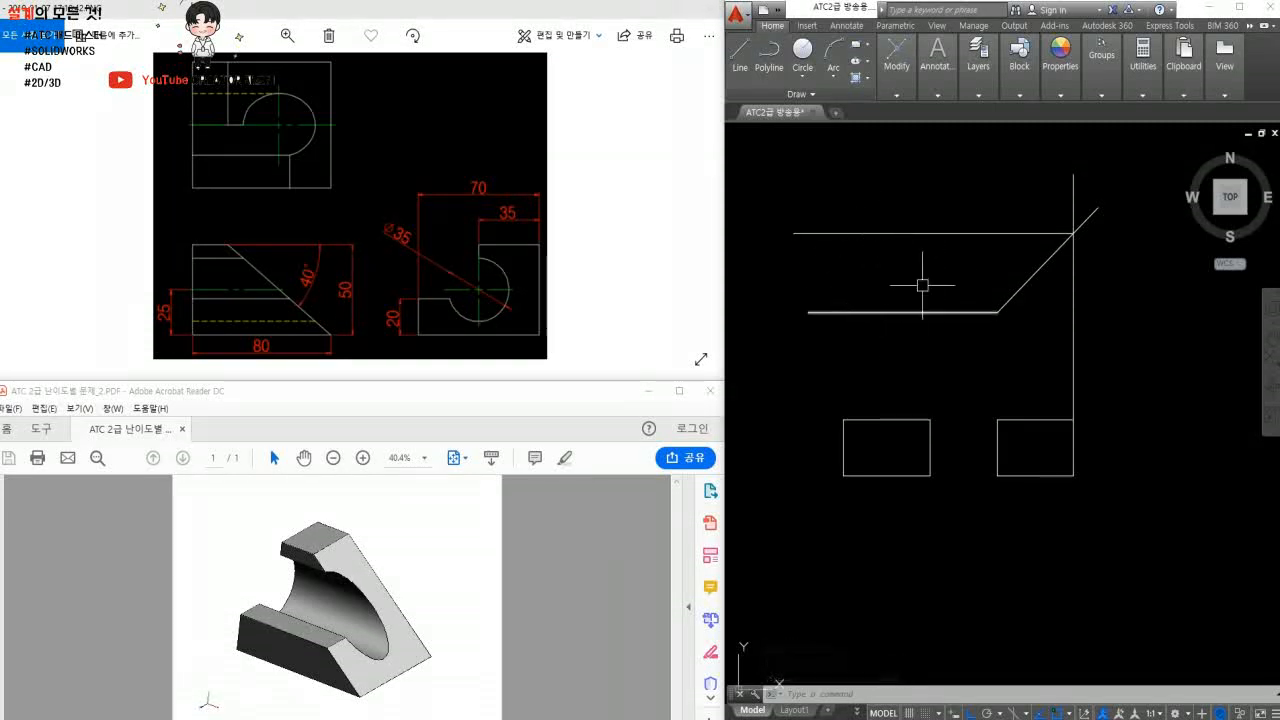
- Draw vertical projection lines from the front view's upper-left and upper-right corners up past both horizontal lines
{"action": "key", "text": "space"}
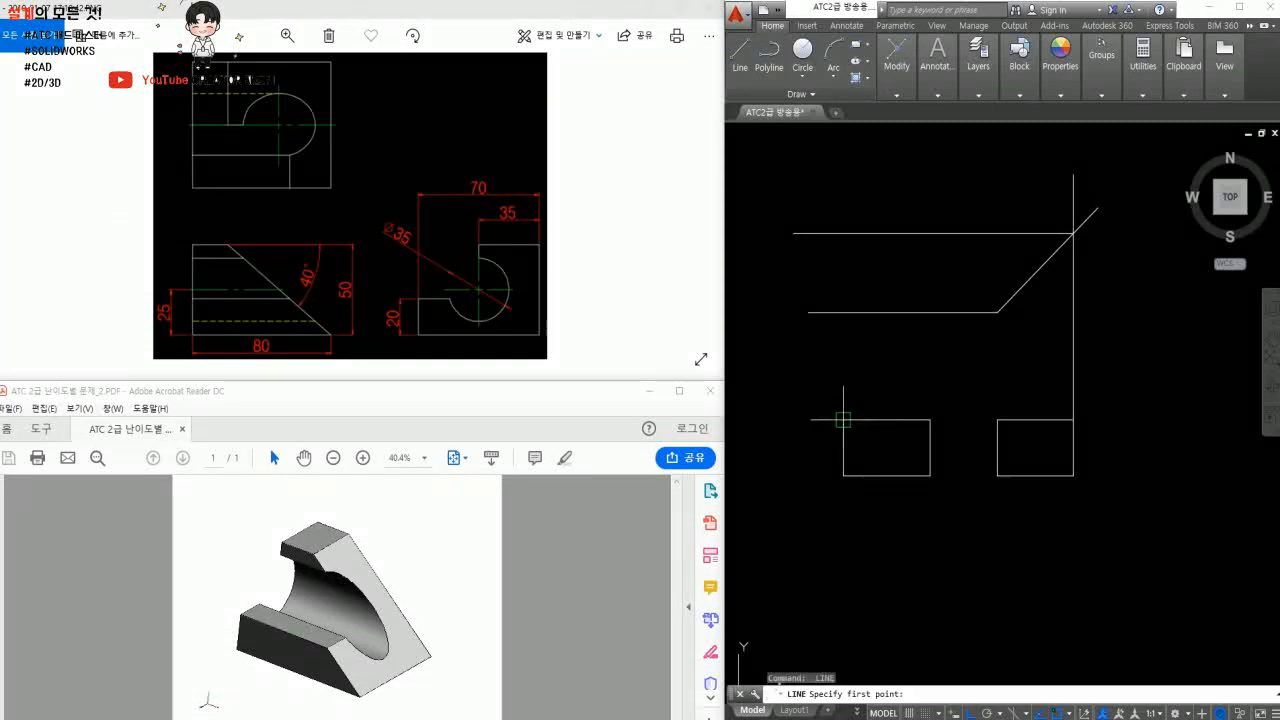
{"action": "left_click", "coordinate": [843, 420]}
{"action": "left_click", "coordinate": [843, 198]}
{"action": "key", "text": "Return"}
{"action": "key", "text": "space"}
{"action": "left_click", "coordinate": [930, 420]}
{"action": "left_click", "coordinate": [930, 178]}
{"action": "key", "text": "Return"}
- Trim the projection lines outside the top view so only its rectangle is left above the front view
{"action": "type", "text": "tr"}
{"action": "key", "text": "Return"}
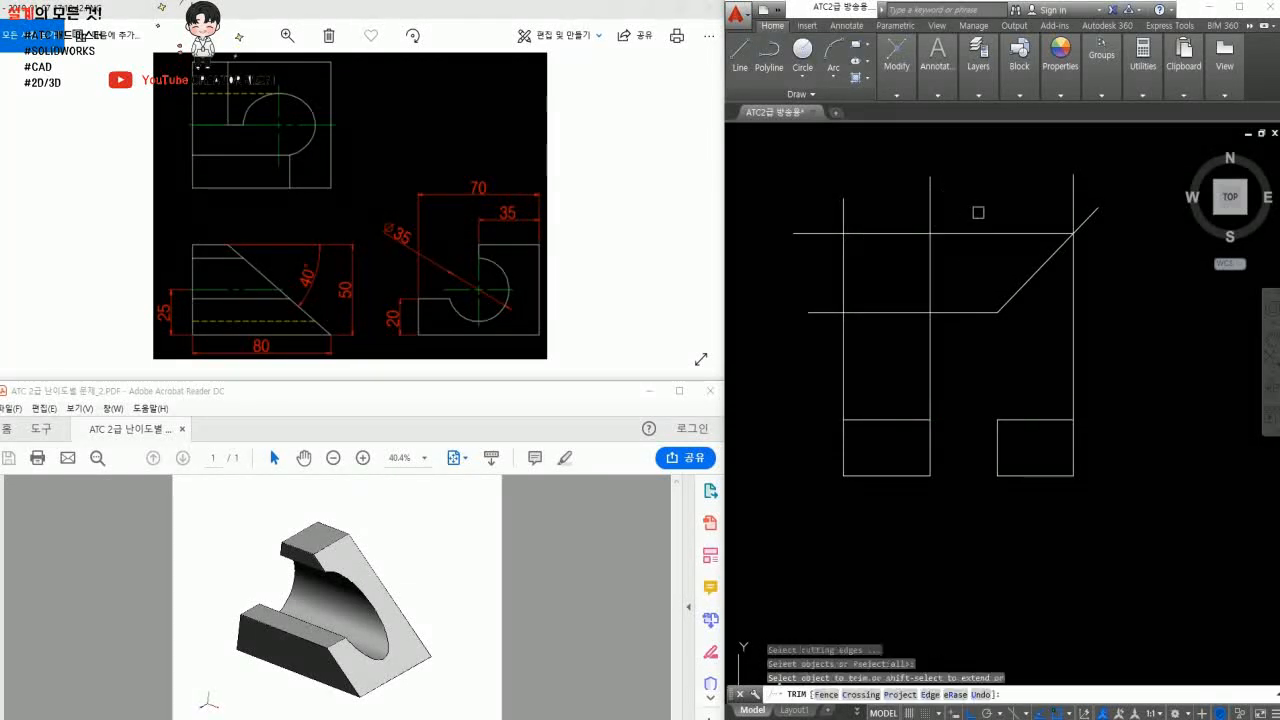
{"action": "left_click", "coordinate": [942, 212]}
{"action": "left_click", "coordinate": [795, 213]}
{"action": "left_click", "coordinate": [812, 203]}
{"action": "left_click", "coordinate": [822, 352]}
{"action": "left_click", "coordinate": [793, 375]}
{"action": "left_click", "coordinate": [1000, 377]}
{"action": "left_click", "coordinate": [973, 346]}
{"action": "left_click", "coordinate": [945, 218]}
{"action": "key", "text": "Return"}
- Erase the leftover vertical projection line above the side view
{"action": "left_click", "coordinate": [1092, 347]}
{"action": "left_click", "coordinate": [1028, 362]}
{"action": "type", "text": "e"}
{"action": "key", "text": "Return"}
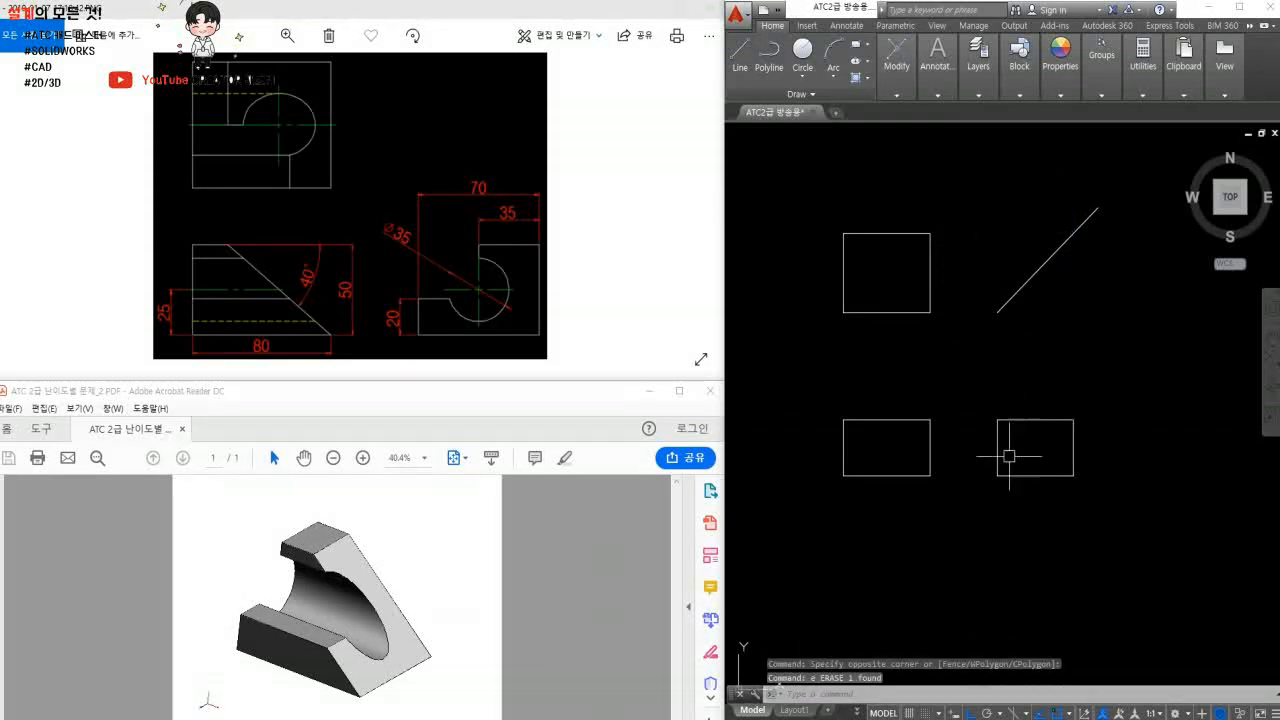
- Make the cyan layer the current layer
{"action": "scroll", "coordinate": [942, 301], "scroll_direction": "up", "scroll_amount": 2}
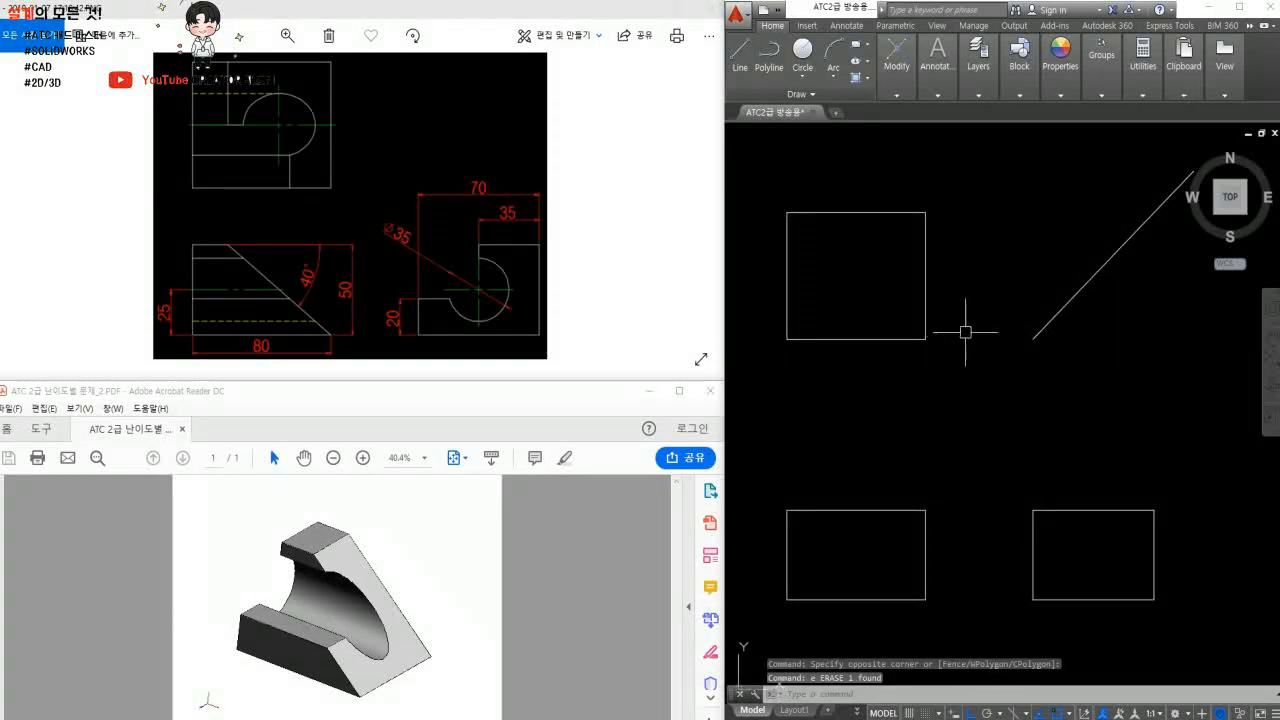
{"action": "left_click", "coordinate": [978, 58]}
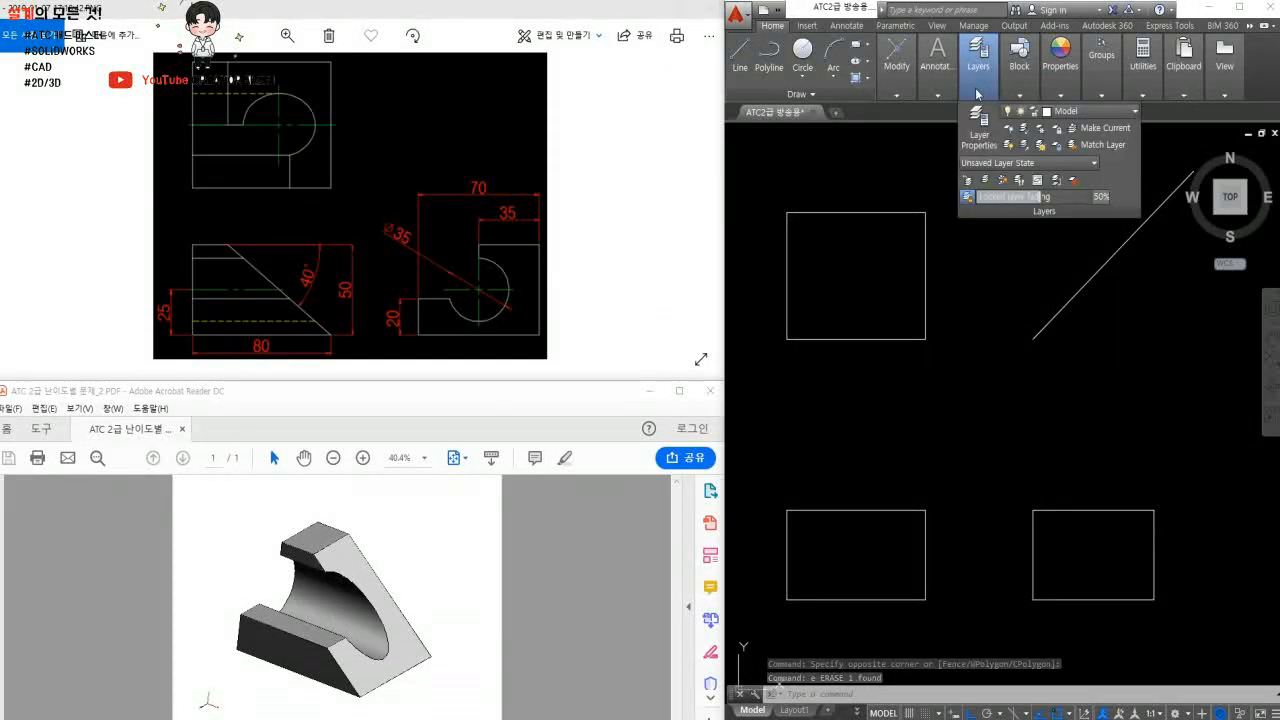
{"action": "left_click", "coordinate": [1062, 111]}
{"action": "left_click", "coordinate": [1061, 214]}
{"action": "left_click", "coordinate": [1057, 360]}
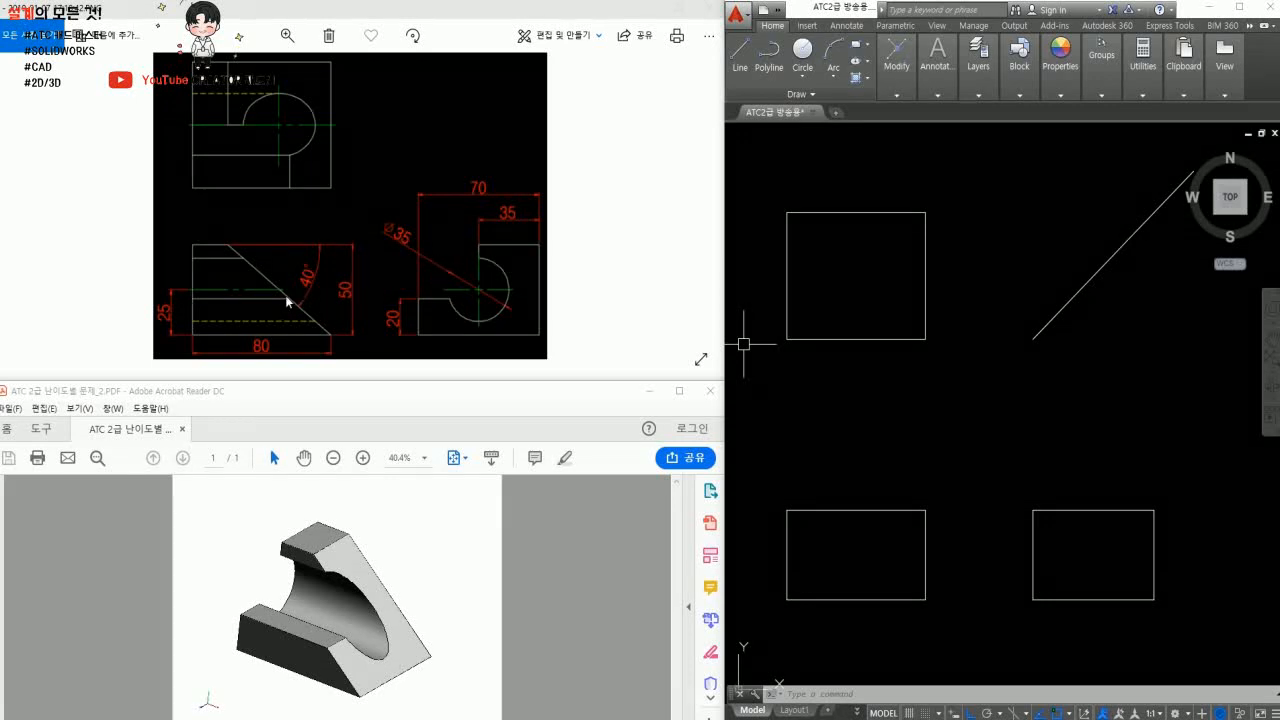
{"action": "left_click", "coordinate": [267, 336]}
{"action": "left_click", "coordinate": [864, 446]}
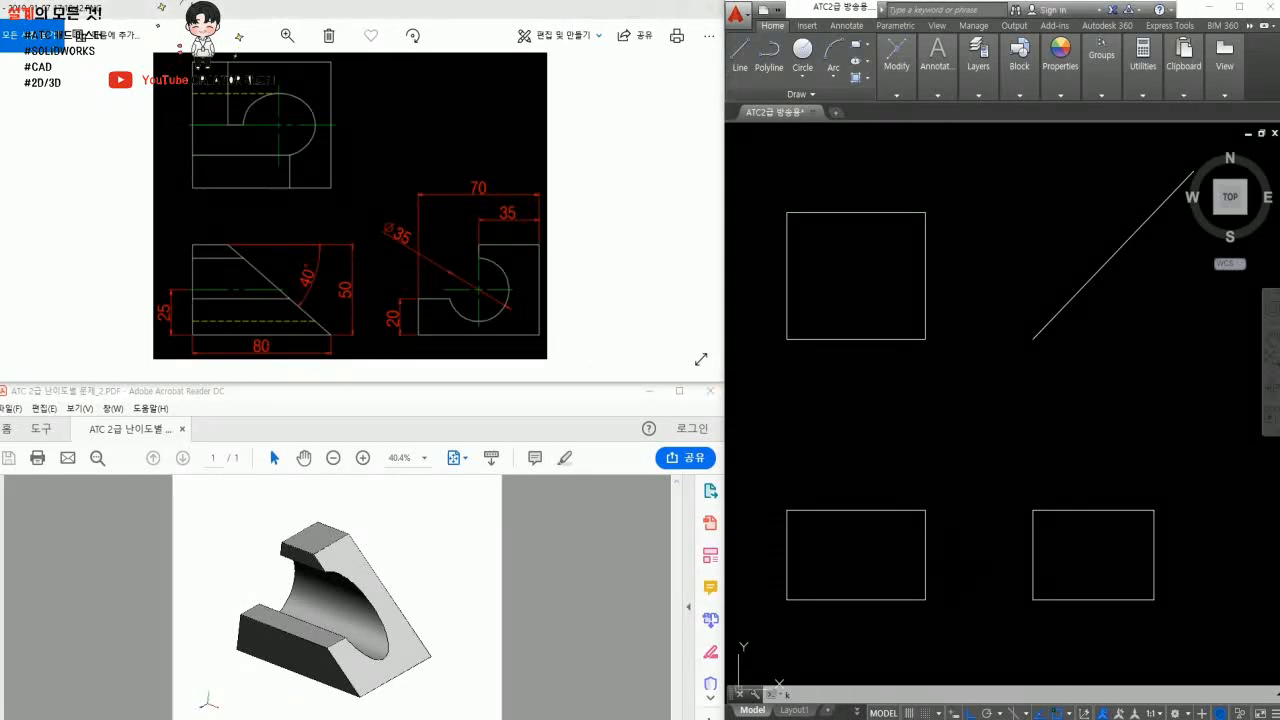
{"action": "type", "text": "k"}
{"action": "key", "text": "Return"}
{"action": "key", "text": "Escape"}
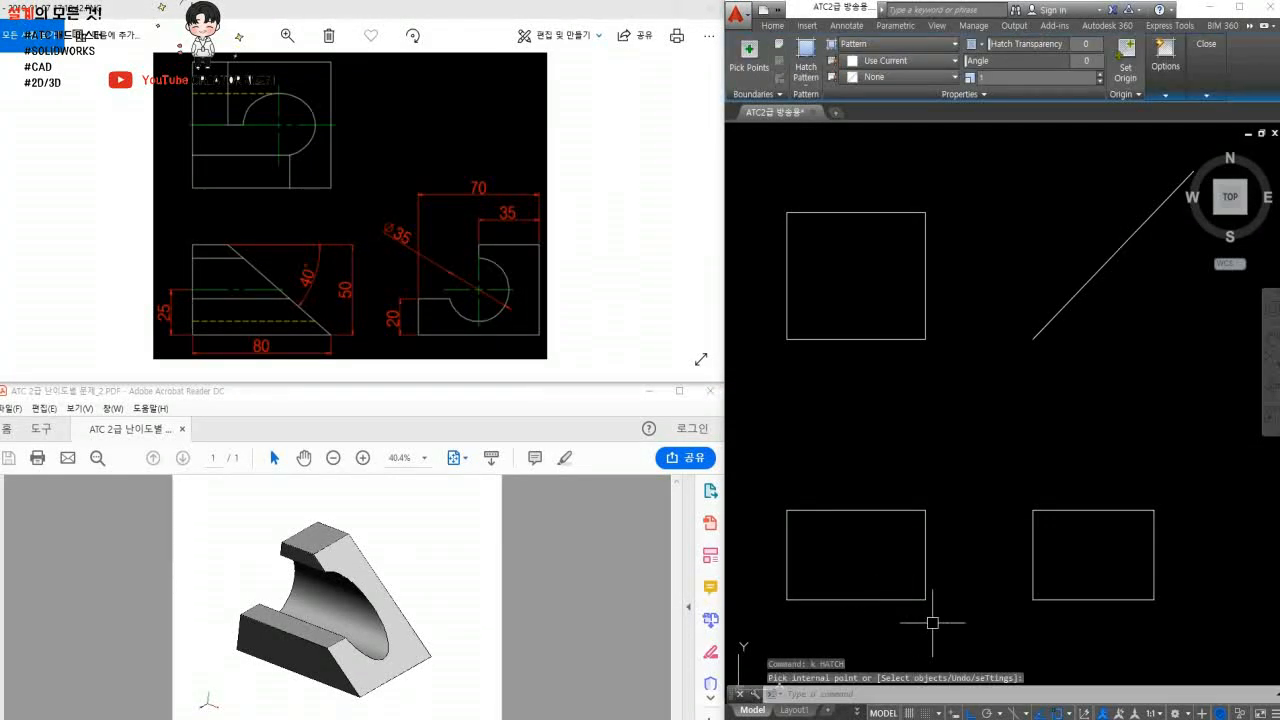
- Draw a slanted line at an angle of -40° from the front view's lower-right corner up and left past its top edge
{"action": "type", "text": "l"}
{"action": "key", "text": "Return"}
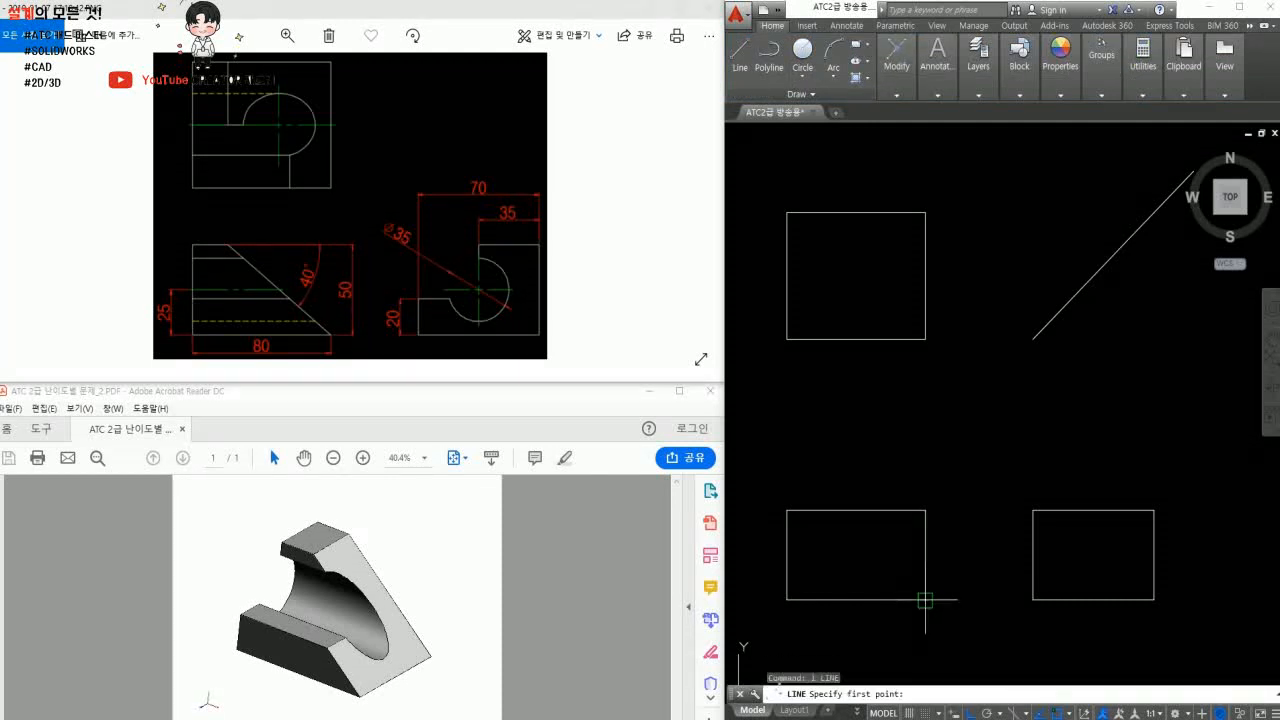
{"action": "left_click", "coordinate": [925, 600]}
{"action": "type", "text": "<-"}
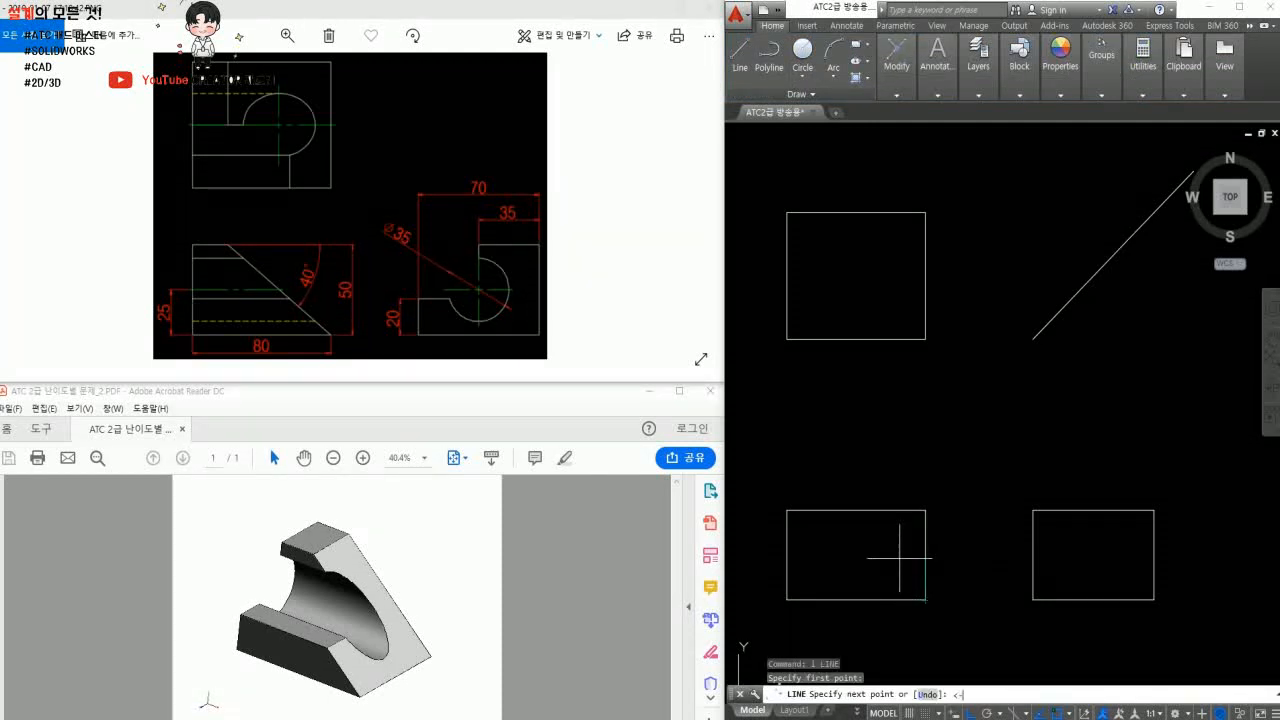
{"action": "type", "text": "40"}
{"action": "key", "text": "Return"}
{"action": "left_click", "coordinate": [770, 464]}
{"action": "key", "text": "Return"}
- Trim the front view's top edge and slanted line where they meet, and erase the leftover right vertical edge
{"action": "type", "text": "tr"}
{"action": "key", "text": "Return"}
{"action": "left_click", "coordinate": [805, 495]}
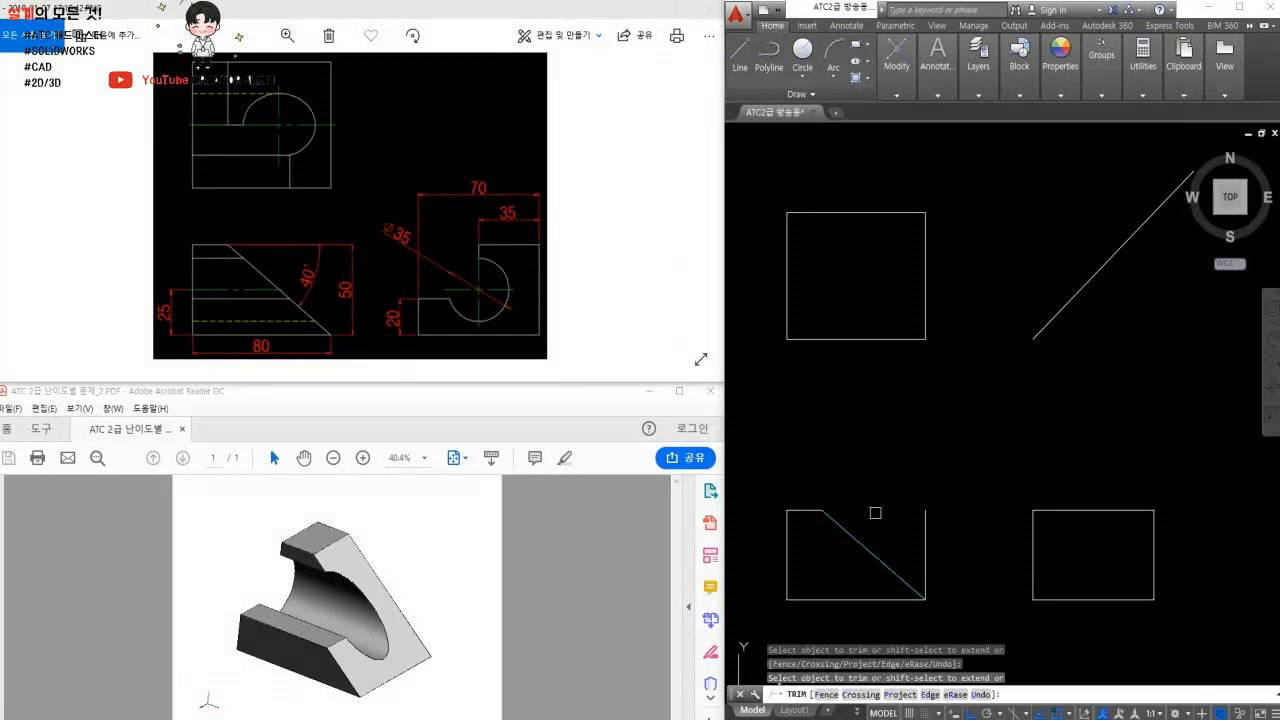
{"action": "key", "text": "Escape"}
{"action": "left_click", "coordinate": [960, 495]}
{"action": "left_click", "coordinate": [894, 534]}
{"action": "type", "text": "e"}
{"action": "key", "text": "Return"}
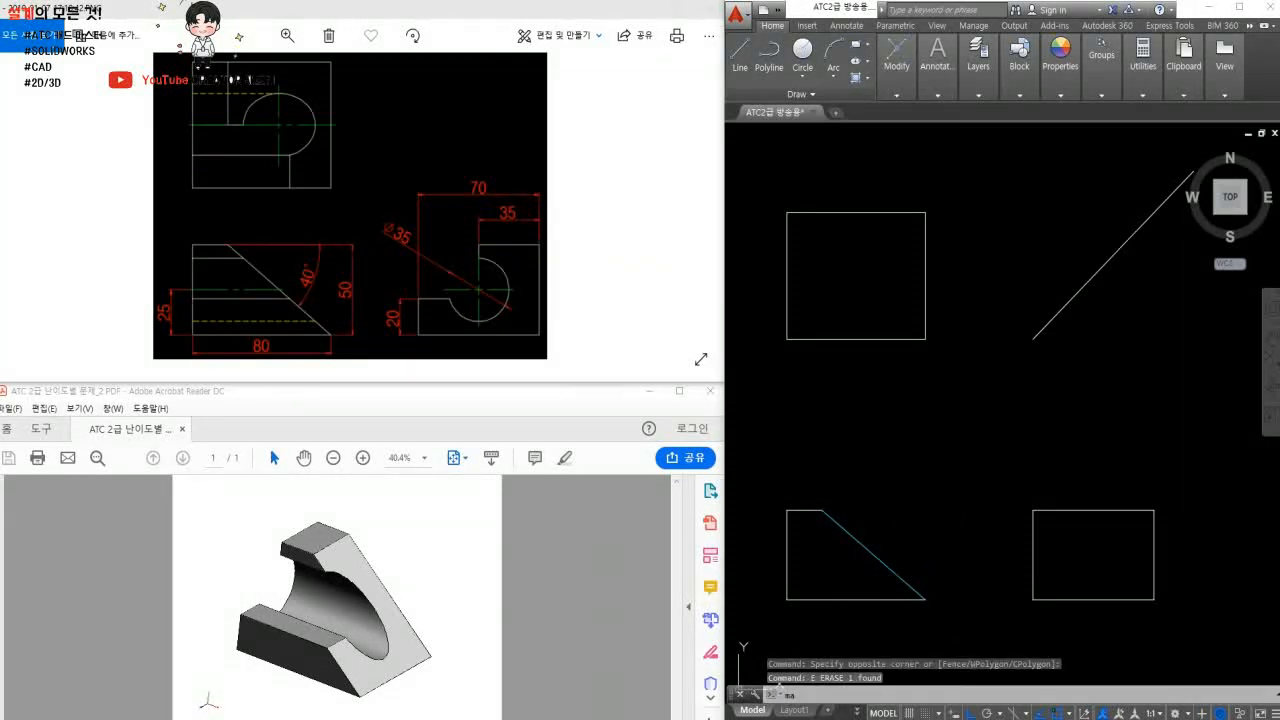
- Match the front view's slanted line to the properties of its white bottom edge
{"action": "key", "text": "Return"}
{"action": "left_click", "coordinate": [889, 601]}
{"action": "left_click", "coordinate": [930, 567]}
{"action": "left_click", "coordinate": [895, 601]}
{"action": "key", "text": "Return"}
{"action": "middle_click_drag", "start_coordinate": [953, 602], "coordinate": [962, 573]}
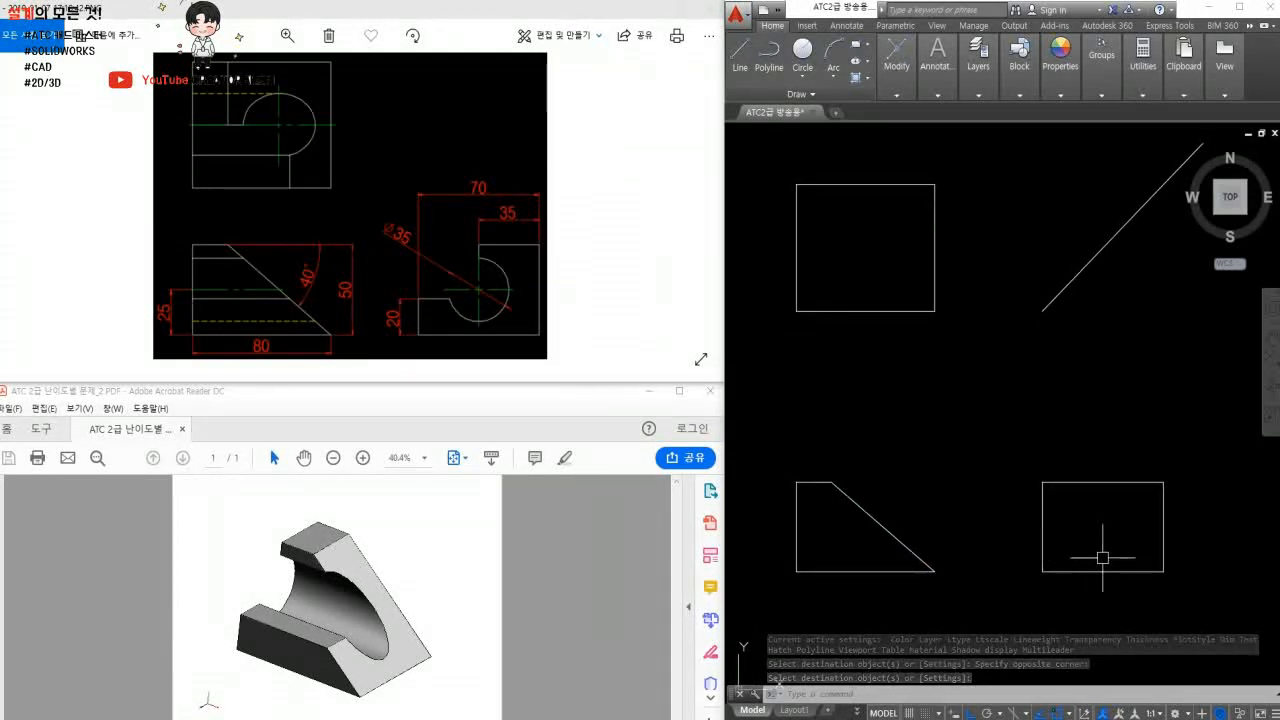
- Offset the side view's bottom edge 25 upward into the rectangle
{"action": "type", "text": "o"}
{"action": "key", "text": "Return"}
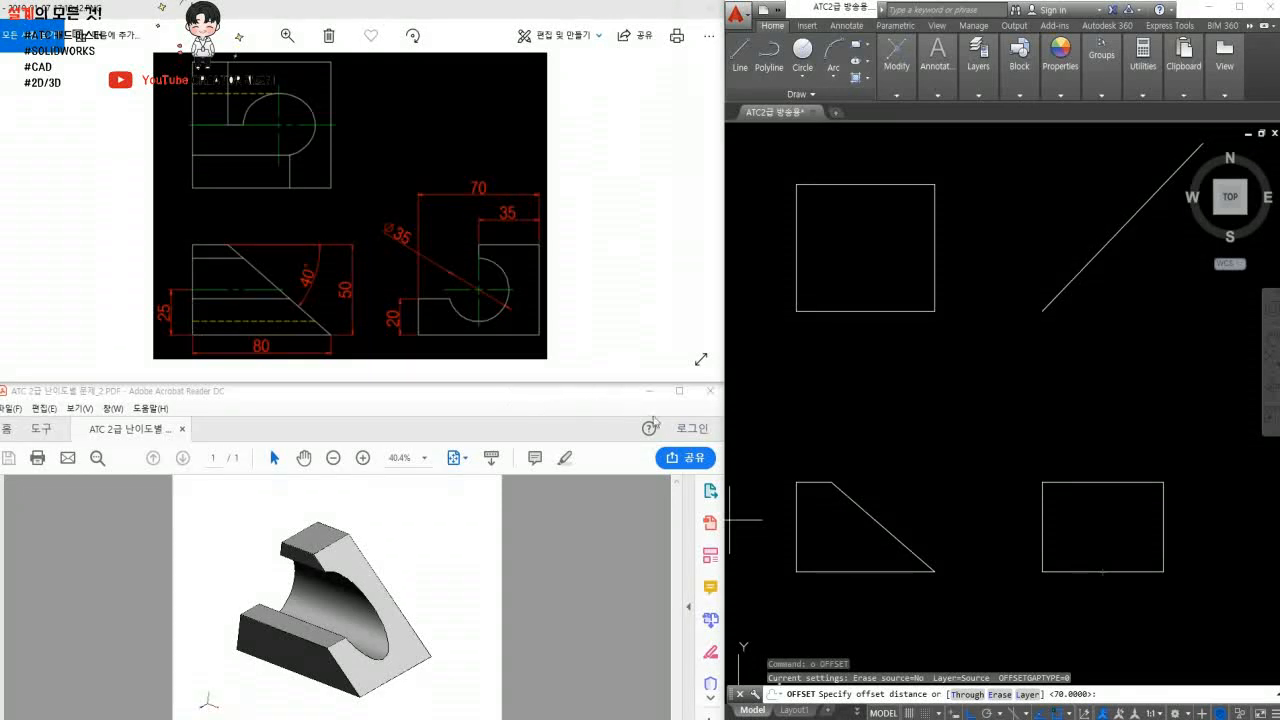
{"action": "type", "text": "5"}
{"action": "key", "text": "Return"}
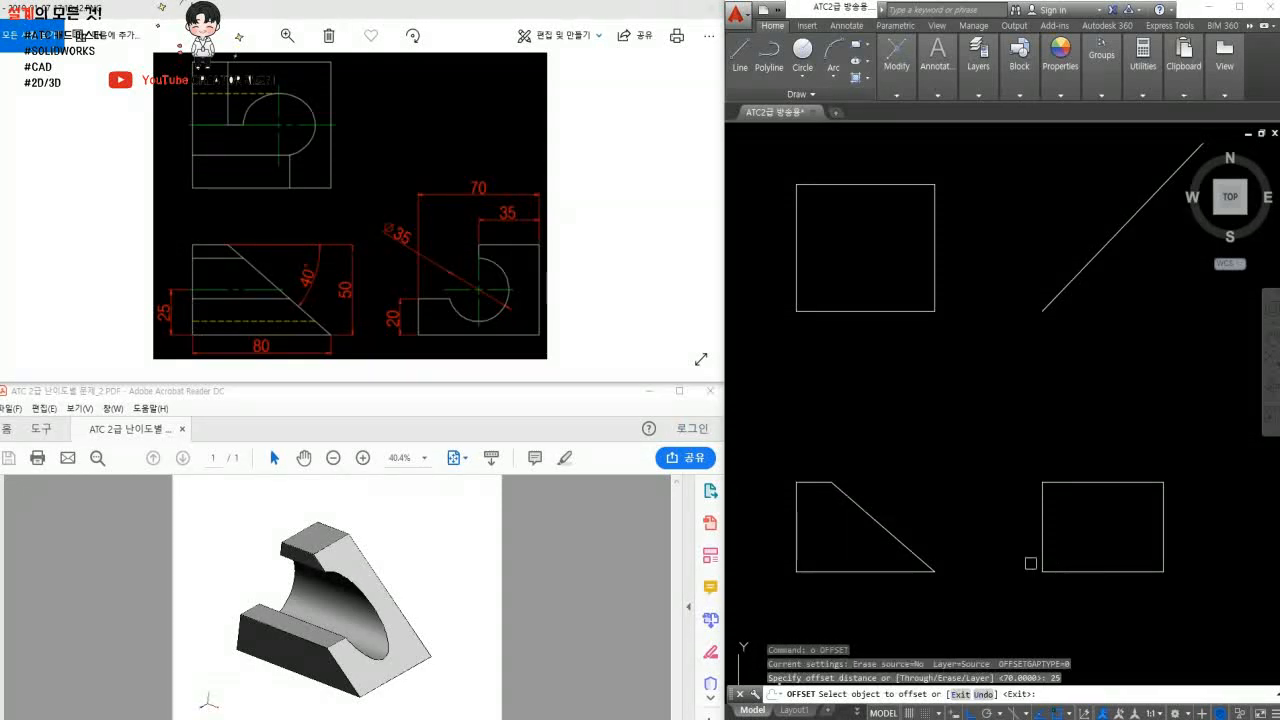
{"action": "left_click", "coordinate": [1087, 566]}
{"action": "left_click", "coordinate": [1087, 566]}
{"action": "left_click", "coordinate": [1087, 573]}
{"action": "left_click", "coordinate": [1103, 543]}
{"action": "key", "text": "Return"}
- Draw a circle of diameter 35 centred on the midpoint of the side view's horizontal centre line
{"action": "type", "text": "c"}
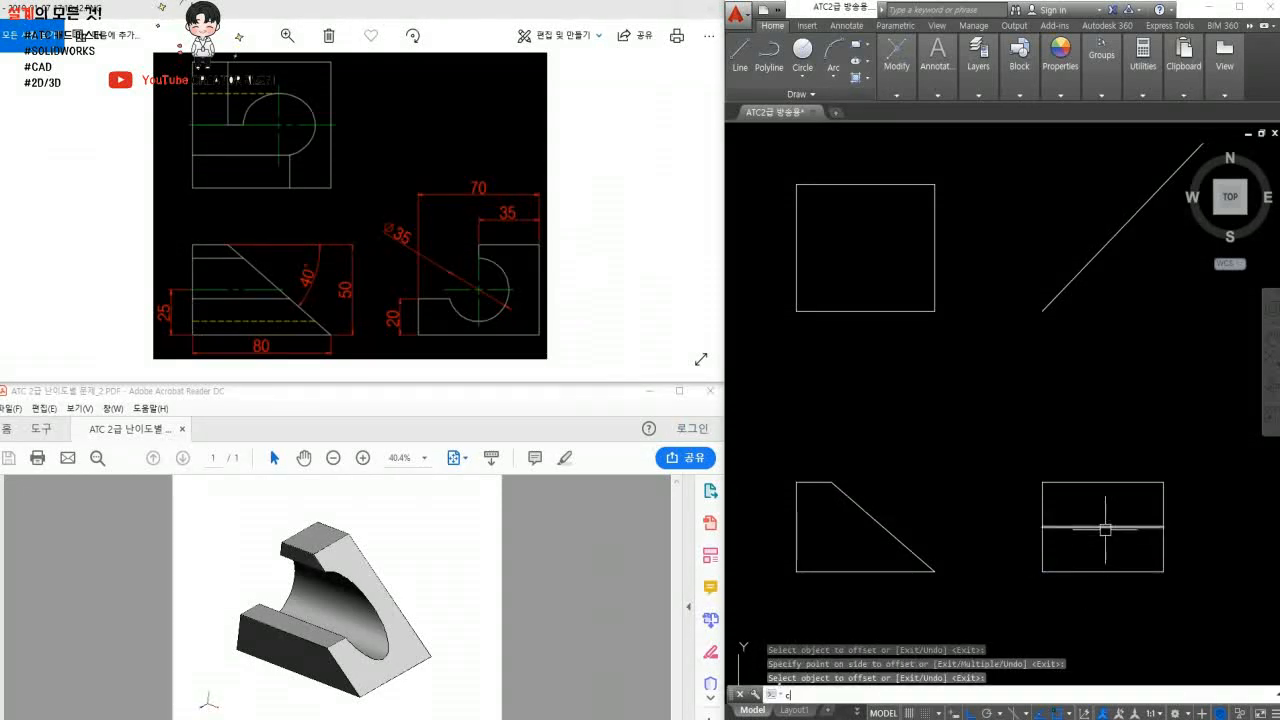
{"action": "key", "text": "Return"}
{"action": "left_click", "coordinate": [1102, 527]}
{"action": "type", "text": "d"}
{"action": "key", "text": "Return"}
{"action": "type", "text": "35"}
{"action": "key", "text": "Return"}
- Match the new circle to the properties of the side view's white bottom edge
{"action": "type", "text": "ma"}
{"action": "key", "text": "Return"}
{"action": "left_click", "coordinate": [1118, 572]}
{"action": "left_click", "coordinate": [1122, 551]}
{"action": "key", "text": "Return"}
{"action": "scroll", "coordinate": [1115, 546], "scroll_direction": "up", "scroll_amount": 4}
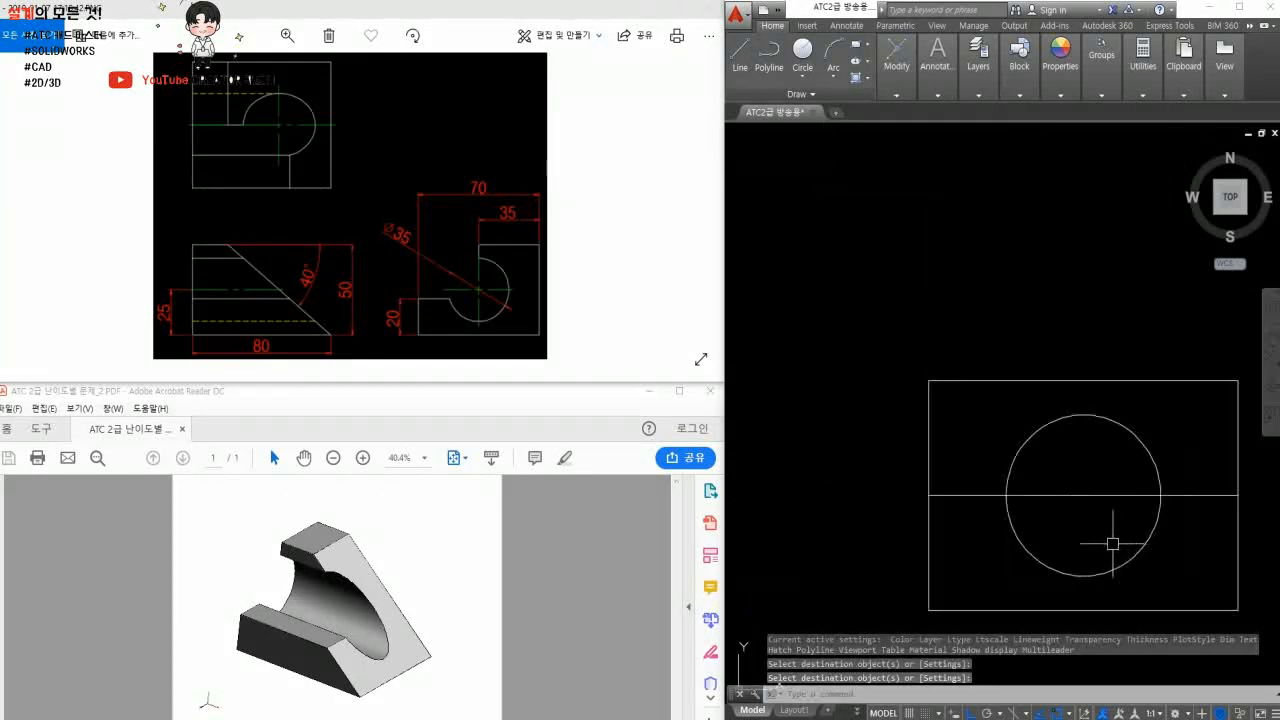
- Erase the horizontal construction line through the circle in the side view
{"action": "type", "text": "e"}
{"action": "key", "text": "Return"}
{"action": "left_click_drag", "start_coordinate": [1098, 522], "coordinate": [1071, 480]}
{"action": "key", "text": "Return"}
{"action": "middle_click_drag", "start_coordinate": [1071, 480], "coordinate": [1026, 452]}
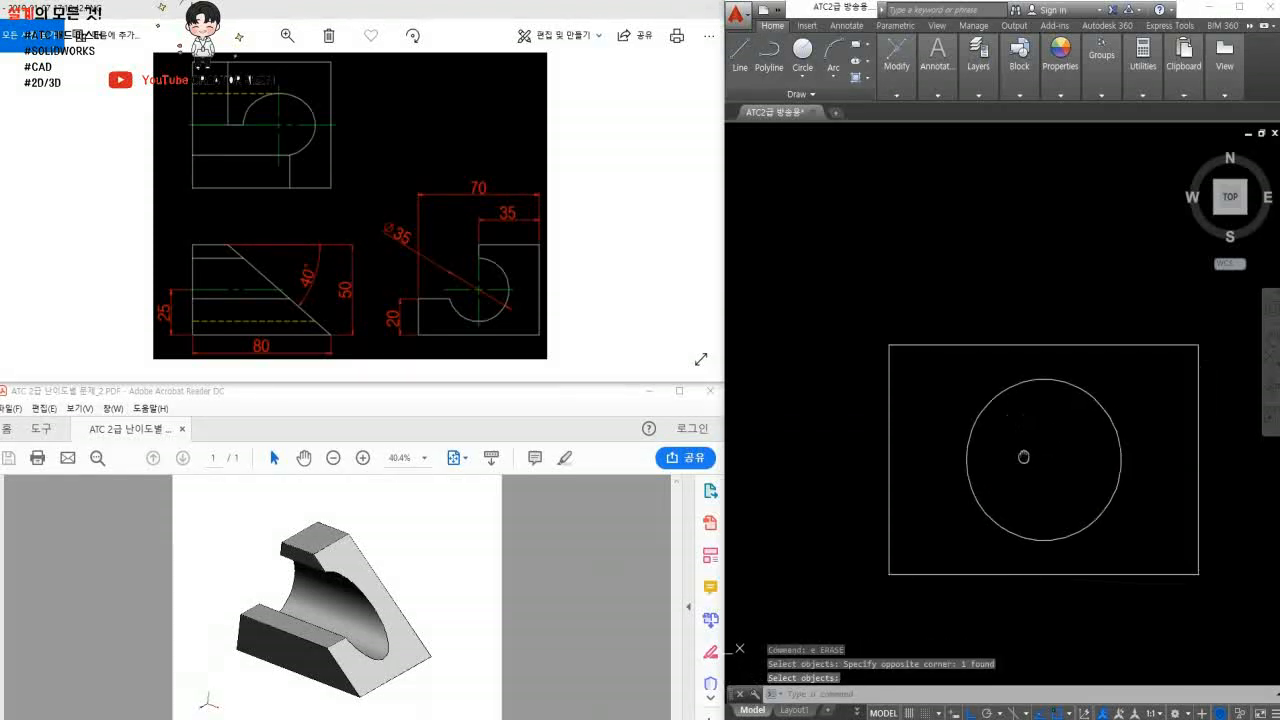
- Offset the side view's bottom edge 20 upward for the low step
{"action": "type", "text": "o"}
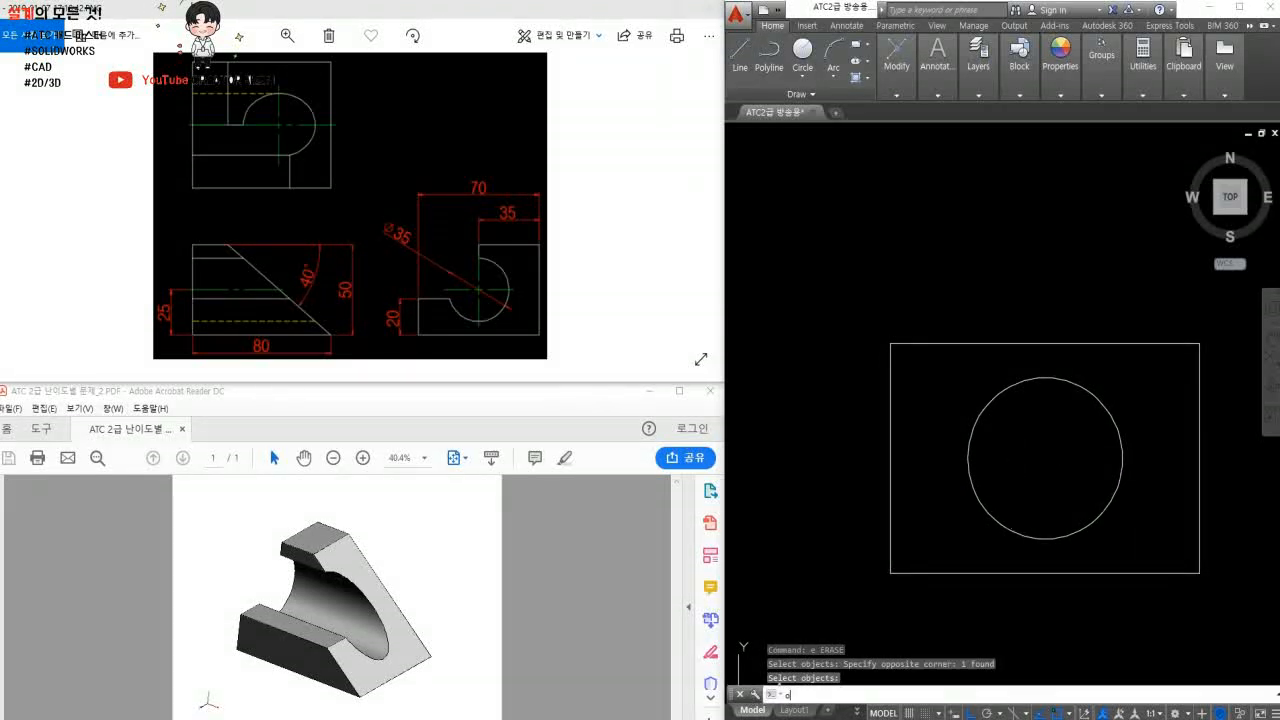
{"action": "key", "text": "Return"}
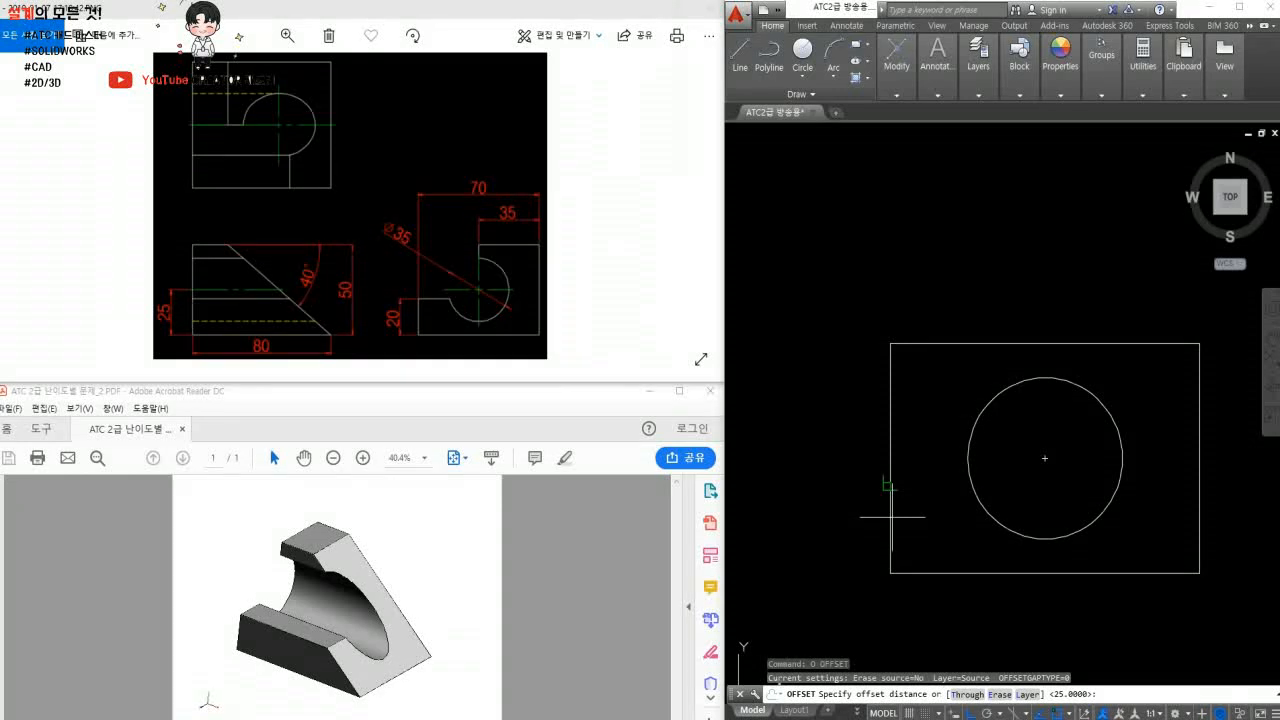
{"action": "type", "text": "20"}
{"action": "key", "text": "Return"}
{"action": "left_click", "coordinate": [928, 573]}
{"action": "left_click", "coordinate": [934, 491]}
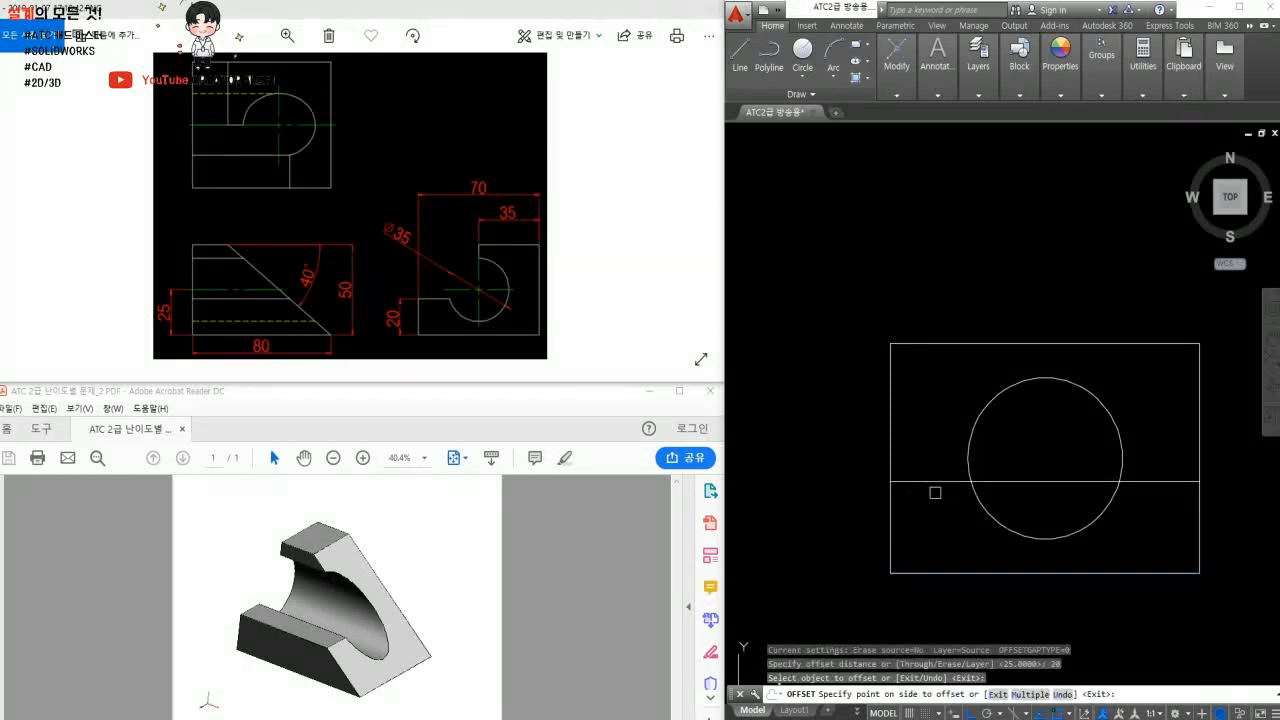
{"action": "key", "text": "Escape"}
- Trim the step line to end at the circle's left side, and cut away the side view's left edge above it
{"action": "type", "text": "tr"}
{"action": "key", "text": "Return"}
{"action": "key", "text": "Return"}
{"action": "left_click", "coordinate": [1158, 481]}
{"action": "left_click", "coordinate": [1055, 484]}
{"action": "left_click", "coordinate": [997, 452]}
{"action": "left_click", "coordinate": [874, 440]}
{"action": "left_click", "coordinate": [996, 445]}
{"action": "left_click", "coordinate": [980, 432]}
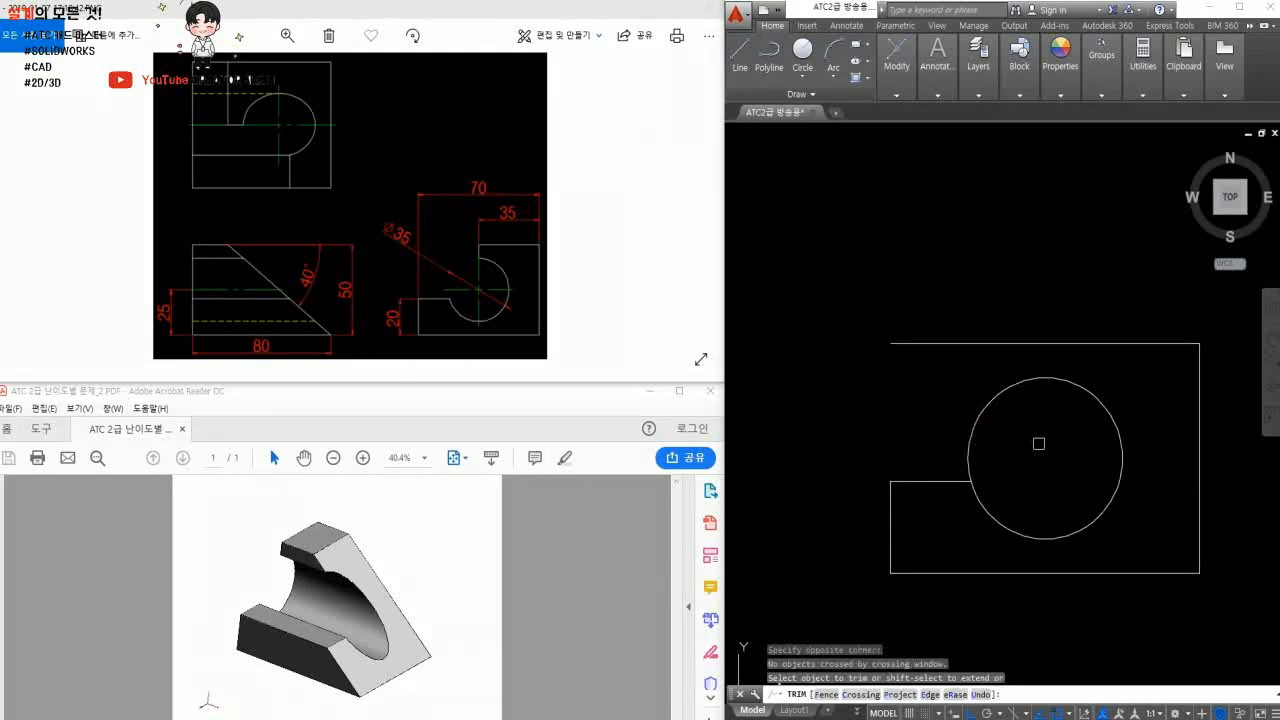
{"action": "key", "text": "Return"}
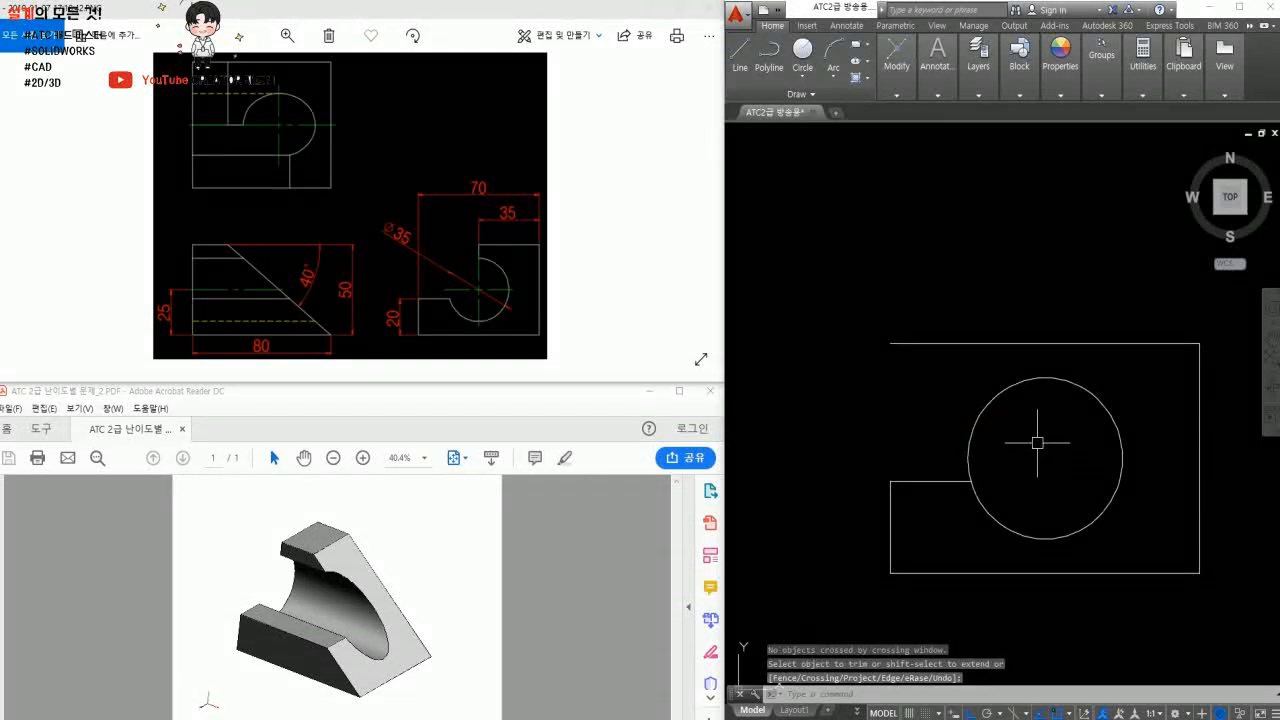
- Offset the side view's right edge 35 to the left
{"action": "type", "text": "o"}
{"action": "key", "text": "Return"}
{"action": "type", "text": "35"}
{"action": "key", "text": "Return"}
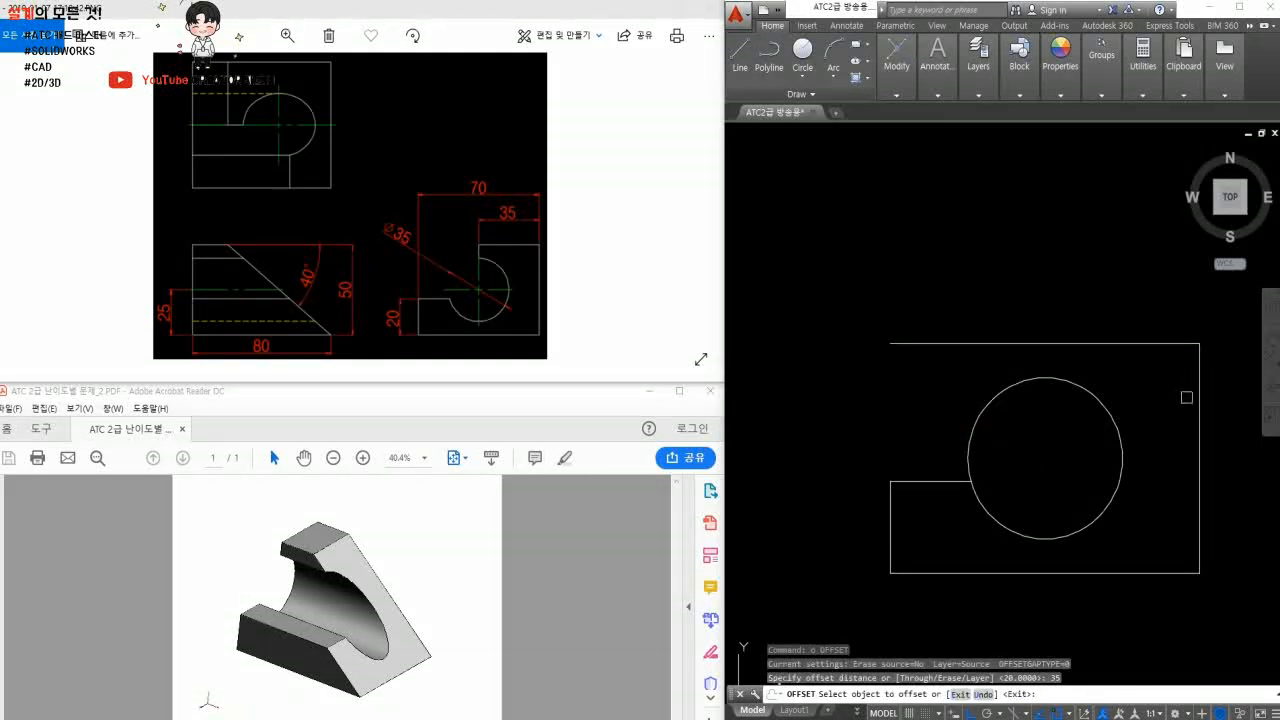
{"action": "left_click", "coordinate": [1199, 400]}
{"action": "left_click", "coordinate": [1120, 390]}
{"action": "key", "text": "Return"}
- Trim the offset vertical line, the circle's upper-left arc and the left part of the top edge to form the open slot profile
{"action": "type", "text": "tr"}
{"action": "key", "text": "Return"}
{"action": "key", "text": "Return"}
{"action": "left_click", "coordinate": [1047, 560]}
{"action": "left_click", "coordinate": [1065, 505]}
{"action": "left_click", "coordinate": [1016, 465]}
{"action": "left_click", "coordinate": [995, 423]}
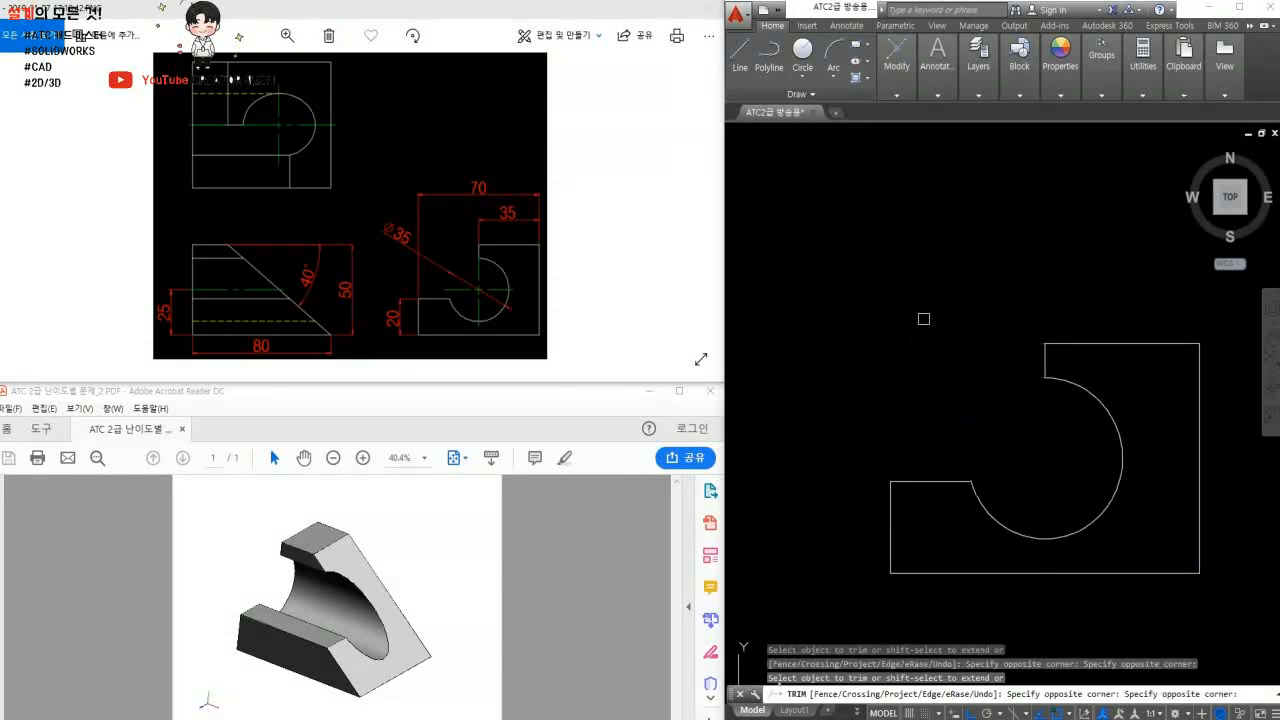
{"action": "left_click", "coordinate": [927, 323]}
{"action": "key", "text": "Return"}
{"action": "scroll", "coordinate": [976, 367], "scroll_direction": "down", "scroll_amount": 4}
{"action": "middle_click_drag", "start_coordinate": [995, 374], "coordinate": [1128, 504]}
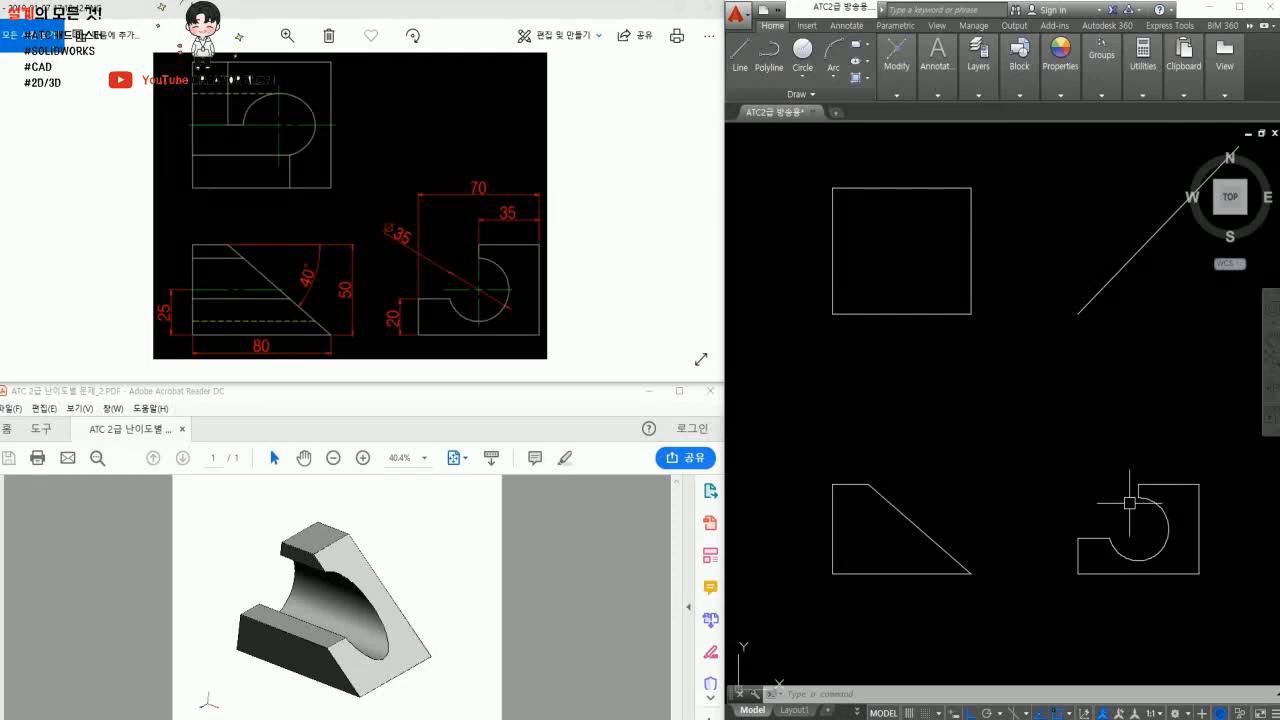
- Check the 3D model in Acrobat Reader, and project horizontal lines from the side view's step edge and slot top across the front view
{"action": "left_click_drag", "start_coordinate": [404, 627], "coordinate": [456, 651]}
{"action": "left_click_drag", "start_coordinate": [278, 648], "coordinate": [295, 620]}
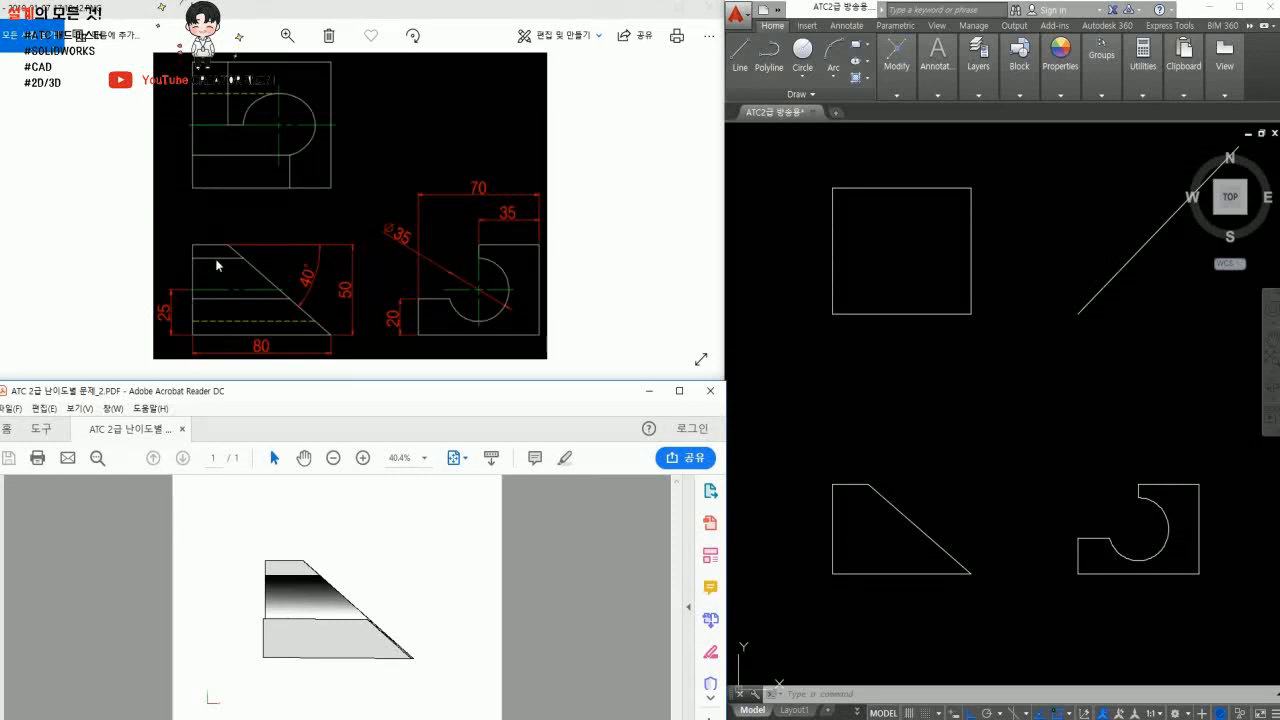
{"action": "left_click_drag", "start_coordinate": [389, 583], "coordinate": [336, 621]}
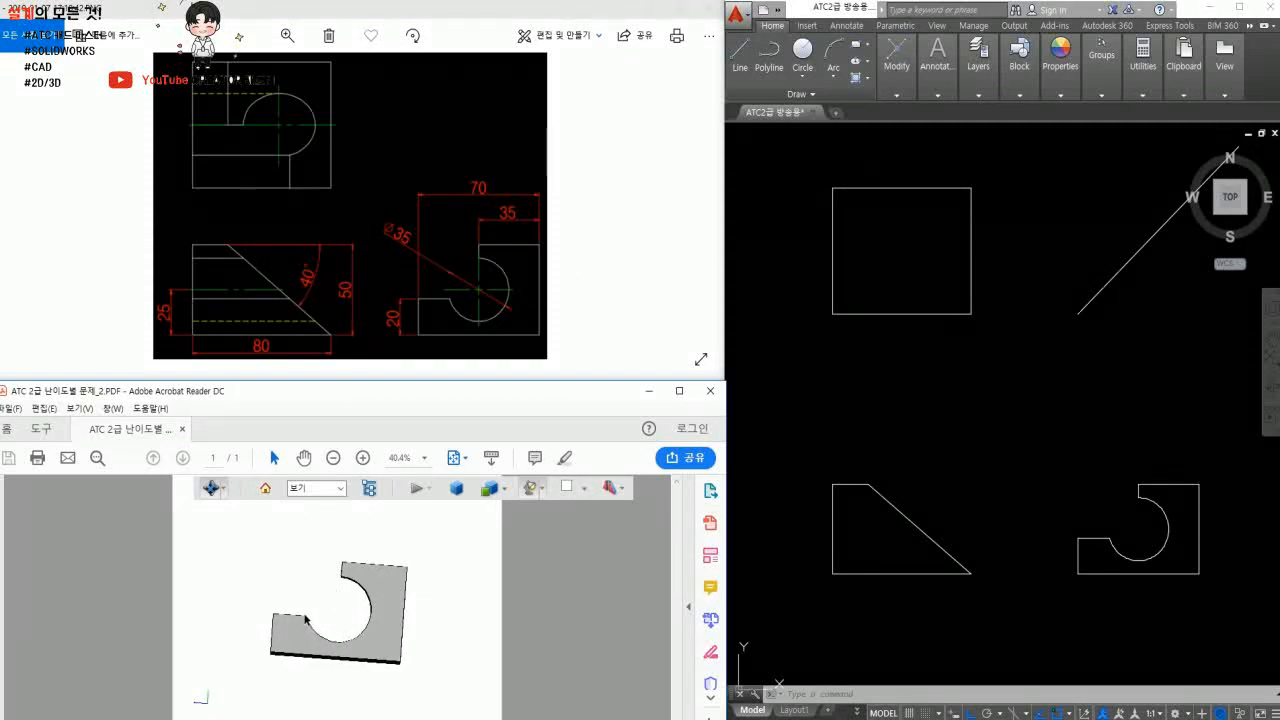
{"action": "left_click", "coordinate": [740, 652]}
{"action": "type", "text": "l"}
{"action": "key", "text": "Return"}
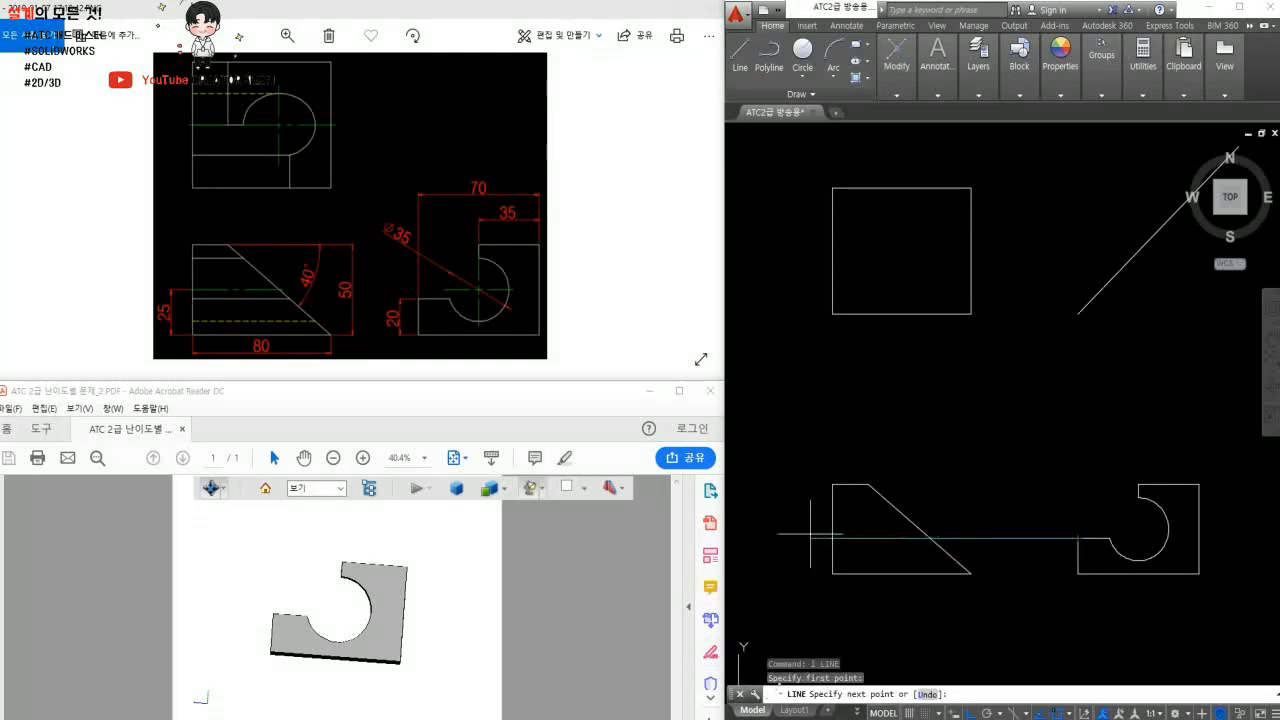
{"action": "left_click", "coordinate": [787, 538]}
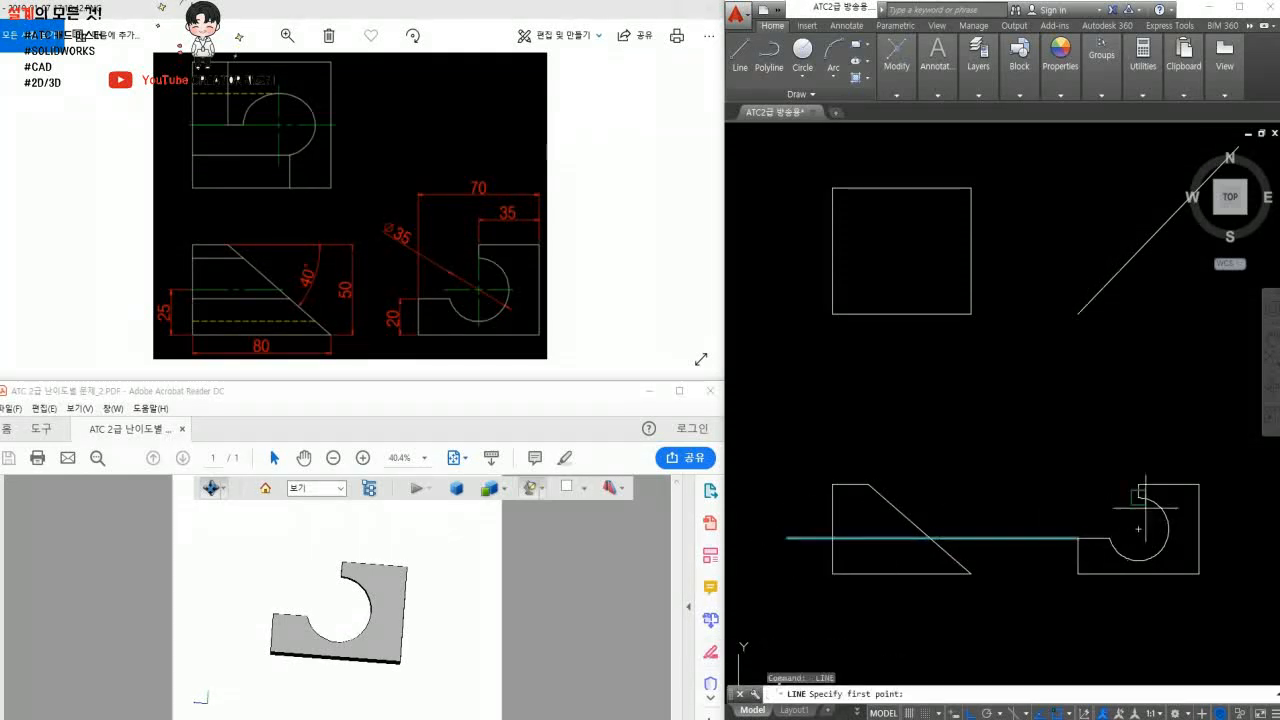
{"action": "left_click", "coordinate": [771, 514]}
{"action": "key", "text": "Return"}
- Trim the two horizontal projection lines so only the parts inside the front view outline are left
{"action": "type", "text": "tr"}
{"action": "key", "text": "Return"}
{"action": "key", "text": "Return"}
{"action": "left_click", "coordinate": [1043, 592]}
{"action": "left_click", "coordinate": [997, 480]}
{"action": "left_click", "coordinate": [780, 612]}
{"action": "left_click", "coordinate": [800, 484]}
{"action": "key", "text": "Return"}
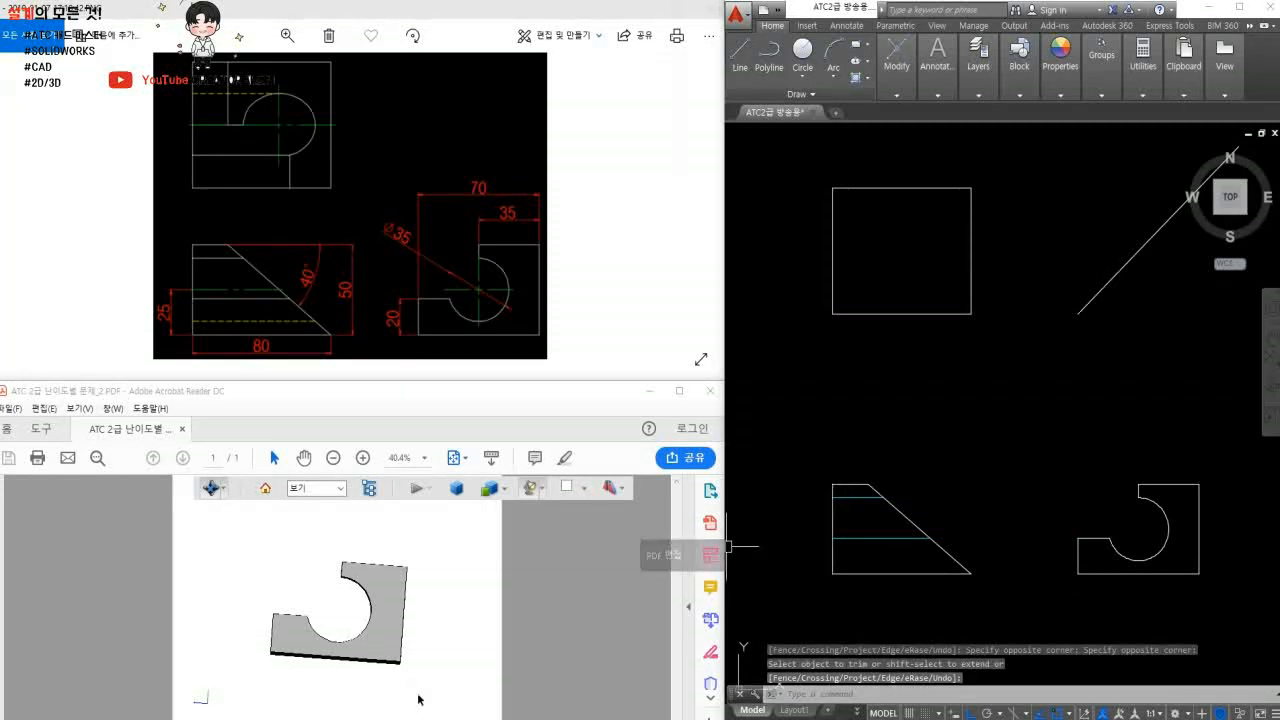
- Check the 3D model in Acrobat Reader again, and match the front view's two cyan horizontal lines to its white outline
{"action": "left_click", "coordinate": [345, 645]}
{"action": "mouse_move", "coordinate": [323, 650]}
{"action": "left_mouse_down"}
{"action": "mouse_move", "coordinate": [367, 652]}
{"action": "mouse_move", "coordinate": [310, 650]}
{"action": "mouse_move", "coordinate": [340, 634]}
{"action": "mouse_move", "coordinate": [323, 634]}
{"action": "left_mouse_up"}
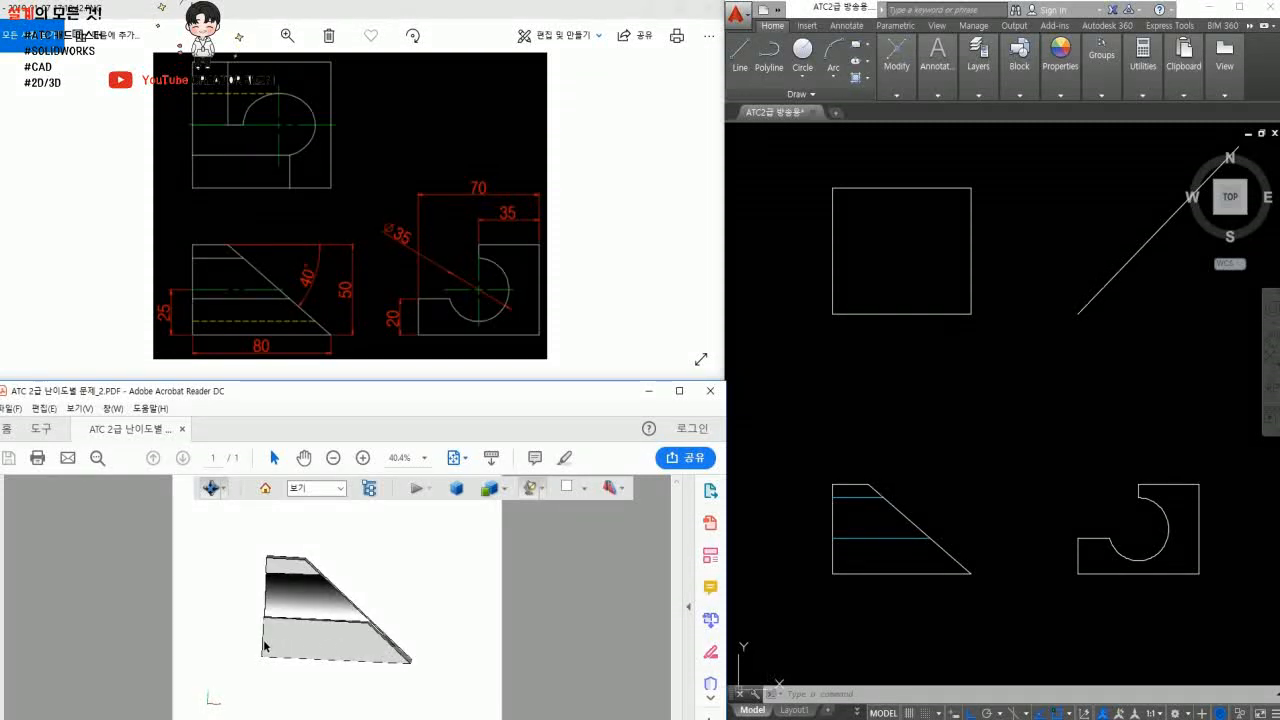
{"action": "left_click_drag", "start_coordinate": [375, 649], "coordinate": [334, 649]}
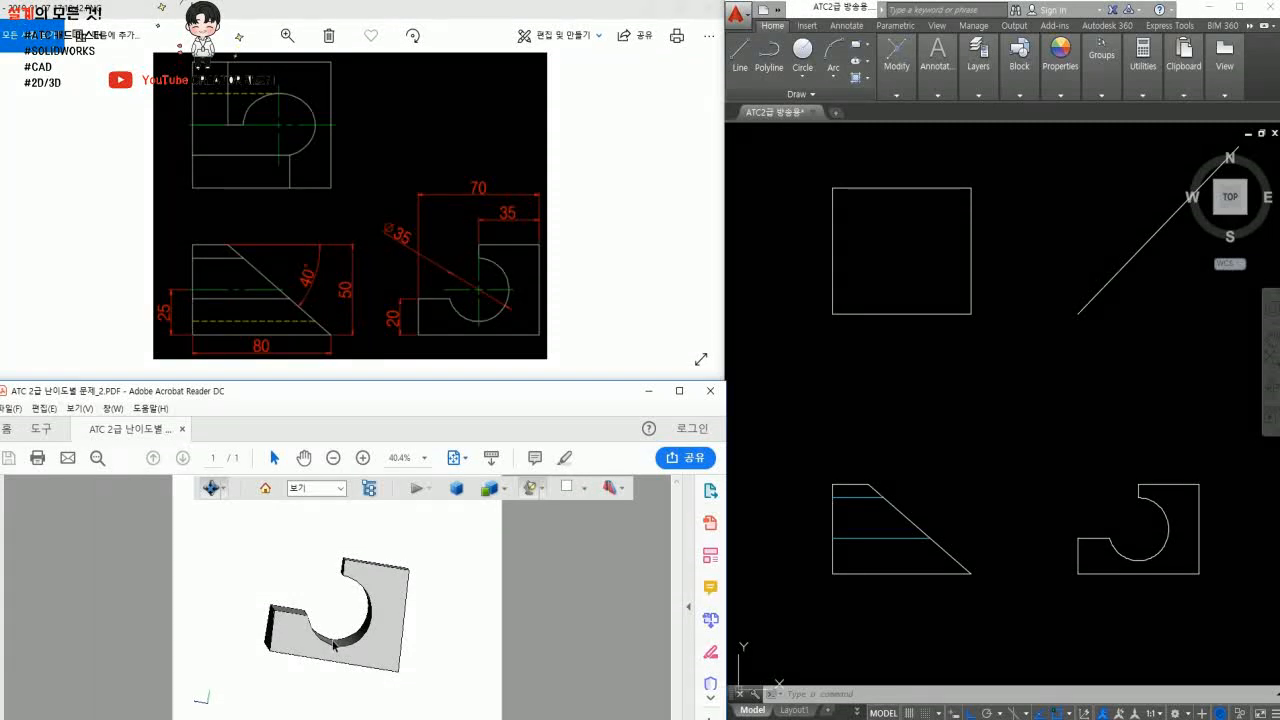
{"action": "left_click", "coordinate": [1050, 630]}
{"action": "type", "text": "m"}
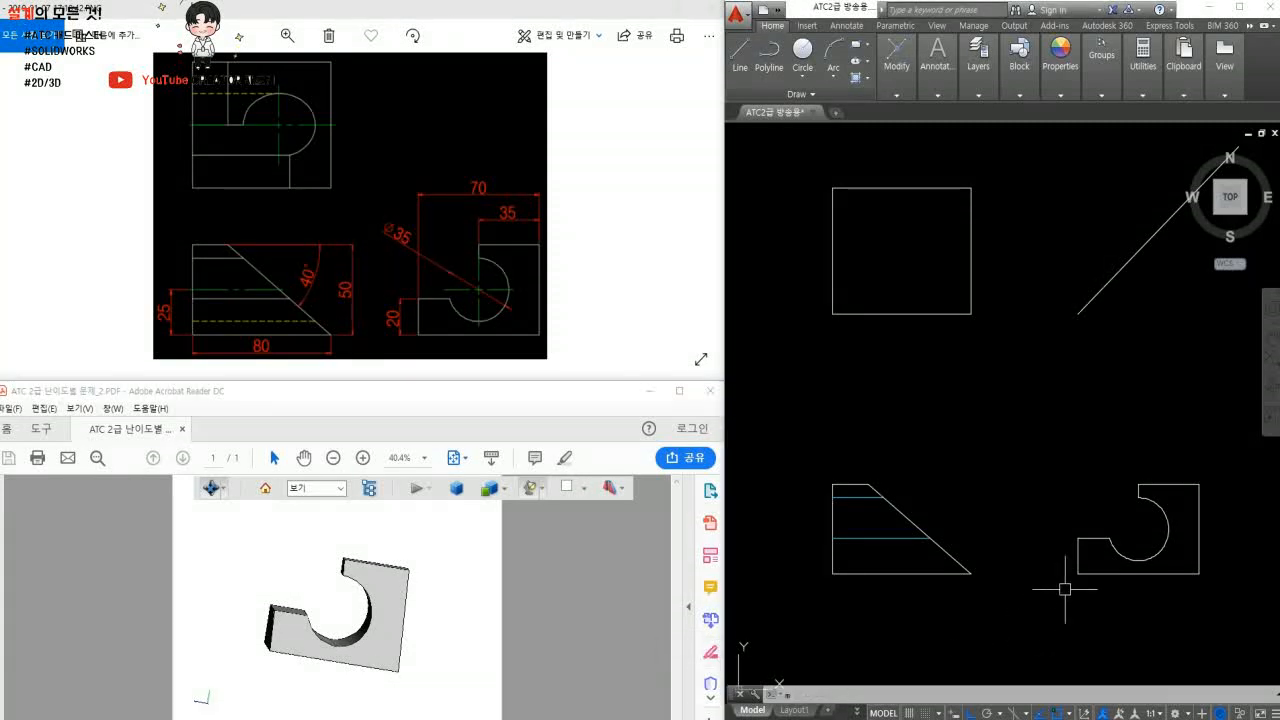
{"action": "type", "text": "a"}
{"action": "key", "text": "space"}
{"action": "left_click", "coordinate": [963, 566]}
{"action": "left_click", "coordinate": [951, 465]}
{"action": "left_click", "coordinate": [853, 535]}
{"action": "key", "text": "space"}
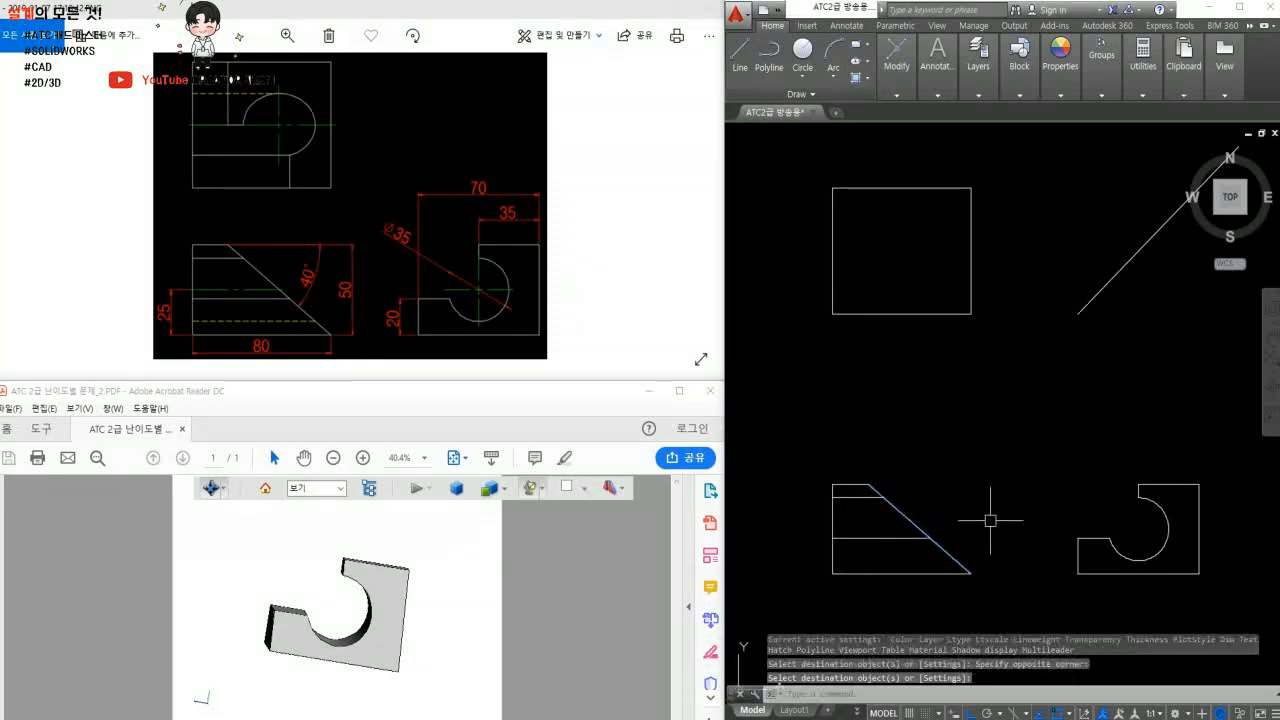
- Draw a horizontal projection line from the lowest point of the side view's slot arc across the front view
{"action": "type", "text": "l"}
{"action": "key", "text": "space"}
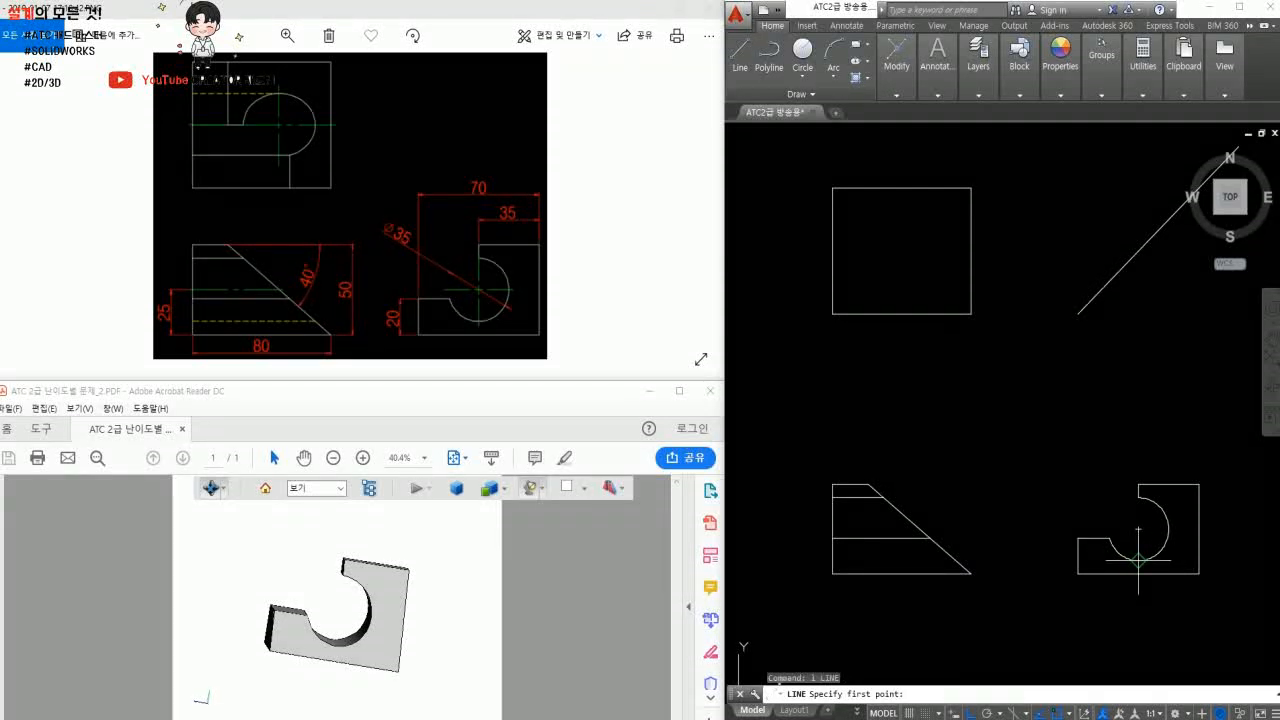
{"action": "left_click", "coordinate": [1138, 560]}
{"action": "left_click", "coordinate": [778, 565]}
{"action": "key", "text": "space"}
- Trim the slot-bottom projection line on both sides so it ends at the front view outline
{"action": "type", "text": "tr"}
{"action": "key", "text": "space"}
{"action": "key", "text": "space"}
{"action": "left_click", "coordinate": [1097, 560]}
{"action": "left_click", "coordinate": [1015, 561]}
{"action": "left_click", "coordinate": [803, 561]}
{"action": "key", "text": "space"}
- Put the front view's slot-bottom line on the yellow dashed hidden-line layer
{"action": "left_click", "coordinate": [868, 564]}
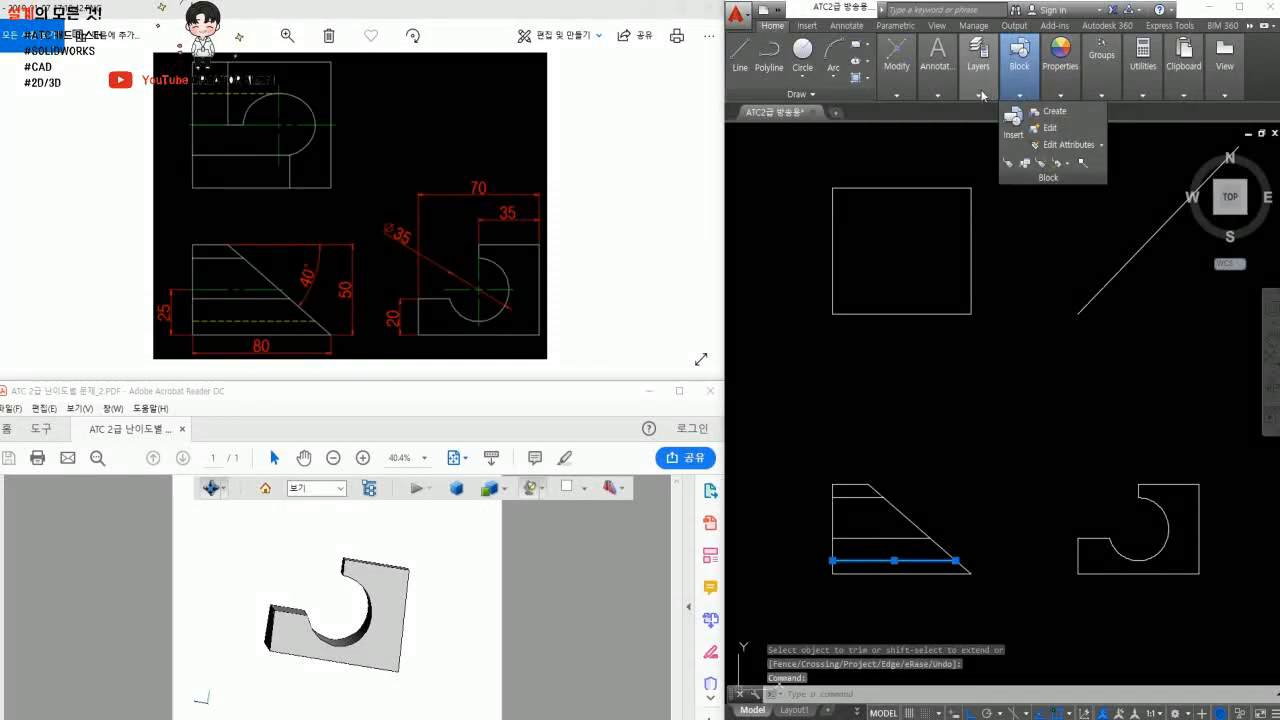
{"action": "mouse_move", "coordinate": [987, 101]}
{"action": "left_click", "coordinate": [1058, 115]}
{"action": "left_click", "coordinate": [1056, 156]}
{"action": "left_click", "coordinate": [1040, 337]}
{"action": "left_click", "coordinate": [972, 443]}
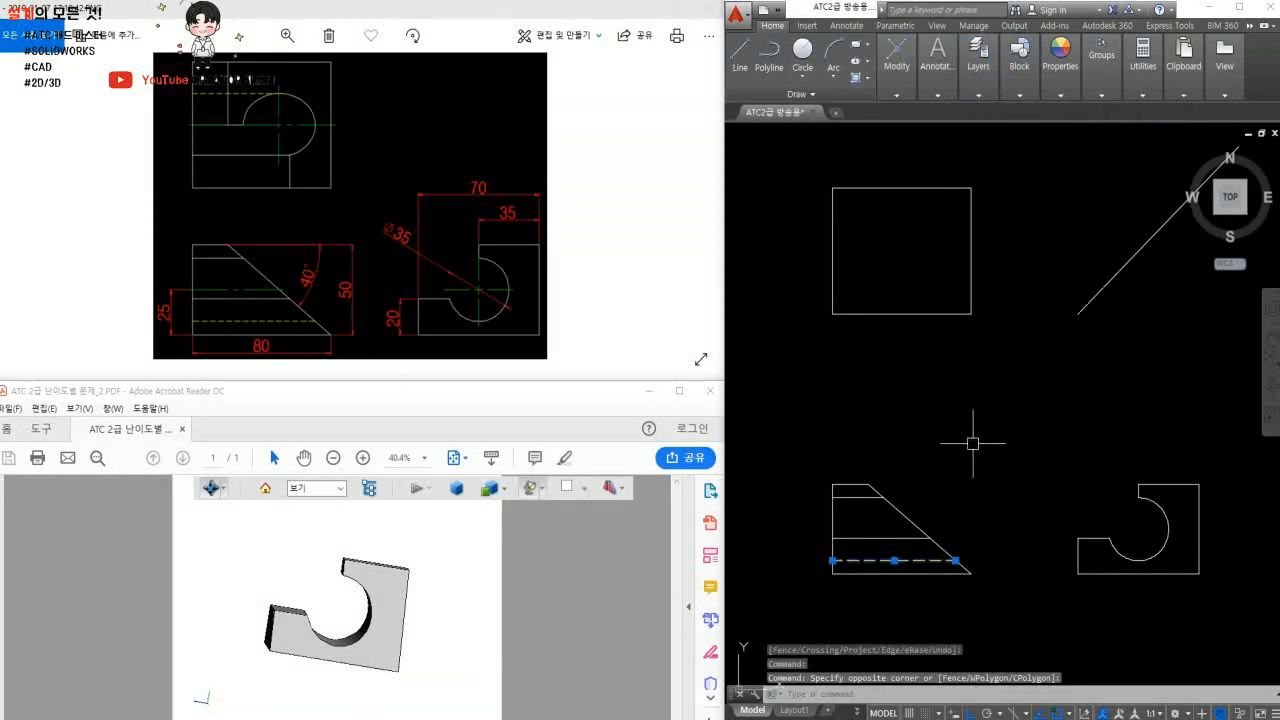
{"action": "key", "text": "Escape"}
- Draw a full construction circle over the side view's slot arc, from its centre out to the arc's top endpoint
{"action": "middle_click_drag", "start_coordinate": [972, 440], "coordinate": [990, 465]}
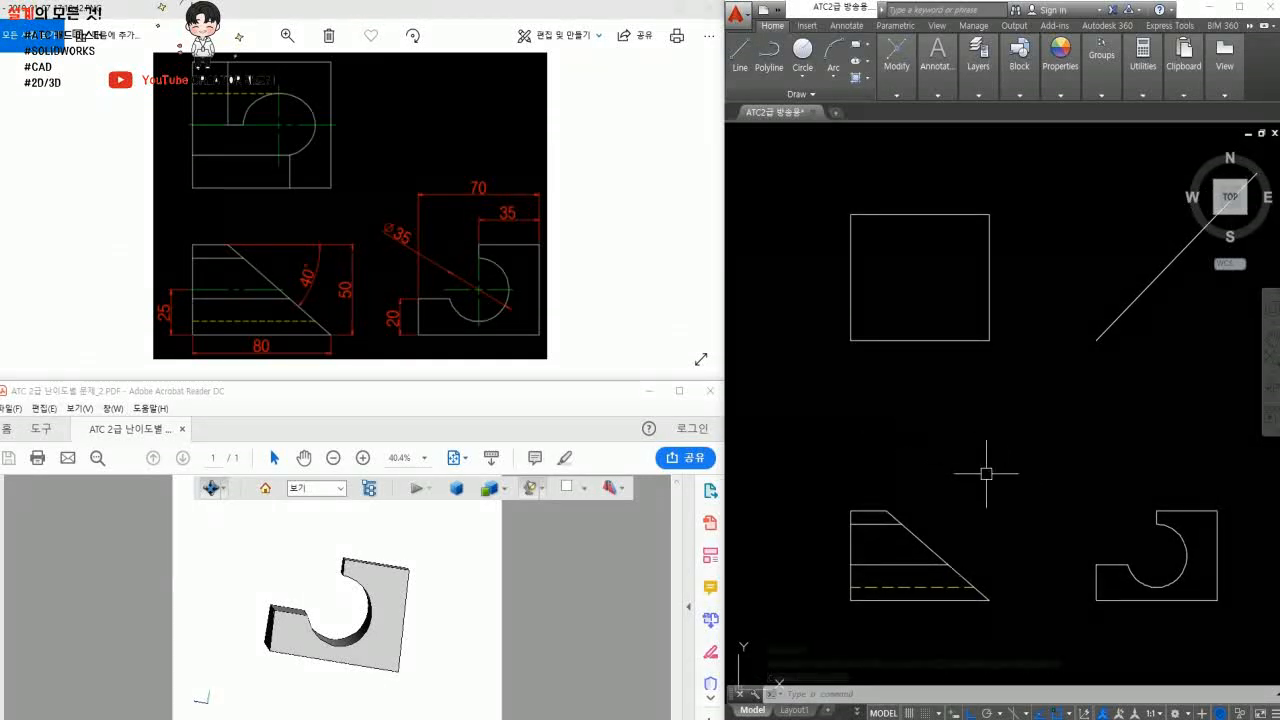
{"action": "middle_click_drag", "start_coordinate": [1042, 482], "coordinate": [1008, 457]}
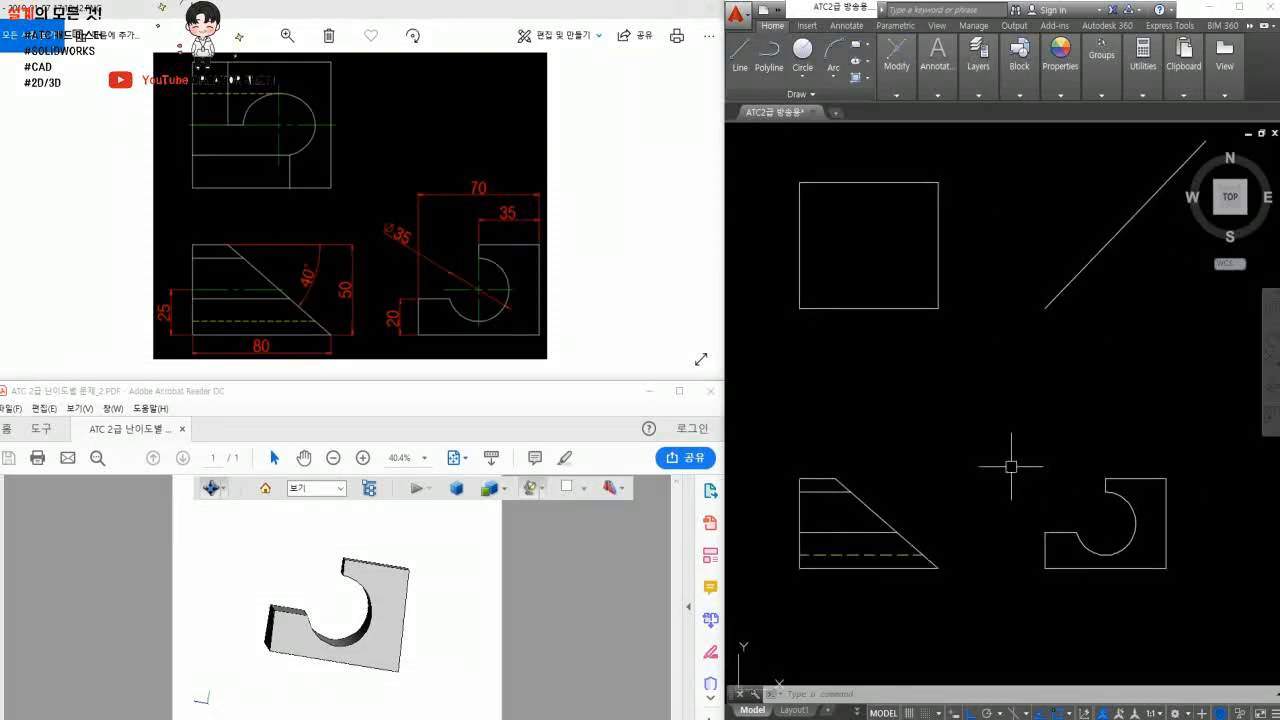
{"action": "type", "text": "c"}
{"action": "key", "text": "Return"}
{"action": "left_click", "coordinate": [1105, 523]}
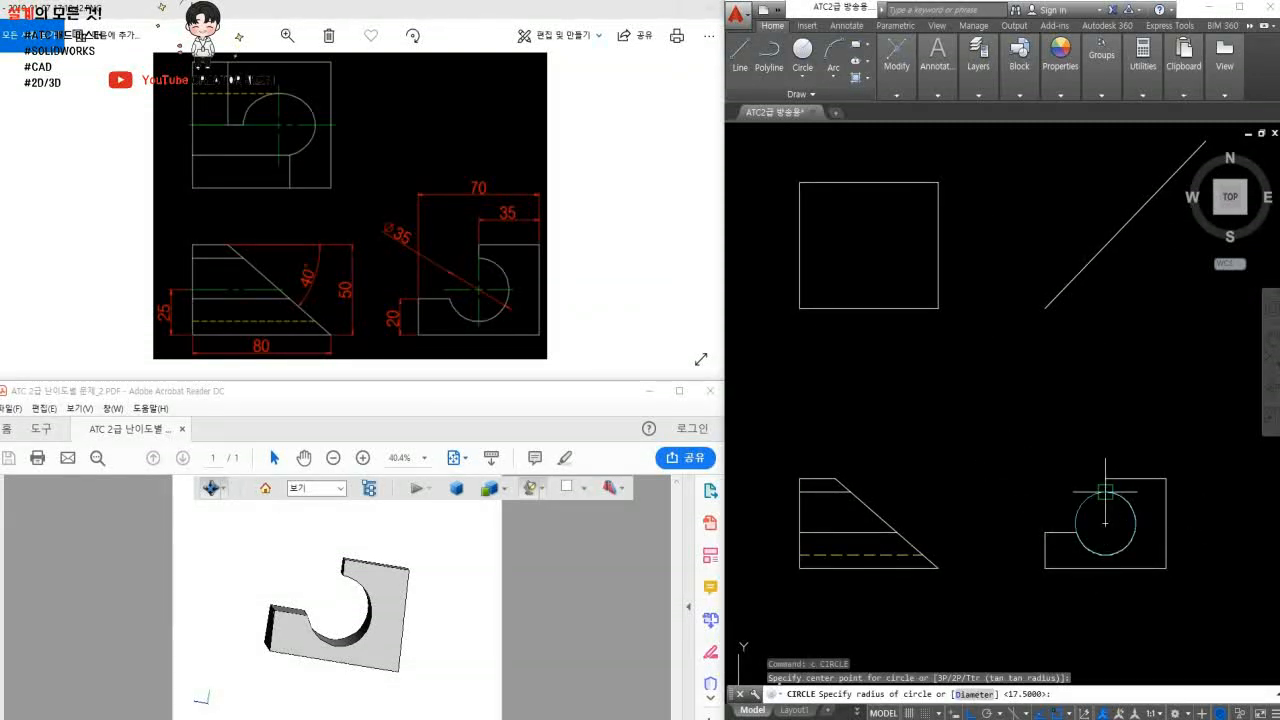
{"action": "left_click", "coordinate": [1105, 493]}
- Draw vertical projection lines from the construction circle's left, top and right points up past the diagonal line
{"action": "type", "text": "l"}
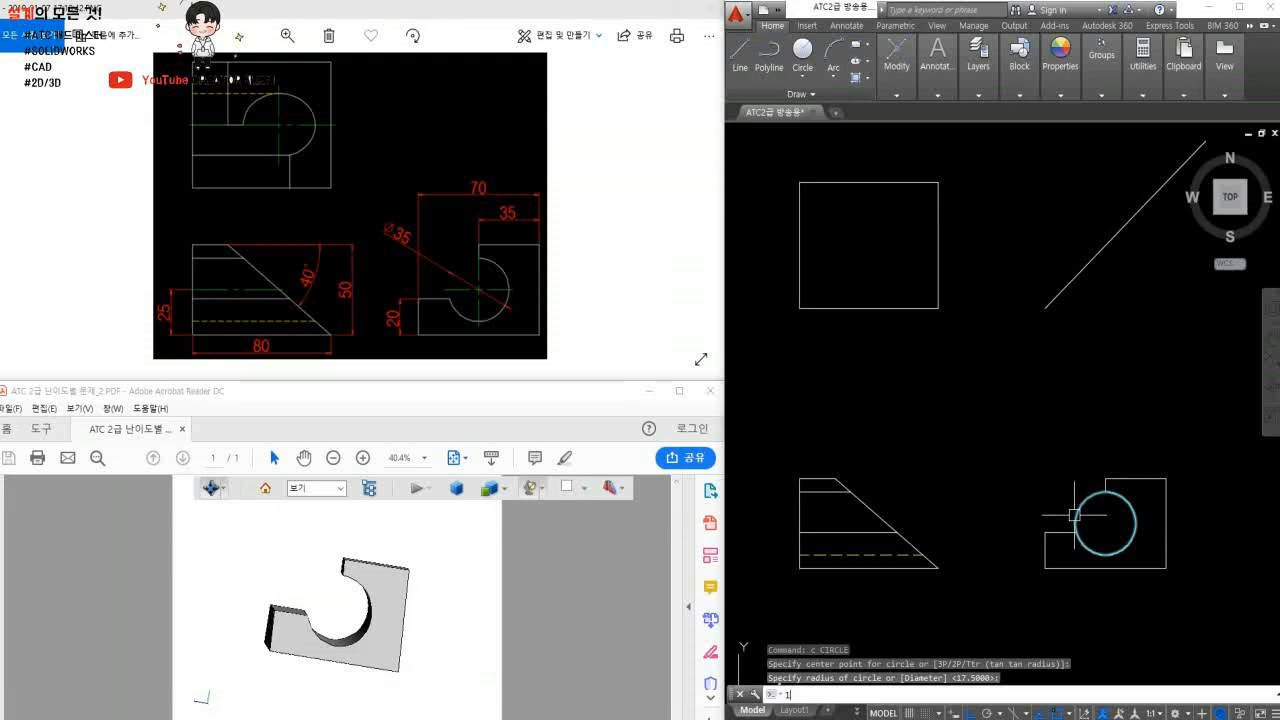
{"action": "key", "text": "Return"}
{"action": "left_click", "coordinate": [1075, 523]}
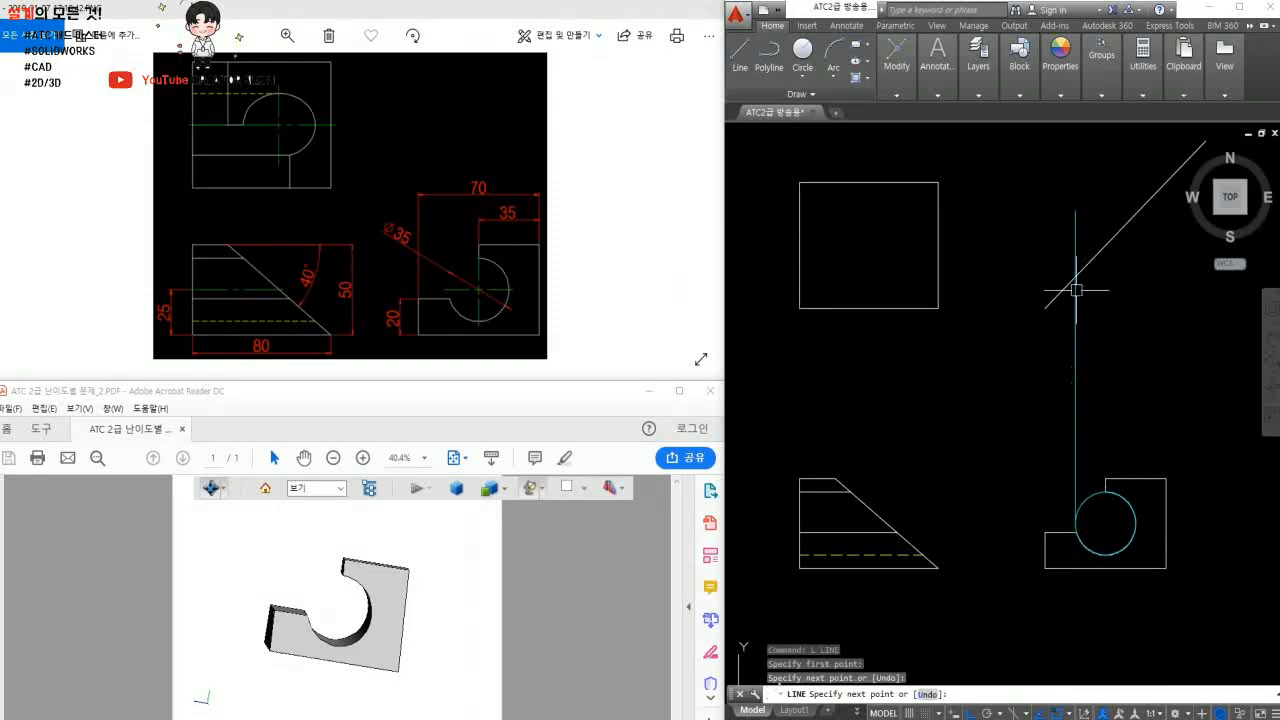
{"action": "left_click", "coordinate": [1102, 204]}
{"action": "key", "text": "Return"}
{"action": "key", "text": "Return"}
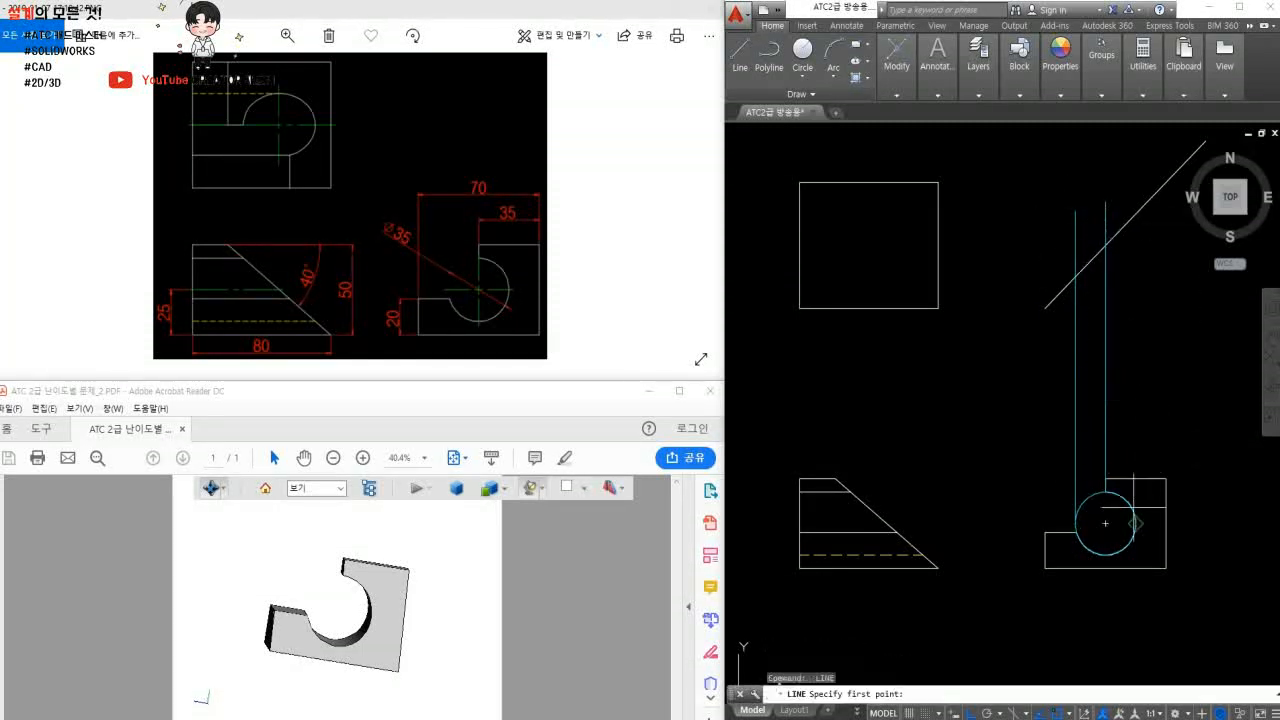
- Draw horizontal projection lines from the construction circle's top, centre-height and bottom points past the front view's far edge
{"action": "left_click", "coordinate": [1075, 492]}
{"action": "left_click", "coordinate": [767, 515]}
{"action": "key", "text": "Return"}
{"action": "key", "text": "Return"}
{"action": "left_click", "coordinate": [1100, 523]}
{"action": "left_click", "coordinate": [764, 523]}
{"action": "key", "text": "Return"}
{"action": "key", "text": "Return"}
{"action": "left_click", "coordinate": [1105, 555]}
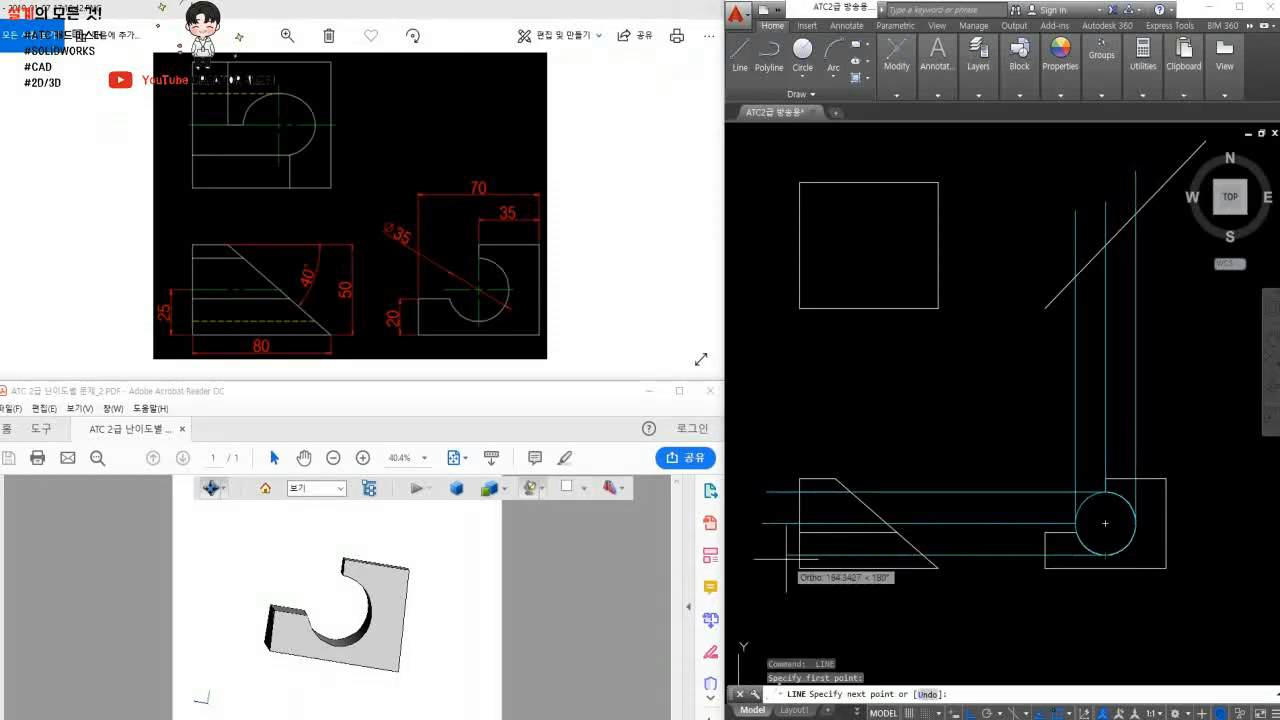
{"action": "left_click", "coordinate": [767, 555]}
{"action": "middle_click_drag", "start_coordinate": [1104, 370], "coordinate": [1154, 406]}
{"action": "key", "text": "Return"}
- Draw horizontal projection lines across the top view from the three points where the circle's vertical projections meet the diagonal
{"action": "key", "text": "Return"}
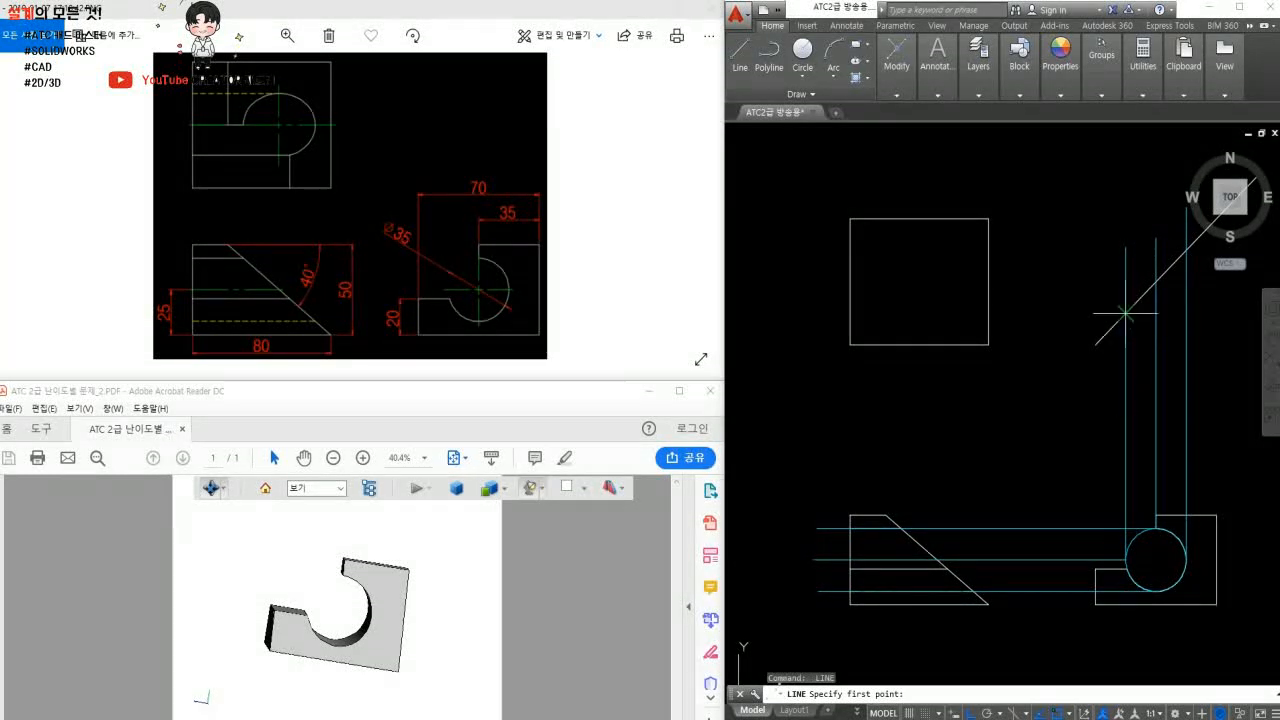
{"action": "left_click", "coordinate": [1126, 313]}
{"action": "left_click", "coordinate": [784, 313]}
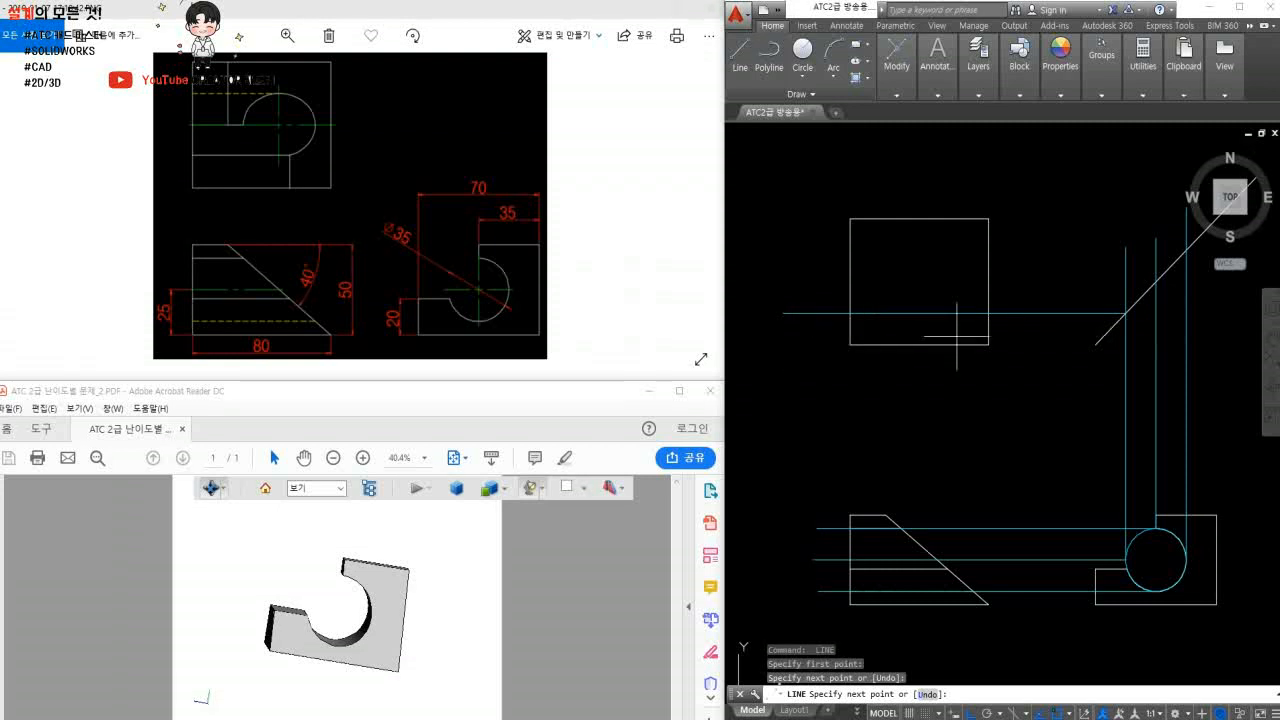
{"action": "key", "text": "Return"}
{"action": "key", "text": "Return"}
{"action": "left_click", "coordinate": [1156, 281]}
{"action": "left_click", "coordinate": [790, 281]}
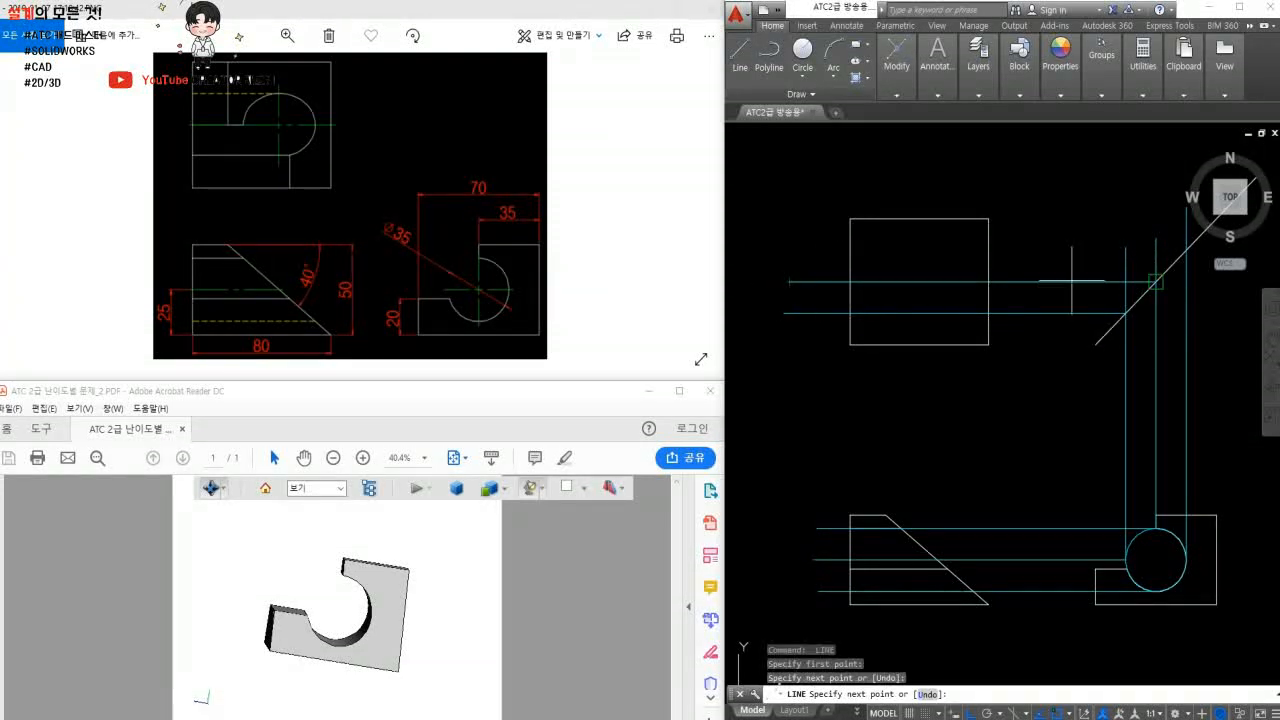
{"action": "key", "text": "Return"}
{"action": "key", "text": "Return"}
{"action": "middle_click_drag", "start_coordinate": [1184, 257], "coordinate": [1158, 289]}
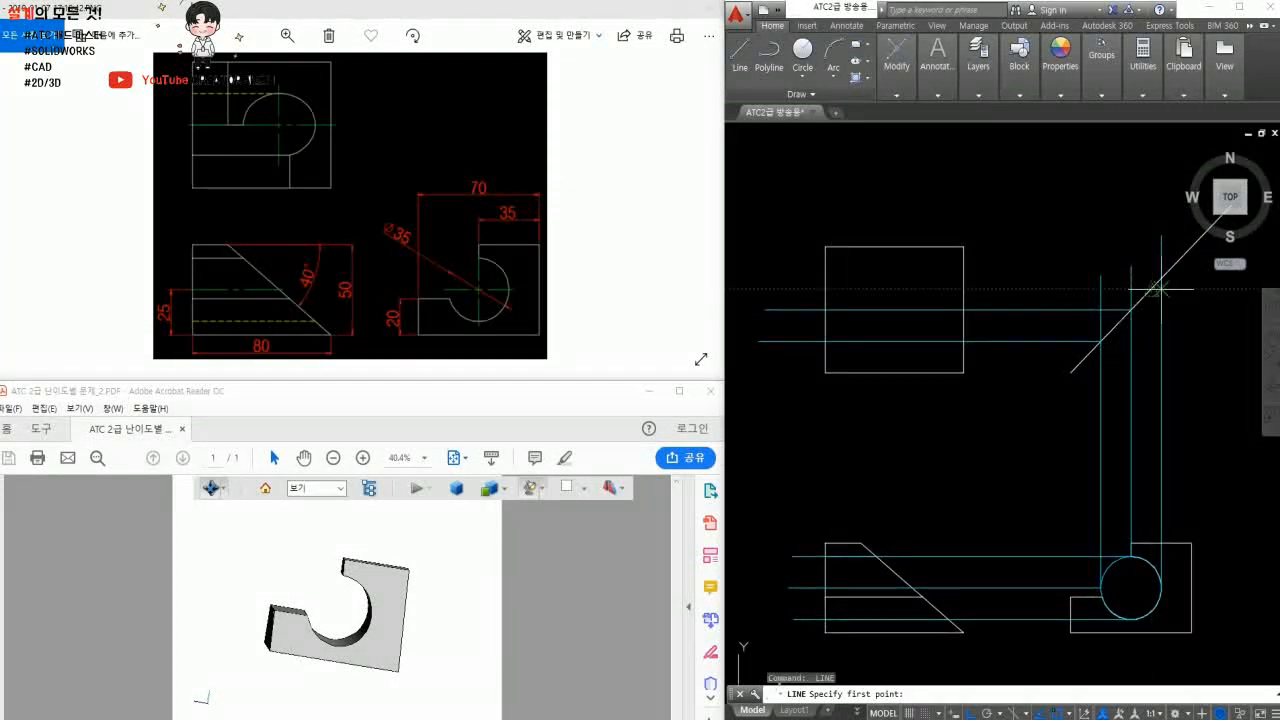
{"action": "left_click", "coordinate": [1161, 281]}
{"action": "left_click", "coordinate": [767, 280]}
{"action": "key", "text": "Return"}
{"action": "key", "text": "Return"}
- Draw vertical projection lines through the top view from the three intersections of the circle projections with the front view's slanted edge
{"action": "middle_click_drag", "start_coordinate": [867, 373], "coordinate": [908, 331]}
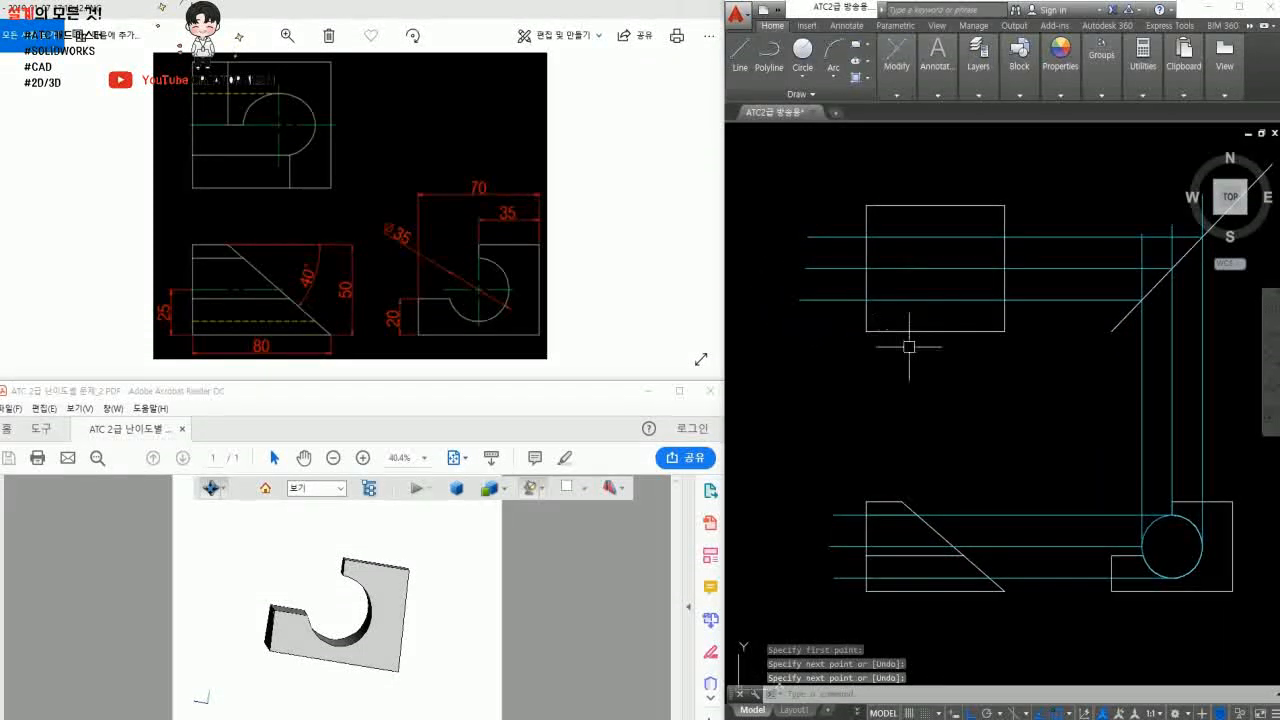
{"action": "left_click", "coordinate": [917, 515]}
{"action": "left_click", "coordinate": [979, 150]}
{"action": "key", "text": "Return"}
{"action": "key", "text": "Return"}
{"action": "left_click", "coordinate": [953, 546]}
{"action": "left_click", "coordinate": [985, 170]}
{"action": "key", "text": "Return"}
{"action": "key", "text": "Return"}
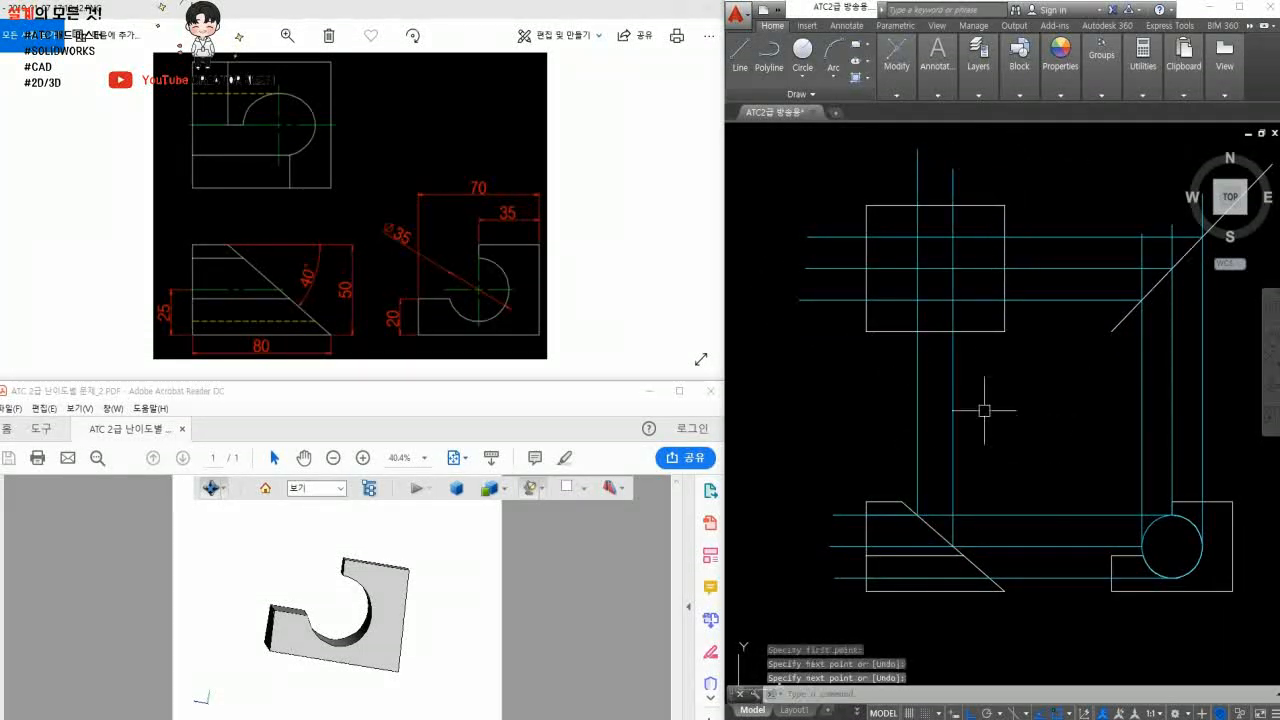
{"action": "left_click", "coordinate": [989, 578]}
{"action": "left_click", "coordinate": [989, 180]}
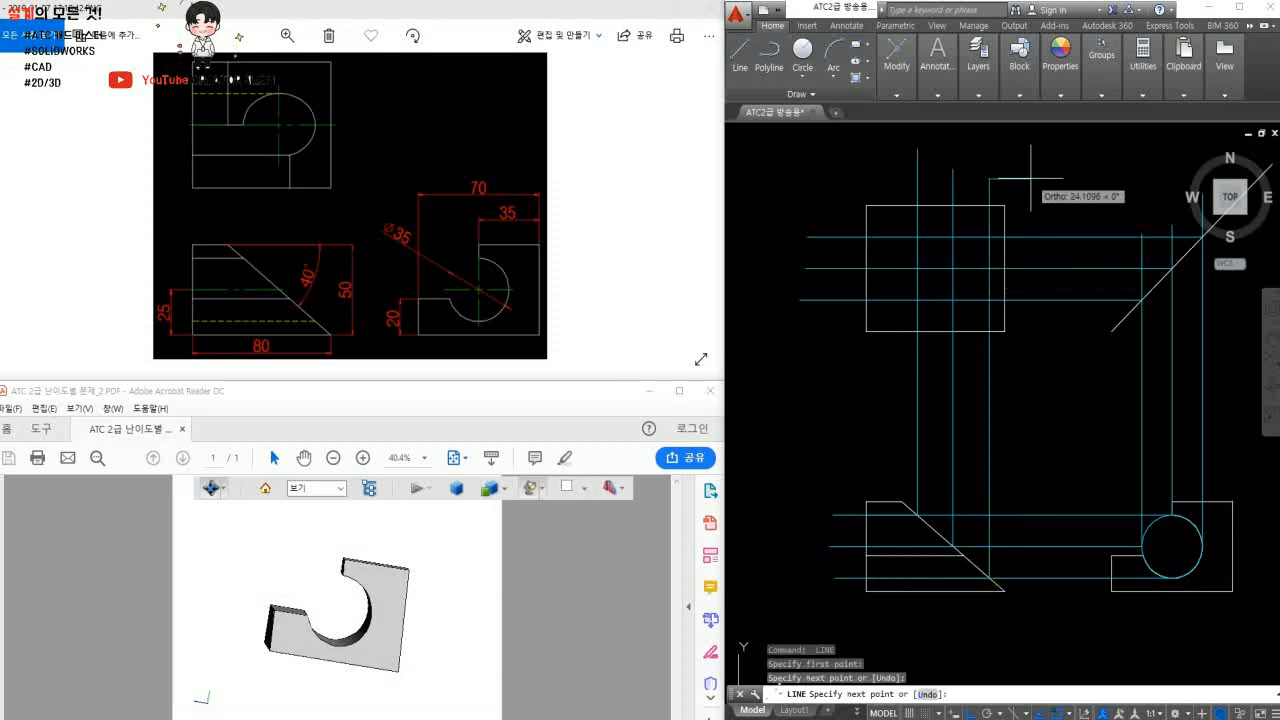
{"action": "key", "text": "Return"}
- Draw the slot ellipse in the top view, using the outer vertical and horizontal projection lines for its two axes
{"action": "middle_click_drag", "start_coordinate": [949, 538], "coordinate": [911, 472]}
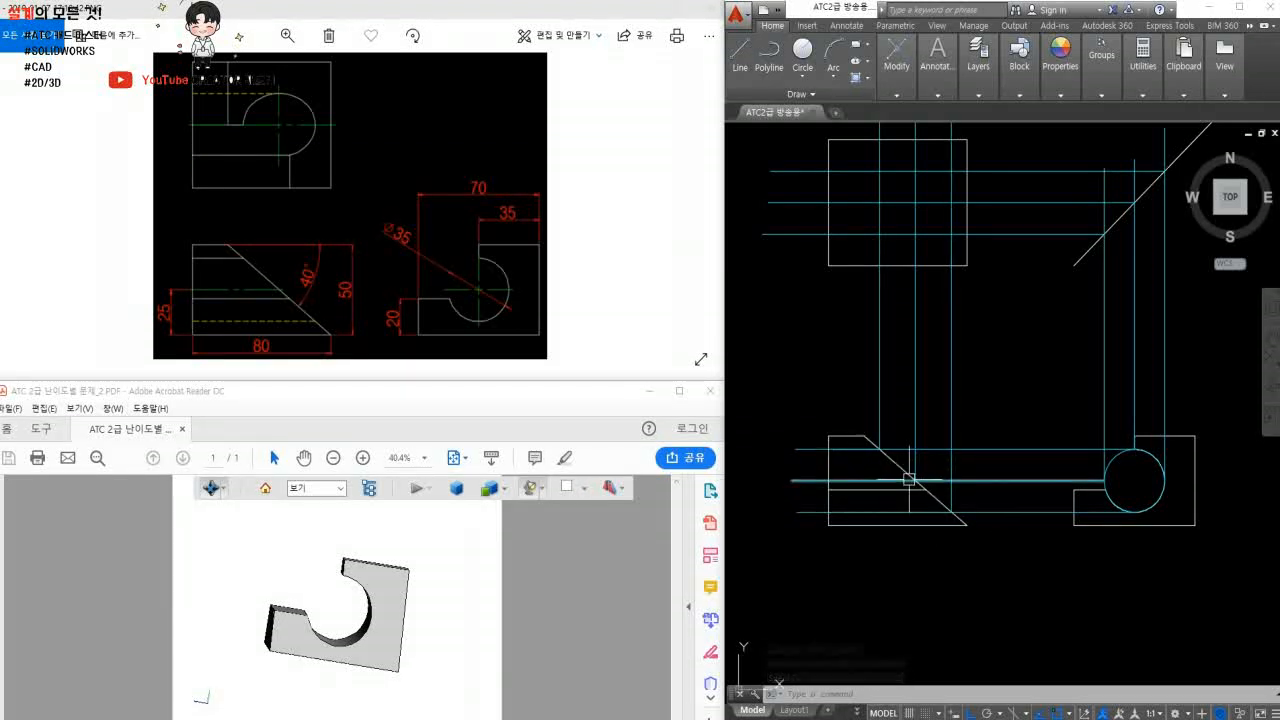
{"action": "middle_click_drag", "start_coordinate": [926, 423], "coordinate": [944, 516]}
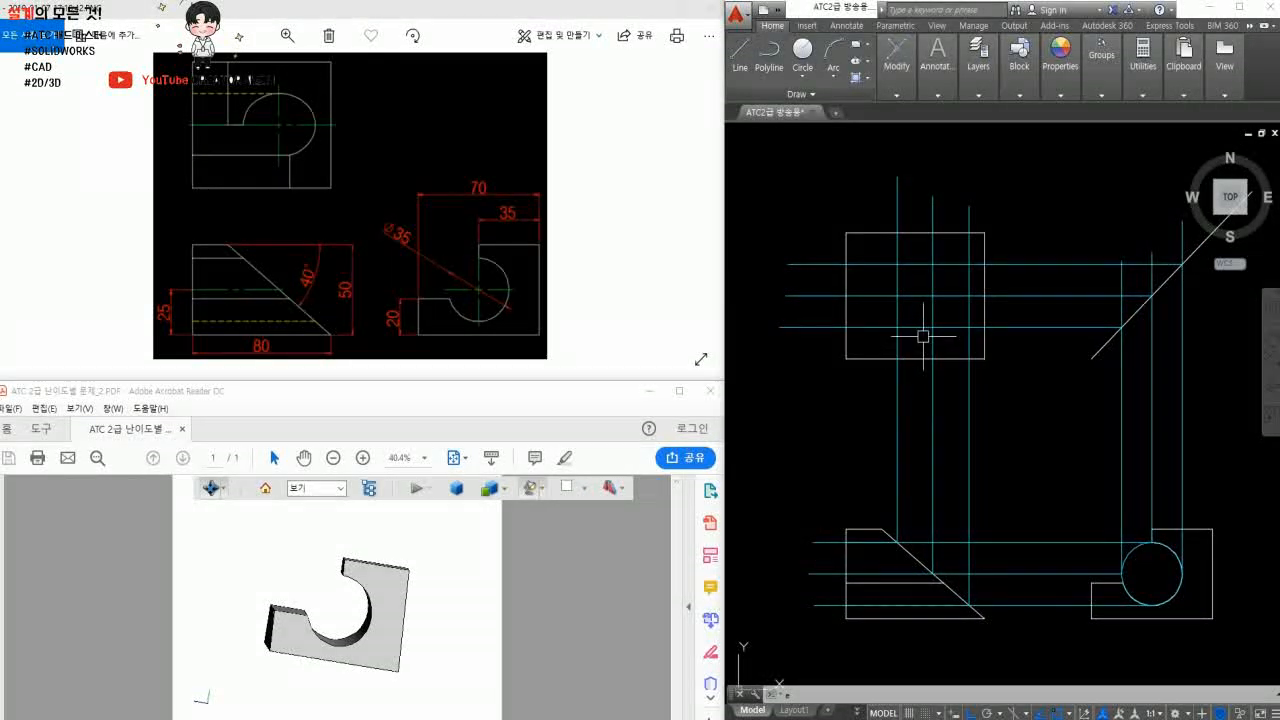
{"action": "type", "text": "l"}
{"action": "key", "text": "Return"}
{"action": "left_click", "coordinate": [896, 296]}
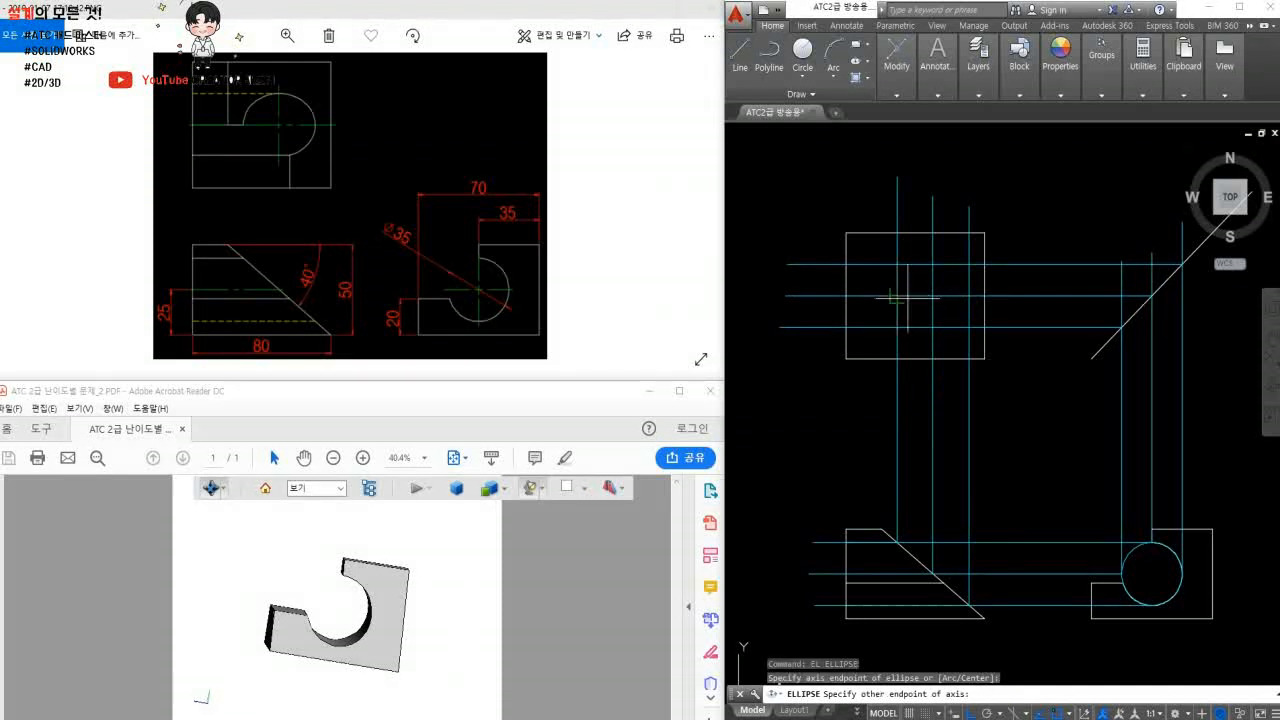
{"action": "left_click", "coordinate": [968, 296]}
{"action": "left_click", "coordinate": [932, 327]}
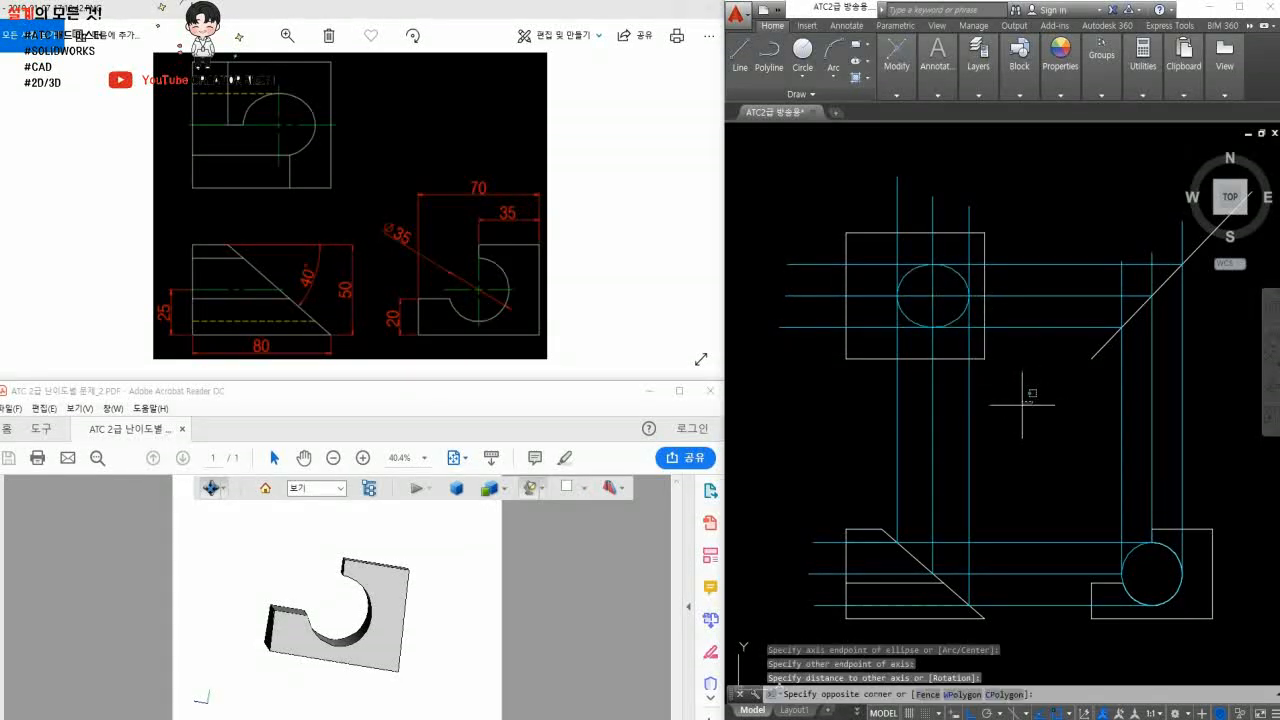
- Erase all the horizontal and vertical projection lines and the construction circle over the side view's slot
{"action": "left_click", "coordinate": [1033, 393]}
{"action": "left_click", "coordinate": [890, 411]}
{"action": "left_click", "coordinate": [1036, 399]}
{"action": "left_click", "coordinate": [1021, 241]}
{"action": "left_click", "coordinate": [1205, 395]}
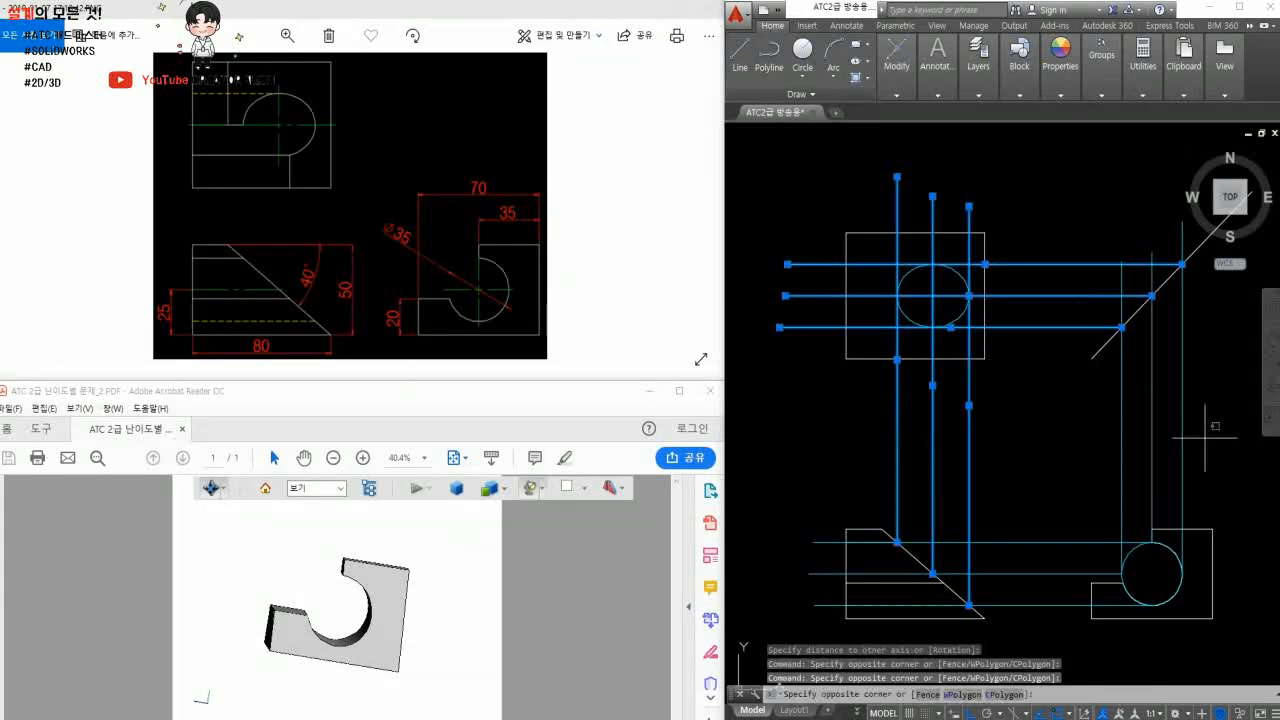
{"action": "left_click", "coordinate": [1086, 443]}
{"action": "left_click", "coordinate": [1063, 501]}
{"action": "left_click", "coordinate": [1014, 636]}
{"action": "type", "text": "e"}
{"action": "key", "text": "space"}
{"action": "left_click", "coordinate": [1124, 558]}
{"action": "key", "text": "space"}
- Project the side view's ledge-to-slot corner up to the diagonal and horizontally across the top view, checking the shape against the 3D model
{"action": "middle_click_drag", "start_coordinate": [1050, 514], "coordinate": [1050, 523]}
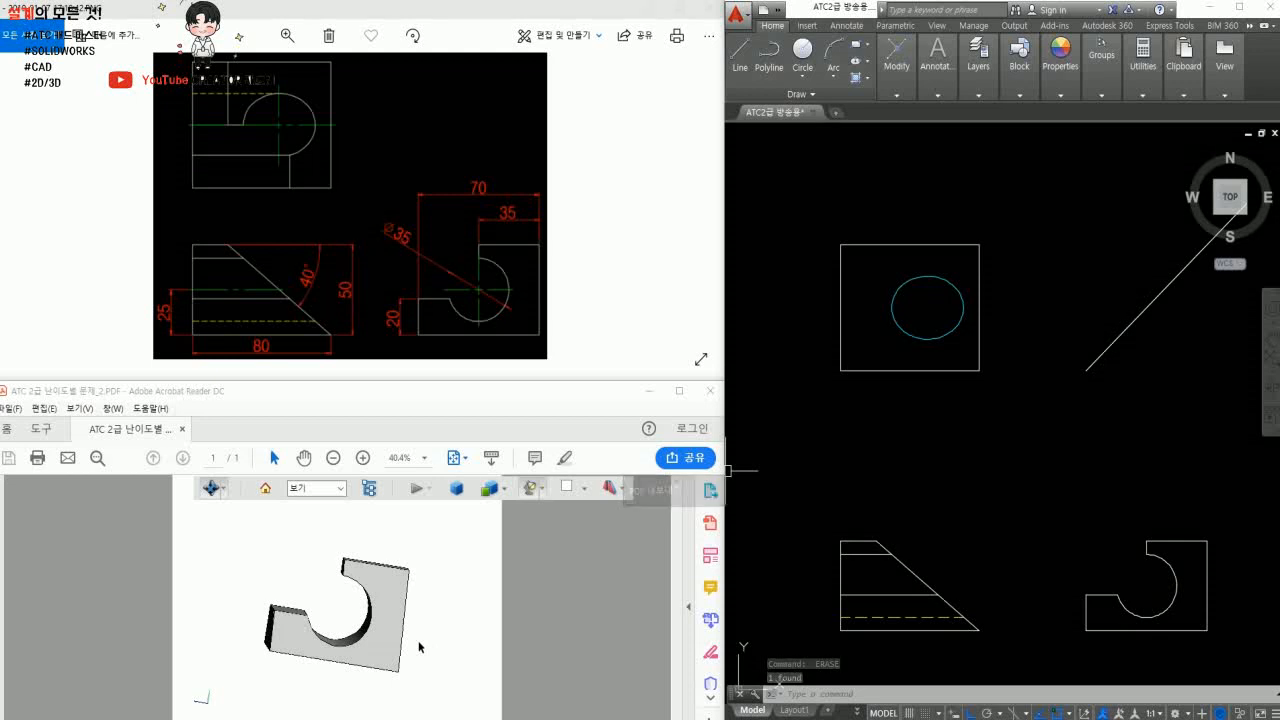
{"action": "mouse_move", "coordinate": [423, 643]}
{"action": "left_mouse_down"}
{"action": "mouse_move", "coordinate": [300, 645]}
{"action": "mouse_move", "coordinate": [314, 620]}
{"action": "mouse_move", "coordinate": [413, 622]}
{"action": "left_mouse_up"}
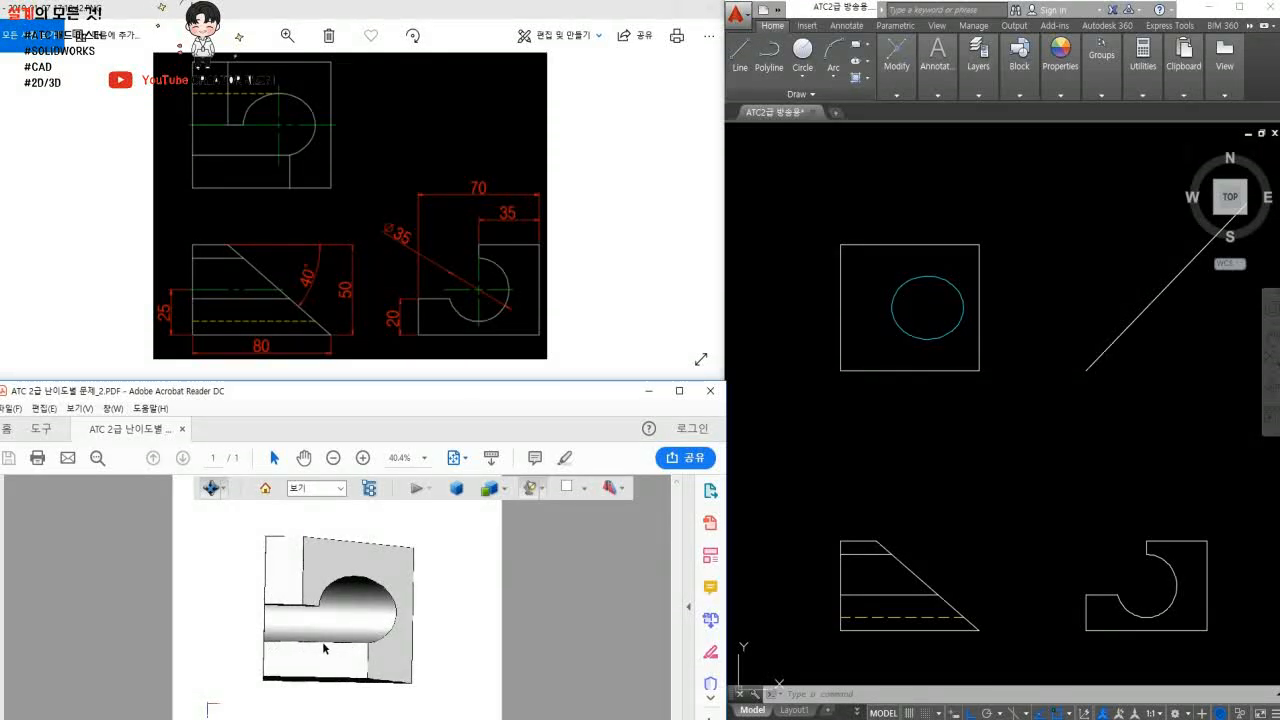
{"action": "left_click_drag", "start_coordinate": [370, 680], "coordinate": [365, 638]}
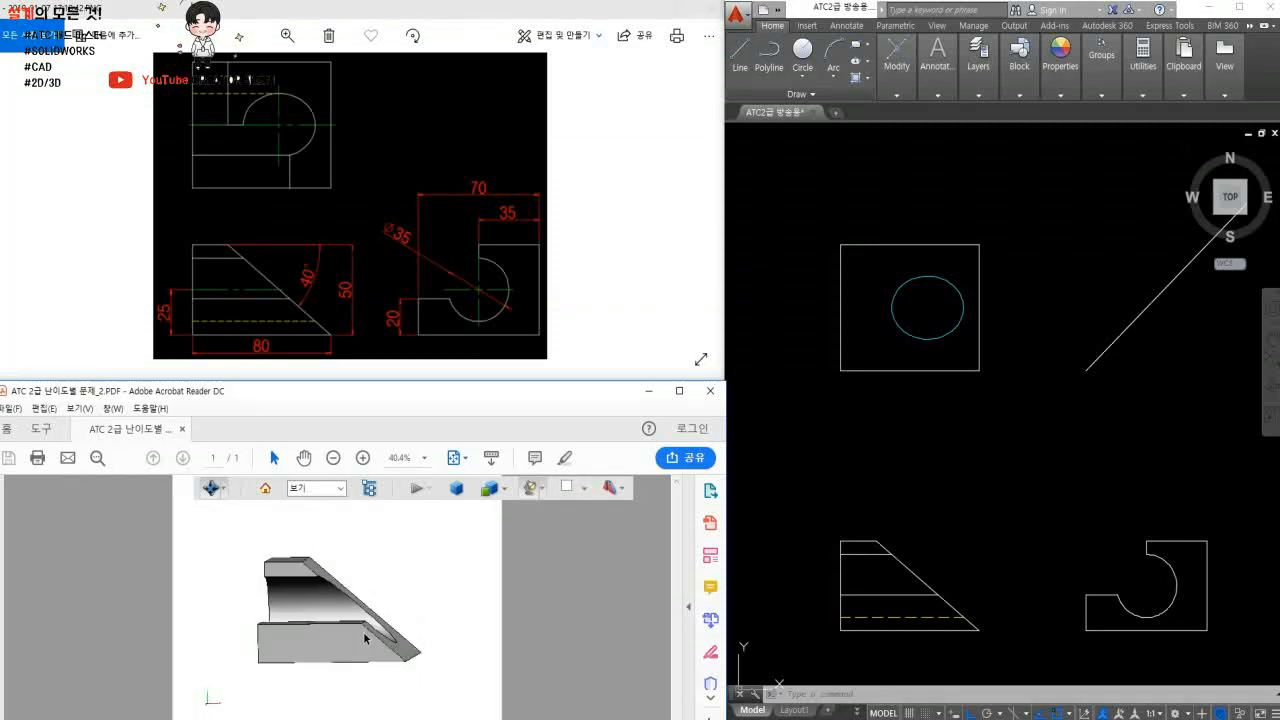
{"action": "left_click", "coordinate": [971, 486]}
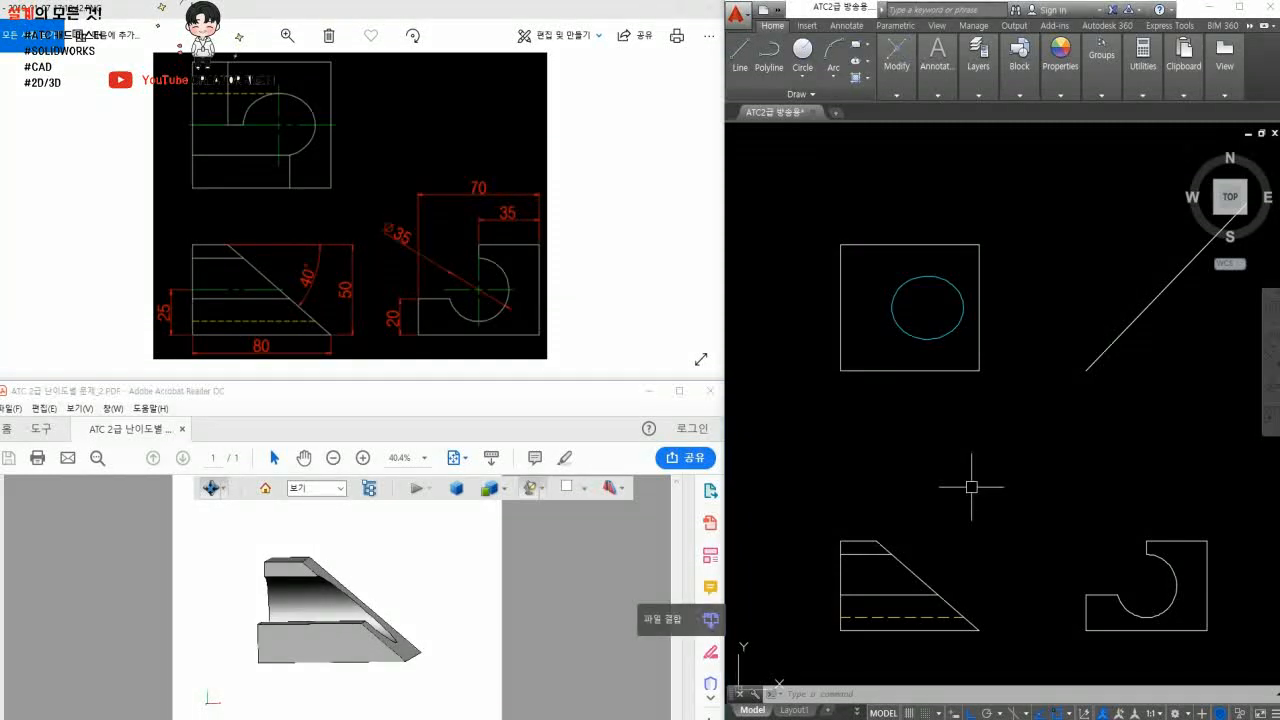
{"action": "type", "text": "l"}
{"action": "key", "text": "Return"}
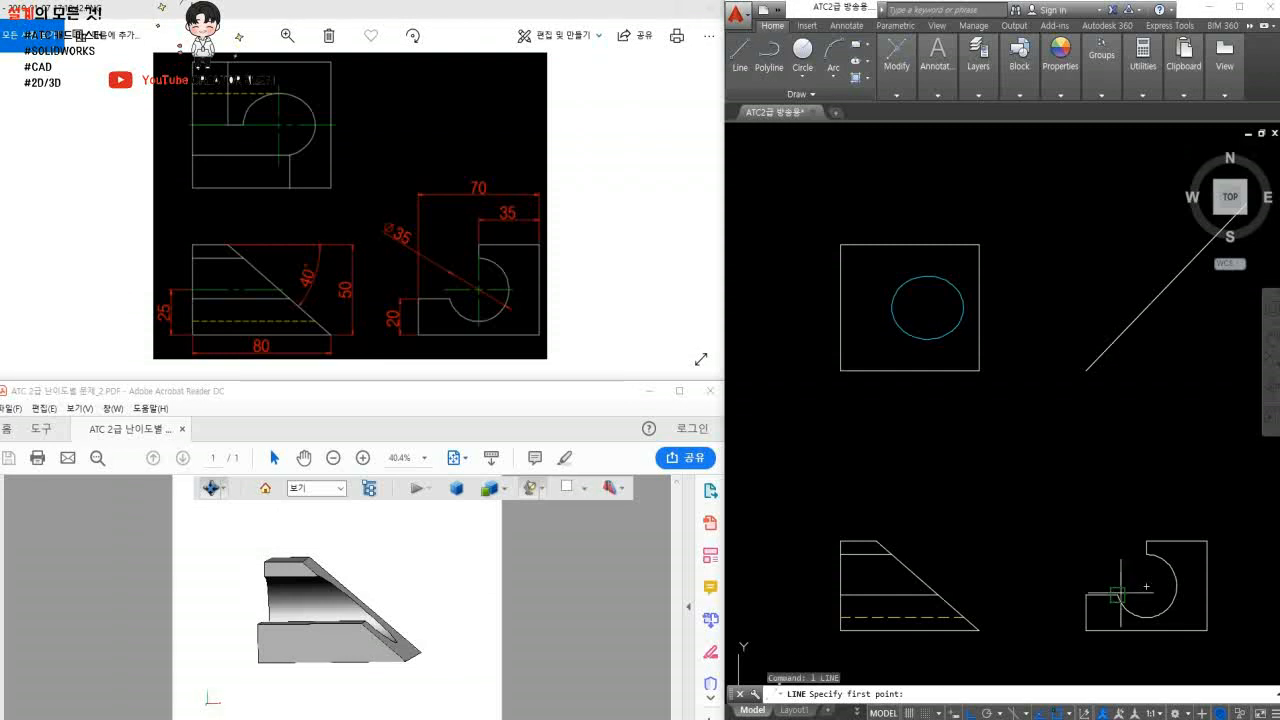
{"action": "left_click", "coordinate": [1119, 594]}
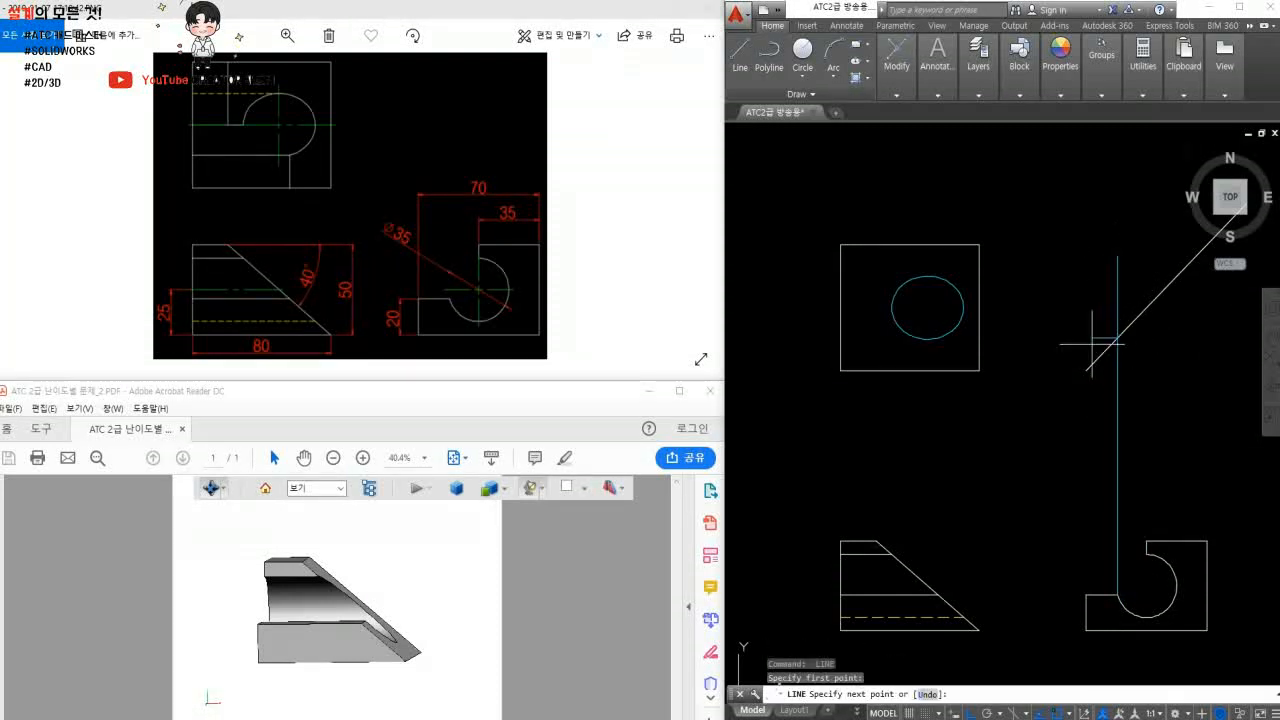
{"action": "left_click", "coordinate": [796, 410]}
{"action": "key", "text": "Return"}
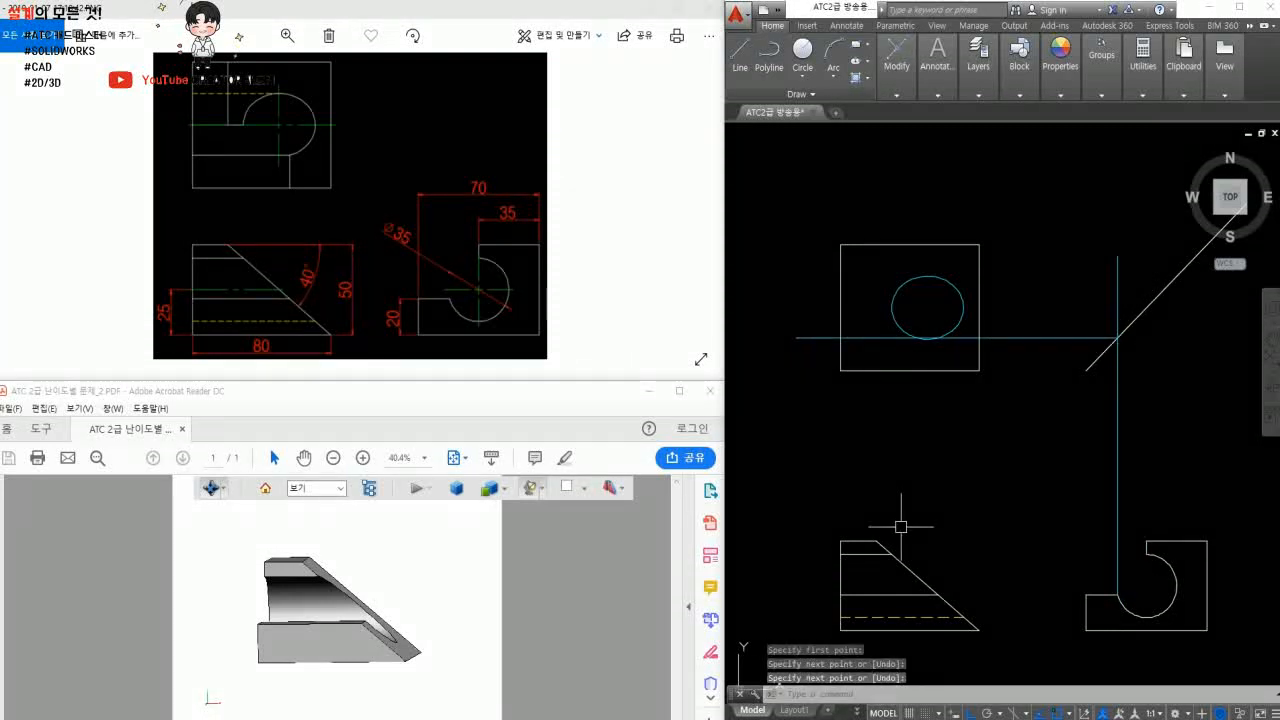
- Draw a vertical projection line from the ledge line's end on the front view's slanted edge up into the top view's ellipse
{"action": "key", "text": "Return"}
{"action": "left_click", "coordinate": [937, 594]}
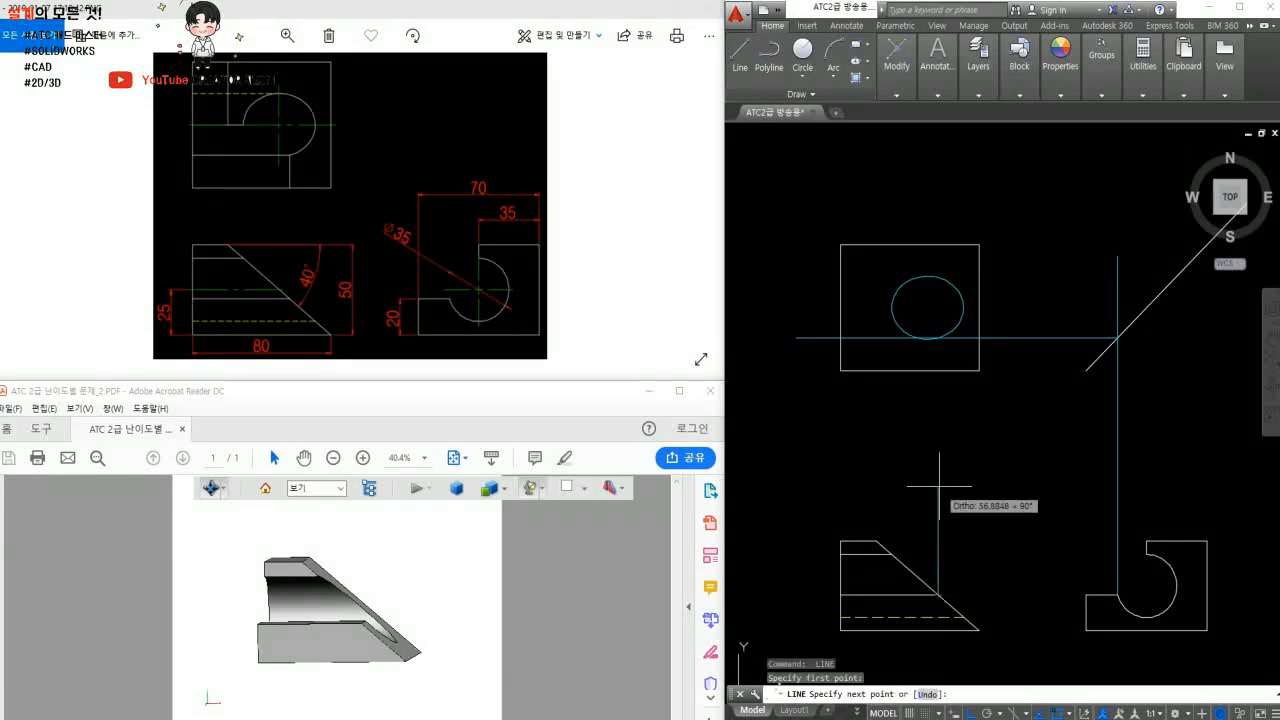
{"action": "left_click", "coordinate": [927, 308]}
{"action": "key", "text": "Return"}
- Trim the ledge projection lines in the top view to the outline and each other, and cut the ellipse segment below the ledge line
{"action": "type", "text": "tr"}
{"action": "key", "text": "Return"}
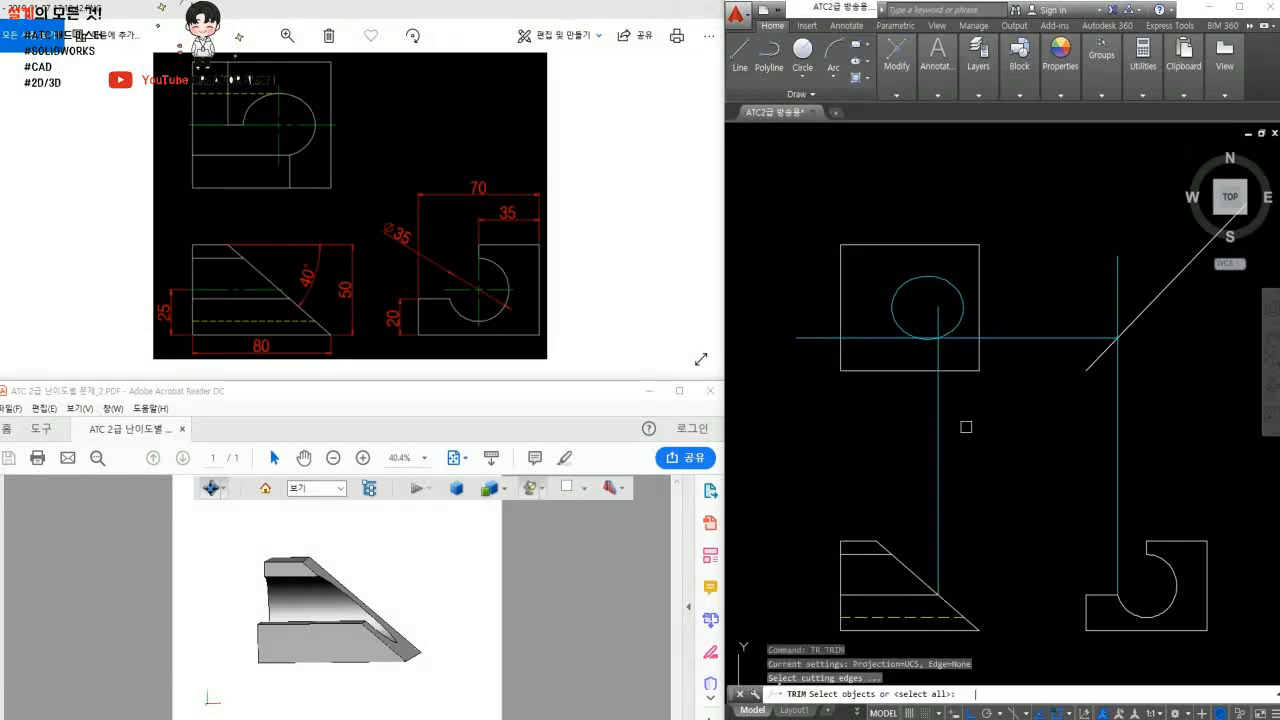
{"action": "key", "text": "Return"}
{"action": "left_click", "coordinate": [968, 417]}
{"action": "left_click", "coordinate": [925, 415]}
{"action": "left_click", "coordinate": [1011, 384]}
{"action": "left_click", "coordinate": [1026, 312]}
{"action": "left_click", "coordinate": [945, 338]}
{"action": "scroll", "coordinate": [927, 341], "scroll_direction": "up", "scroll_amount": 5}
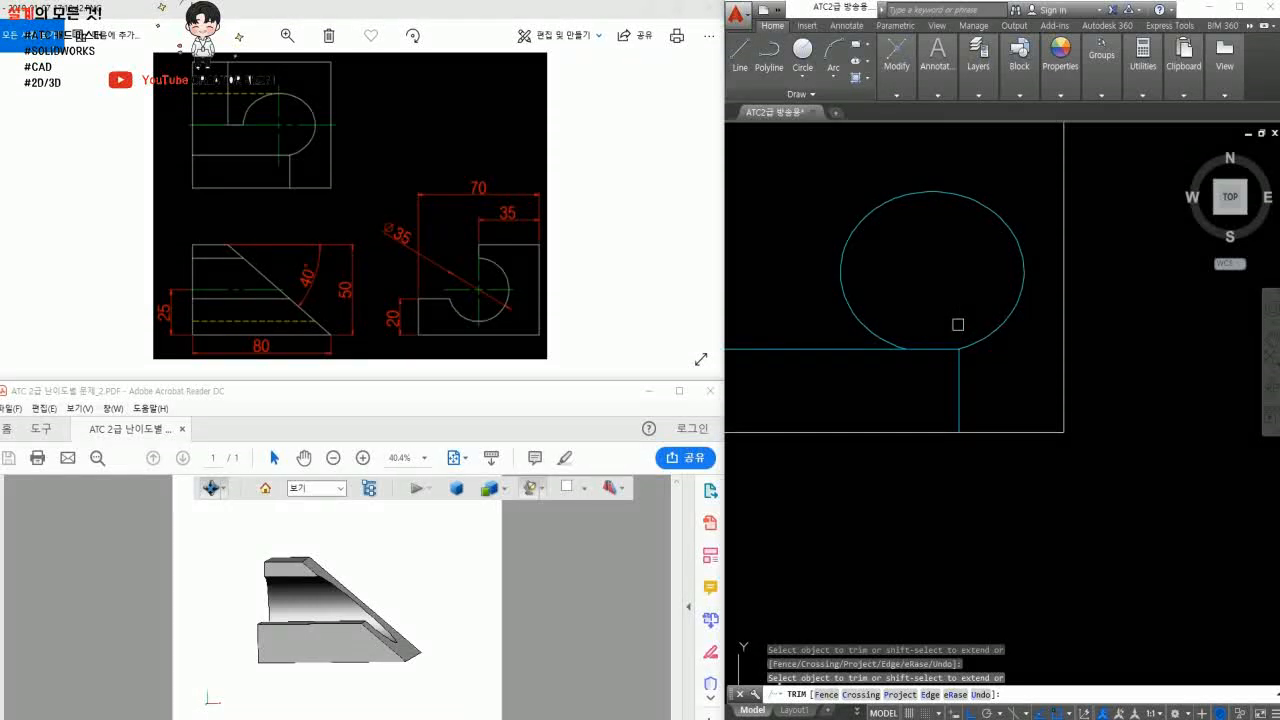
{"action": "scroll", "coordinate": [900, 350], "scroll_direction": "down", "scroll_amount": 4}
{"action": "key", "text": "Return"}
- Erase the leftover ledge projection lines outside the views
{"action": "left_click", "coordinate": [1118, 461]}
{"action": "left_click", "coordinate": [1063, 491]}
{"action": "type", "text": "e"}
{"action": "key", "text": "Return"}
- Project the slot's upper corner from the side view up to the diagonal and horizontally across the top view, checking the 3D model
{"action": "mouse_move", "coordinate": [908, 449]}
{"action": "middle_mouse_down"}
{"action": "mouse_move", "coordinate": [923, 480]}
{"action": "mouse_move", "coordinate": [913, 436]}
{"action": "middle_mouse_up"}
{"action": "left_click_drag", "start_coordinate": [422, 550], "coordinate": [420, 655]}
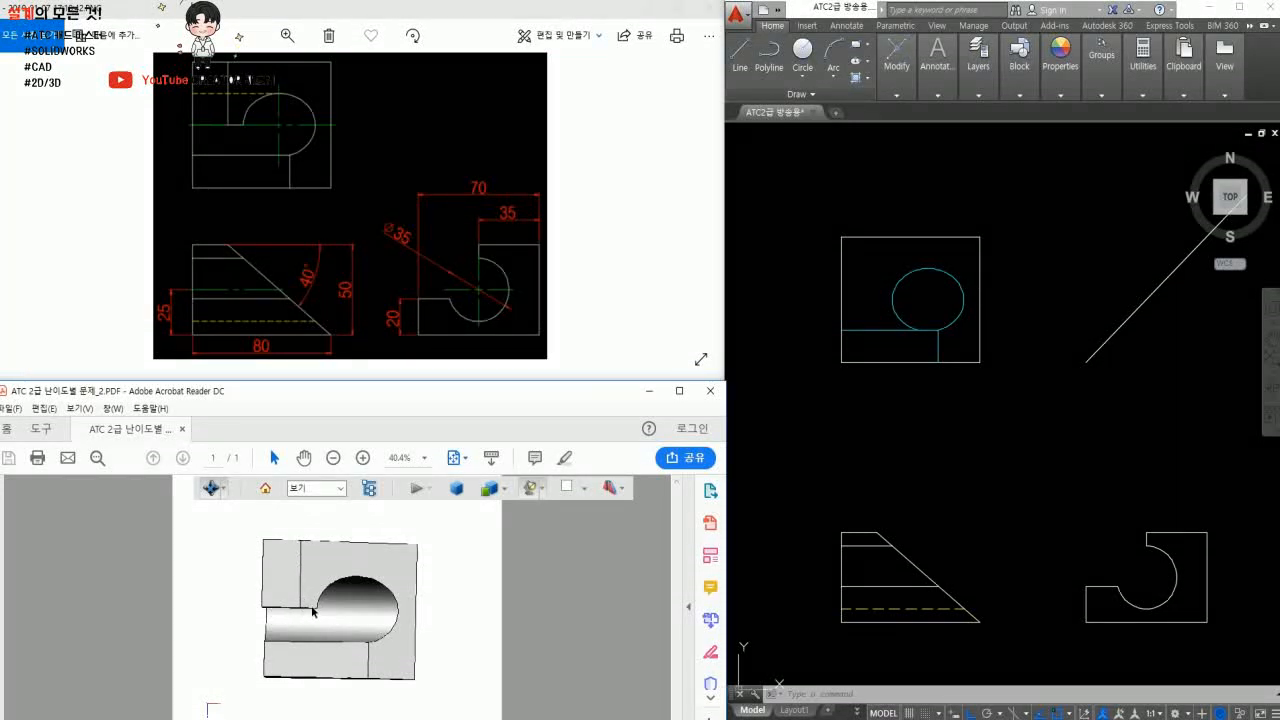
{"action": "left_click", "coordinate": [966, 509]}
{"action": "type", "text": "l"}
{"action": "key", "text": "Return"}
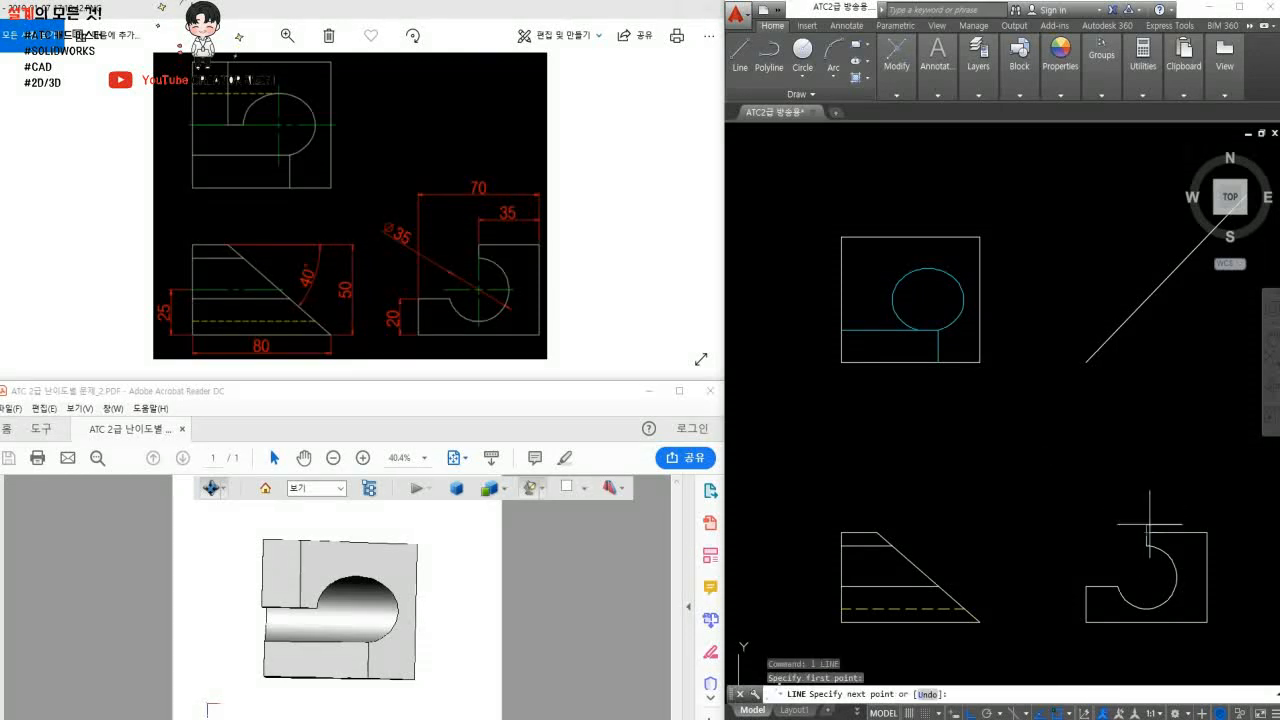
{"action": "left_click", "coordinate": [1146, 300]}
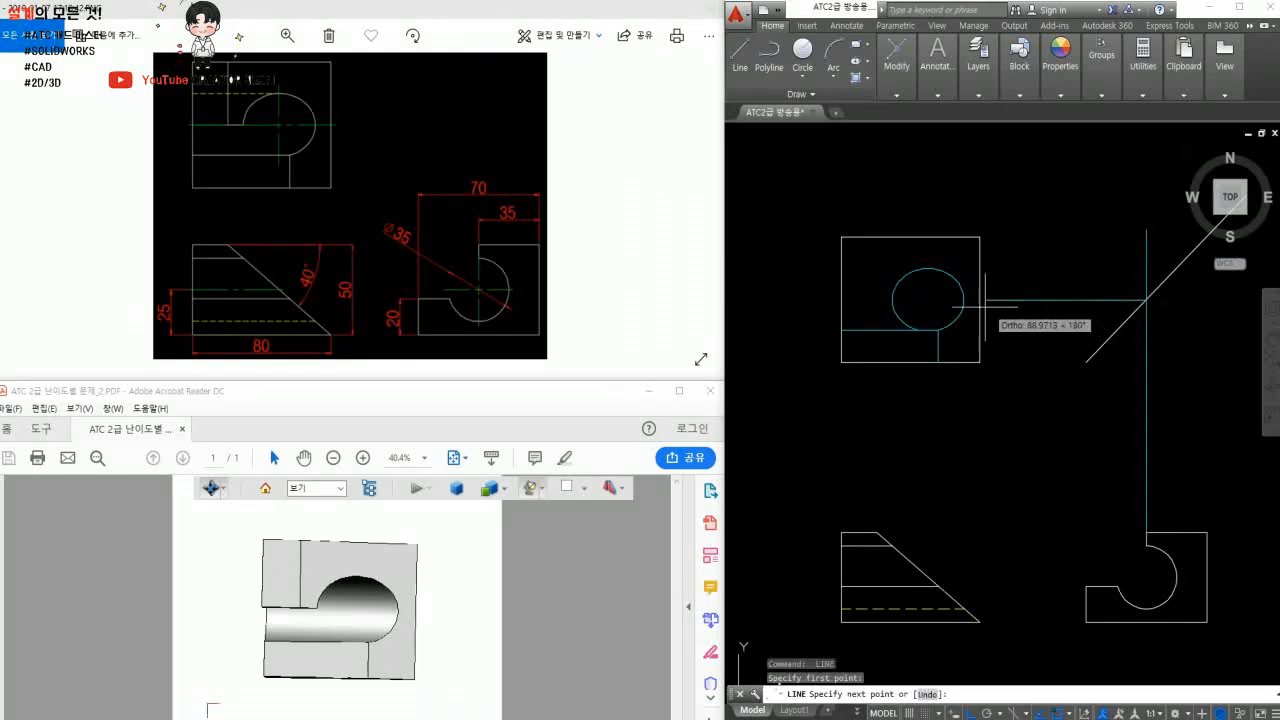
{"action": "left_click", "coordinate": [776, 300]}
{"action": "key", "text": "Return"}
- Trim the ellipse's lower arc inside the slot opening and the upper slot edge line beyond the ellipse and the top view outline
{"action": "type", "text": "tr"}
{"action": "key", "text": "Return"}
{"action": "key", "text": "Return"}
{"action": "left_click", "coordinate": [894, 315]}
{"action": "left_click", "coordinate": [921, 300]}
{"action": "left_click", "coordinate": [834, 300]}
{"action": "key", "text": "Return"}
- Erase the remaining horizontal and vertical pieces of the upper slot corner's projection lines
{"action": "left_click", "coordinate": [1046, 318]}
{"action": "left_click", "coordinate": [1023, 278]}
{"action": "left_click", "coordinate": [1160, 432]}
{"action": "left_click", "coordinate": [1112, 425]}
{"action": "type", "text": "e"}
{"action": "key", "text": "Return"}
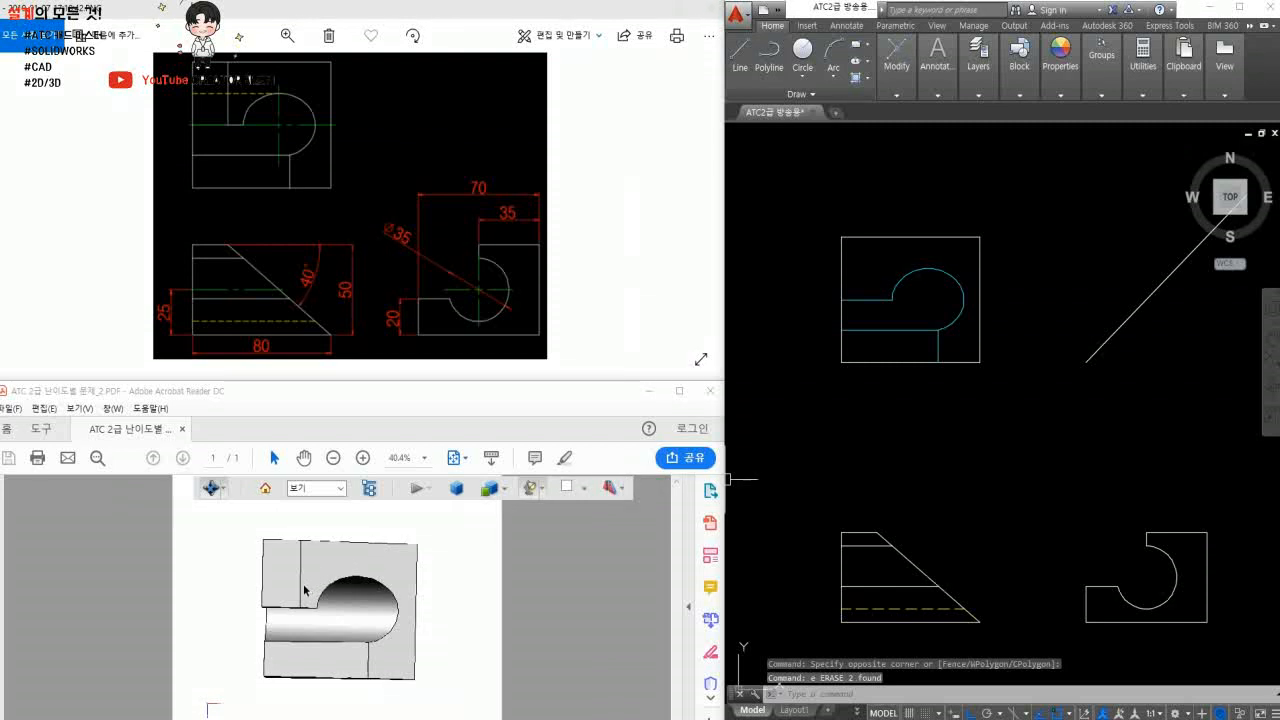
- Draw a vertical line from the upper corner of the front view's slanted edge to the far edge of the top view
{"action": "type", "text": "l"}
{"action": "key", "text": "Return"}
{"action": "left_click", "coordinate": [877, 532]}
{"action": "left_click", "coordinate": [877, 237]}
{"action": "key", "text": "Return"}
- Trim that vertical line so it only runs from the top view's far edge to the upper slot edge
{"action": "type", "text": "tr"}
{"action": "key", "text": "Return"}
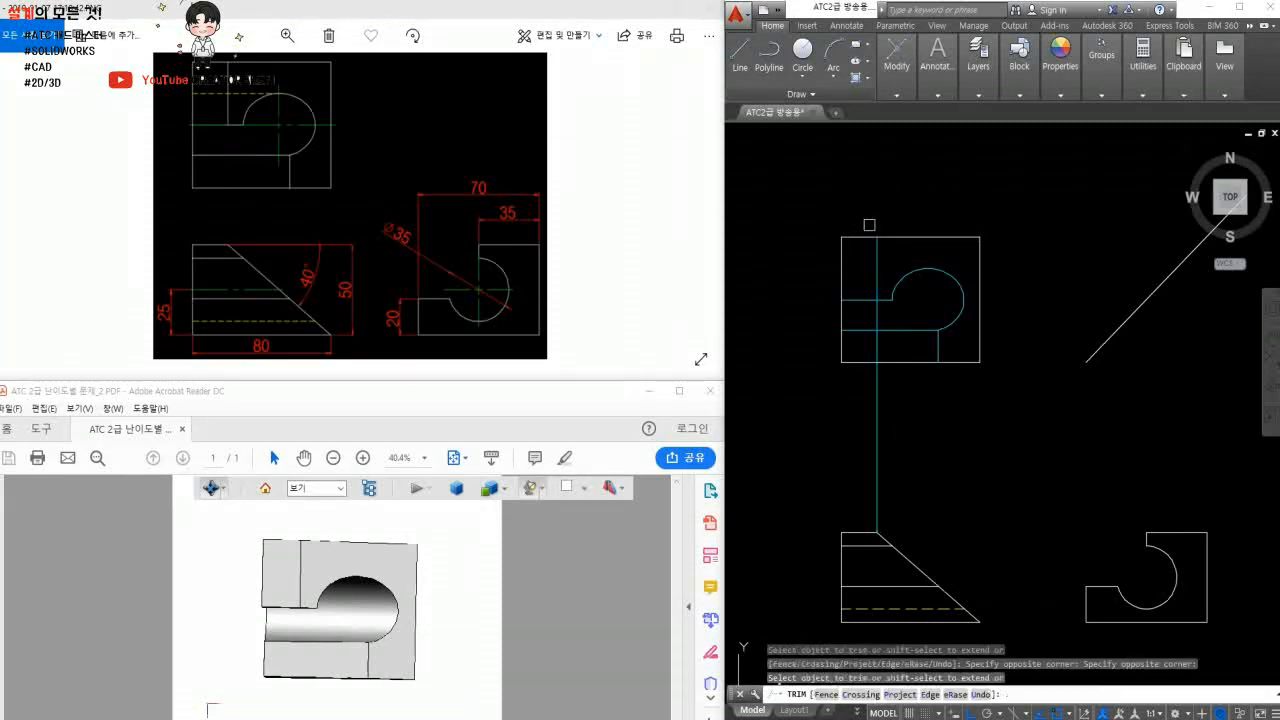
{"action": "left_click", "coordinate": [859, 302]}
{"action": "key", "text": "Return"}
{"action": "left_click", "coordinate": [877, 314]}
{"action": "key", "text": "Return"}
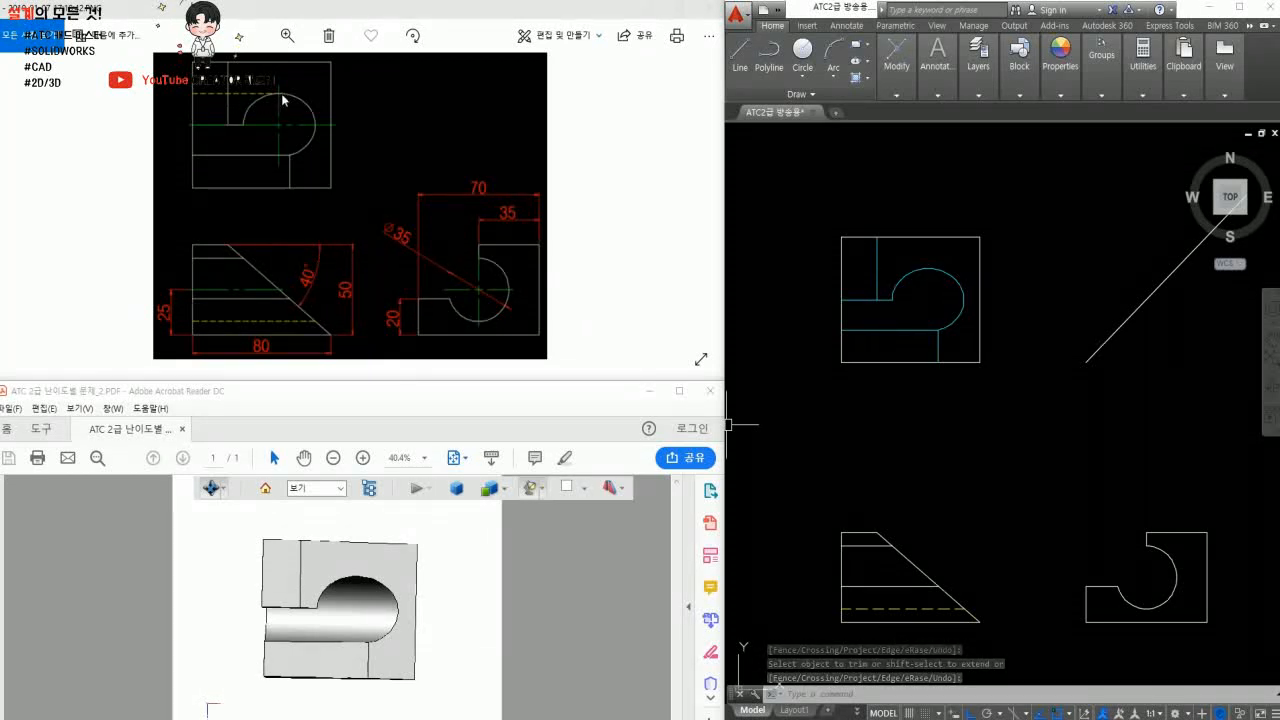
{"action": "left_click", "coordinate": [884, 181]}
{"action": "type", "text": "h"}
{"action": "key", "text": "Return"}
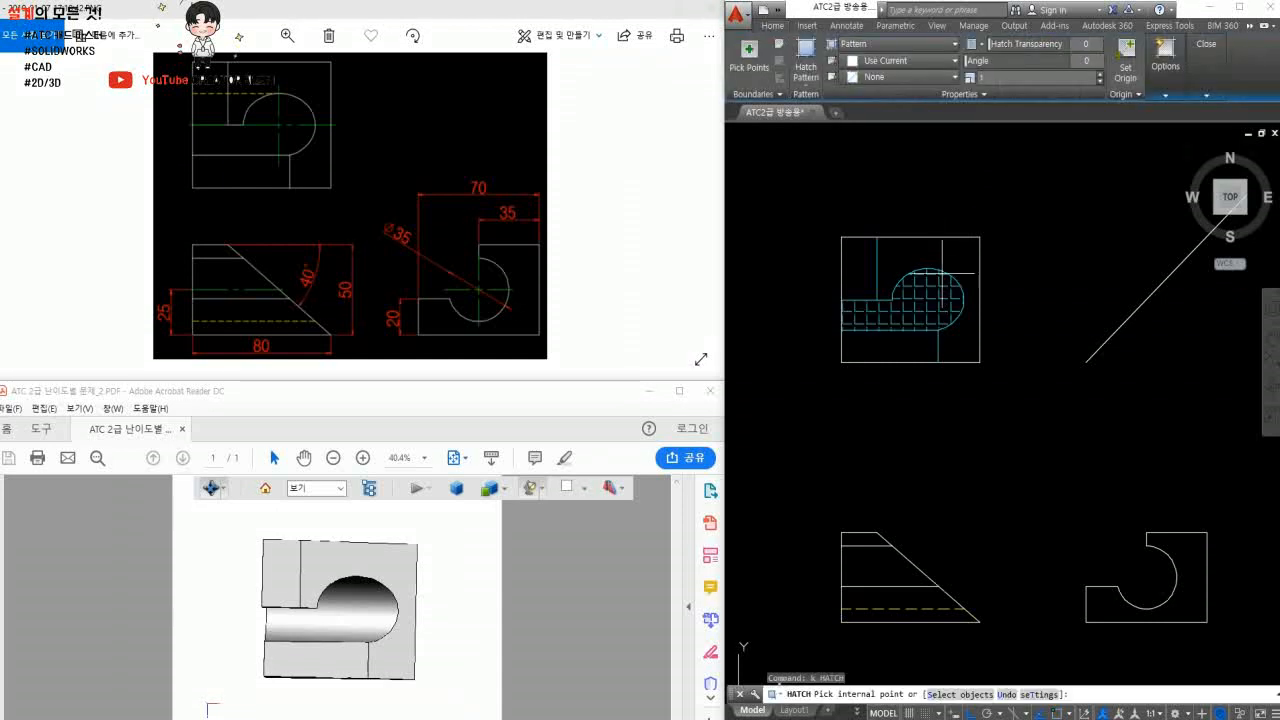
{"action": "key", "text": "Escape"}
- Draw a horizontal line from the ellipse's topmost point past the top view's outer edge and trim it to the outline
{"action": "type", "text": "l"}
{"action": "key", "text": "Return"}
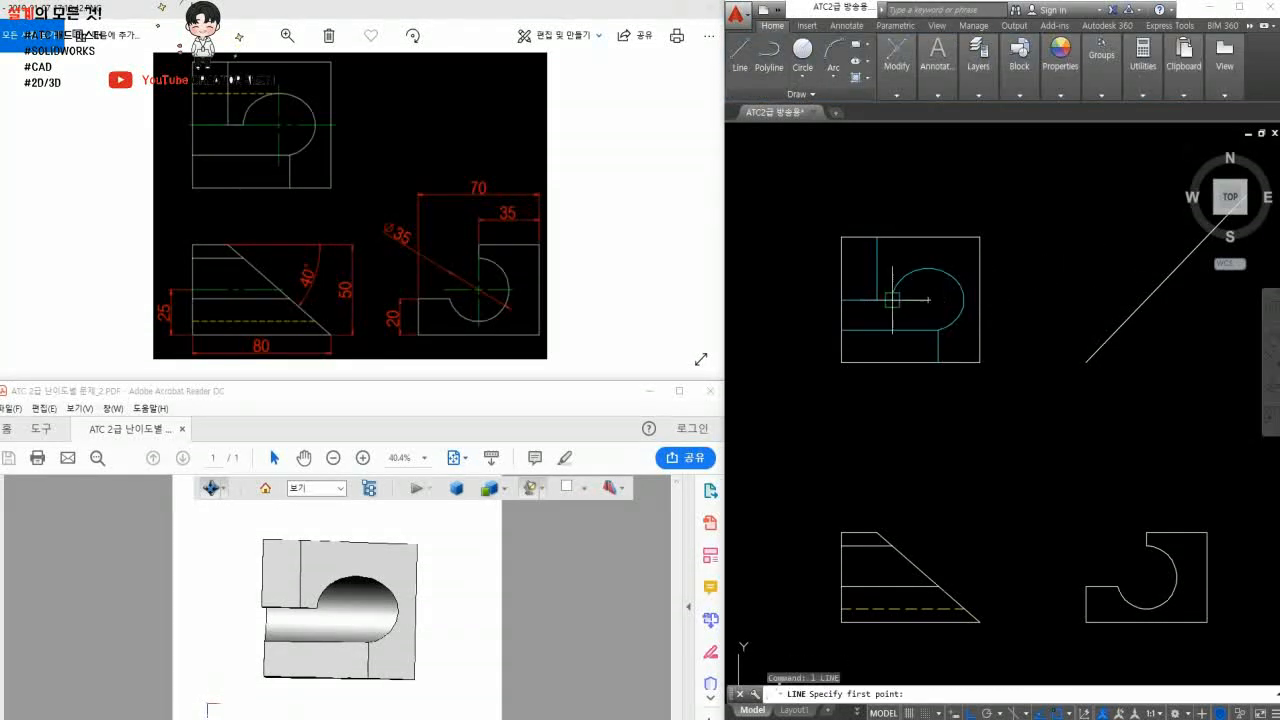
{"action": "left_click", "coordinate": [803, 277]}
{"action": "key", "text": "Return"}
{"action": "type", "text": "tr"}
{"action": "key", "text": "Return"}
{"action": "key", "text": "Return"}
{"action": "left_click", "coordinate": [830, 269]}
{"action": "key", "text": "Return"}
- Match the top view's slot edges to the white outline properties and the ellipse-top line to the front view's yellow dashed line
{"action": "type", "text": "ma"}
{"action": "key", "text": "Return"}
{"action": "left_click", "coordinate": [966, 362]}
{"action": "left_click", "coordinate": [1003, 430]}
{"action": "left_click", "coordinate": [855, 315]}
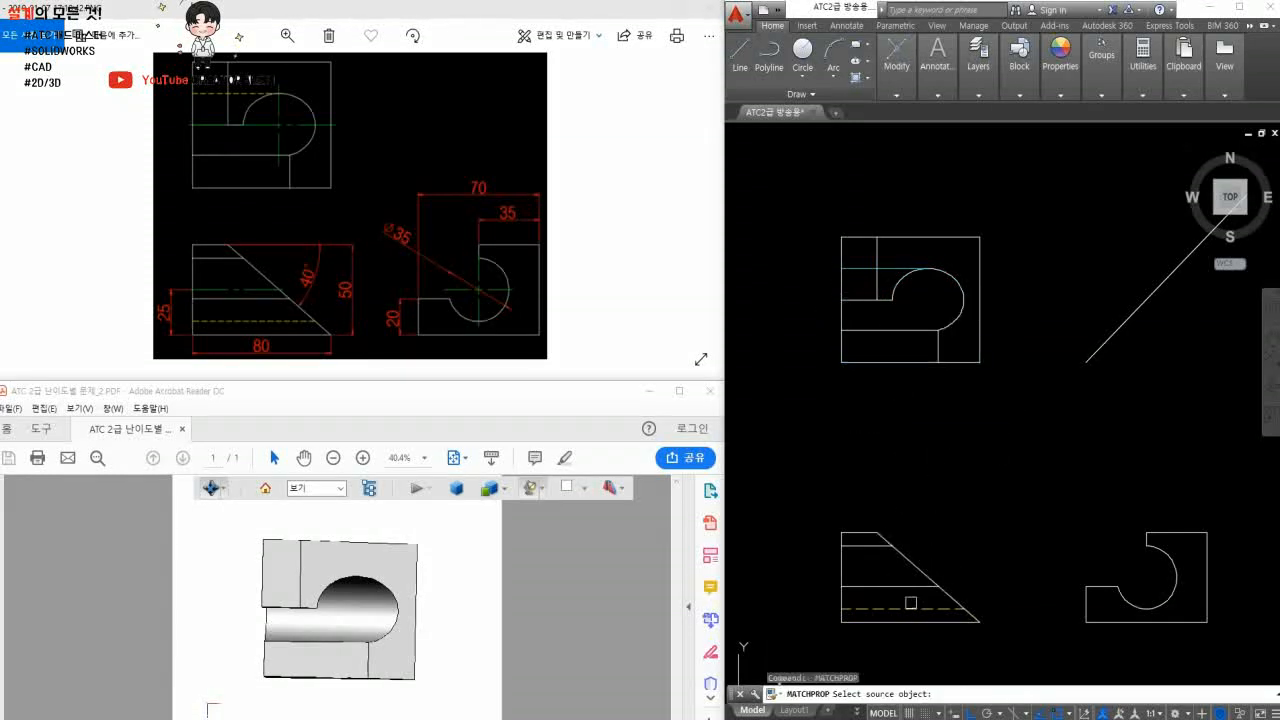
{"action": "key", "text": "Return"}
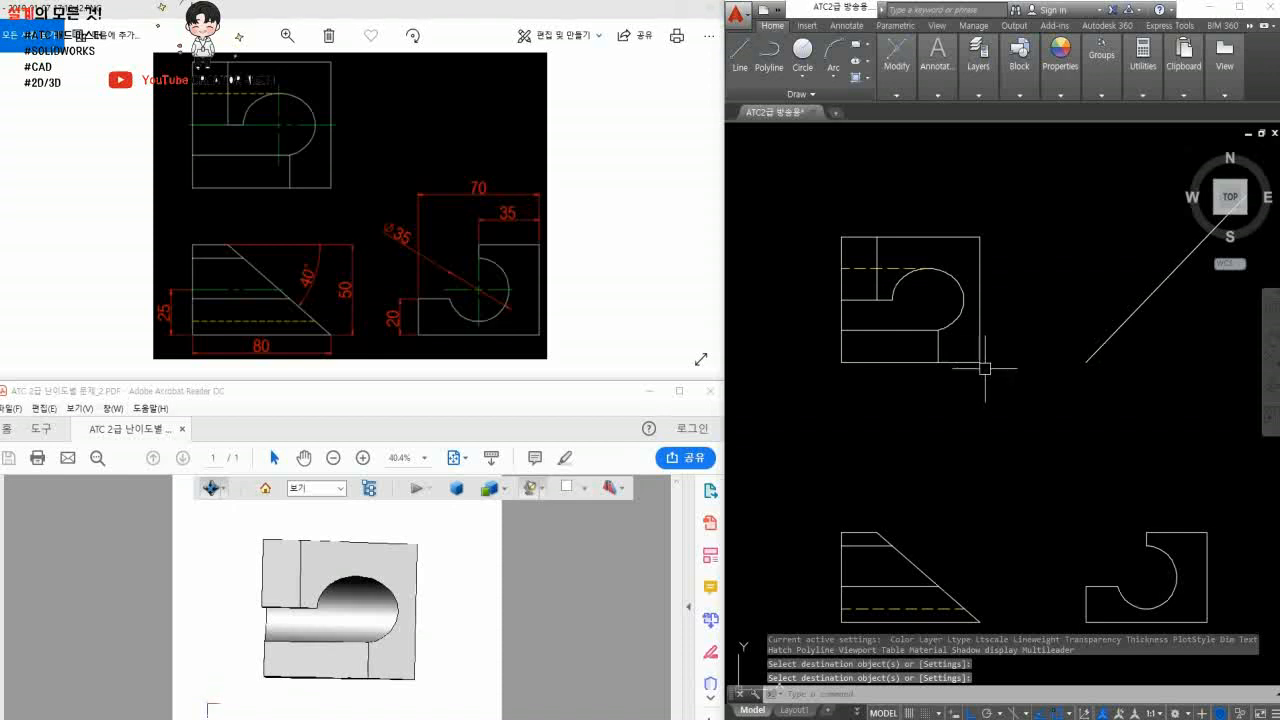
- Draw a horizontal line through the slot ellipse's centre to the top view's outer edge
{"action": "middle_click_drag", "start_coordinate": [985, 368], "coordinate": [979, 343]}
{"action": "type", "text": "l"}
{"action": "key", "text": "Return"}
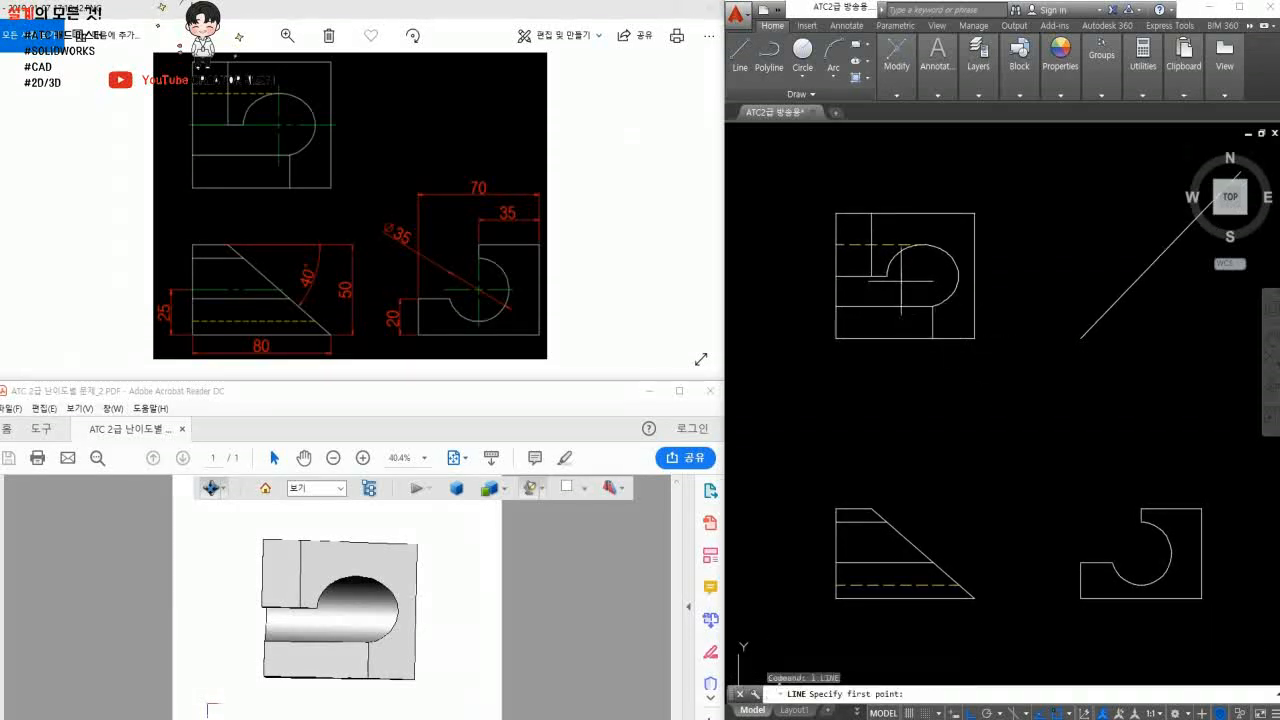
{"action": "left_click", "coordinate": [974, 276]}
{"action": "key", "text": "Return"}
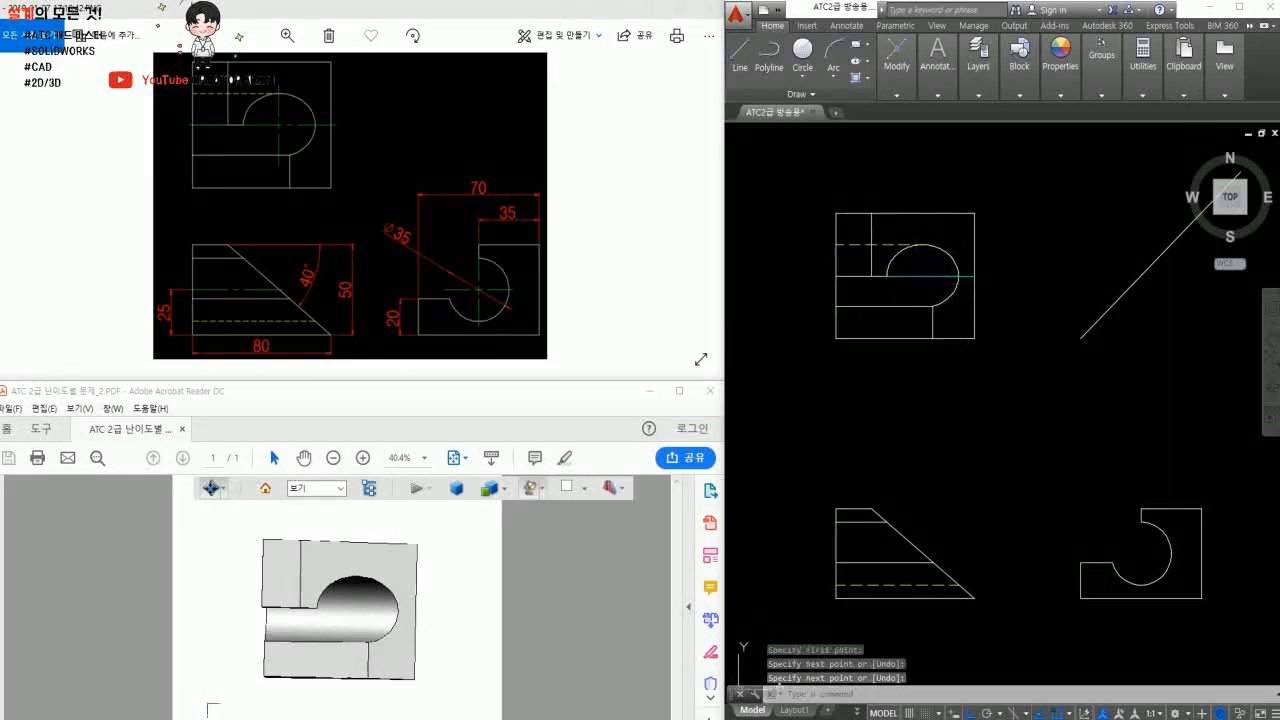
- Draw a vertical line through the top view's slot ellipse, from its topmost point down to the lower slot edge
{"action": "key", "text": "Return"}
{"action": "left_click", "coordinate": [922, 244]}
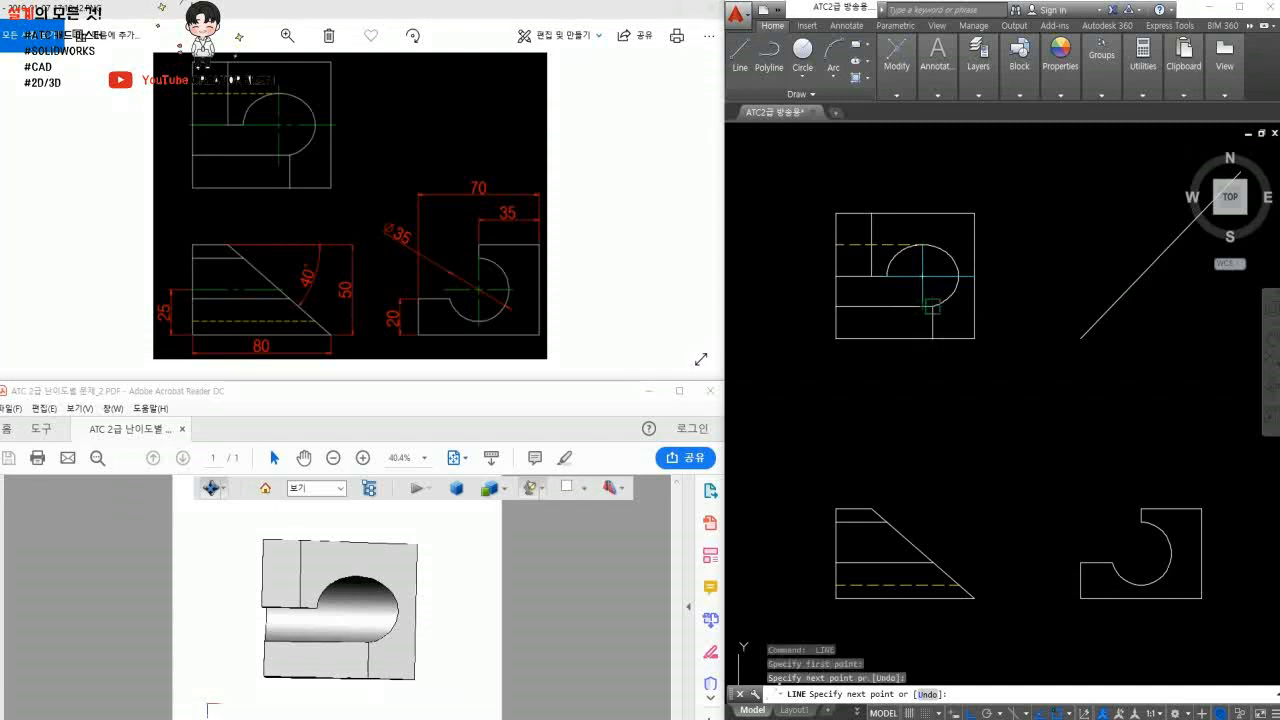
{"action": "type", "text": "3"}
{"action": "key", "text": "Return"}
{"action": "key", "text": "Return"}
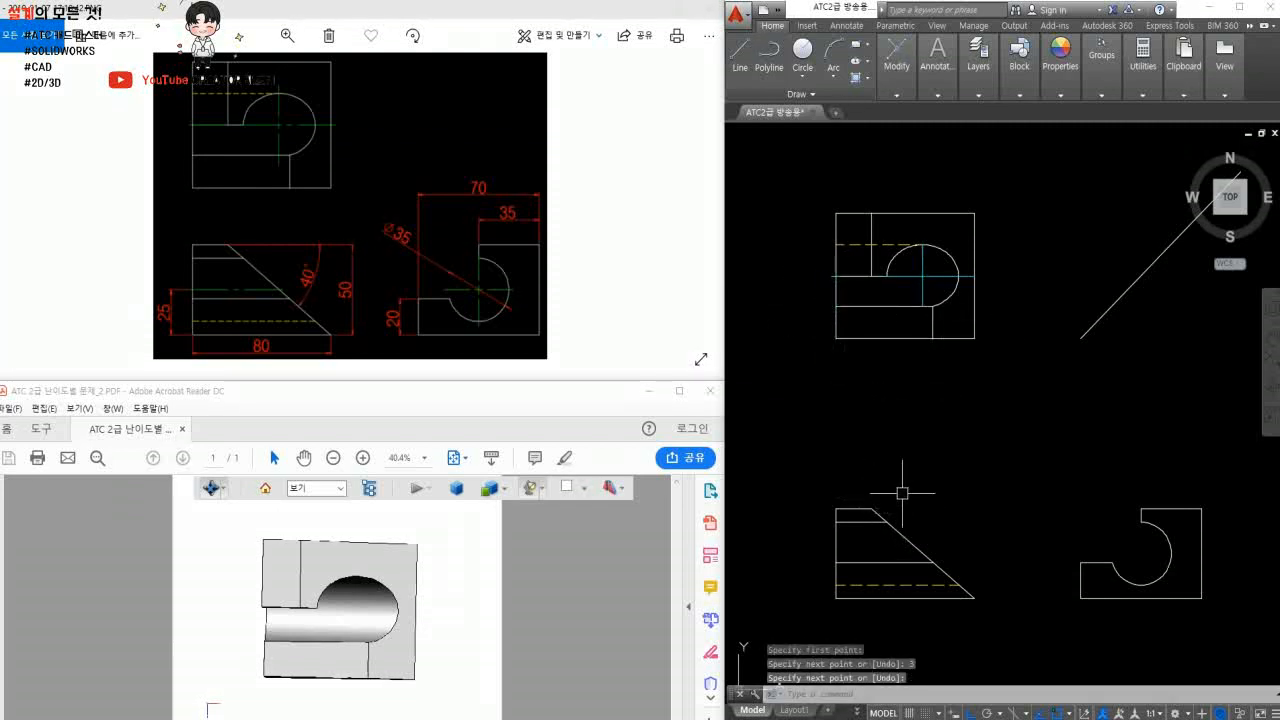
- Draw vertical and horizontal lines through the centre of the side view's slot arc
{"action": "middle_click_drag", "start_coordinate": [903, 493], "coordinate": [895, 428]}
{"action": "key", "text": "Return"}
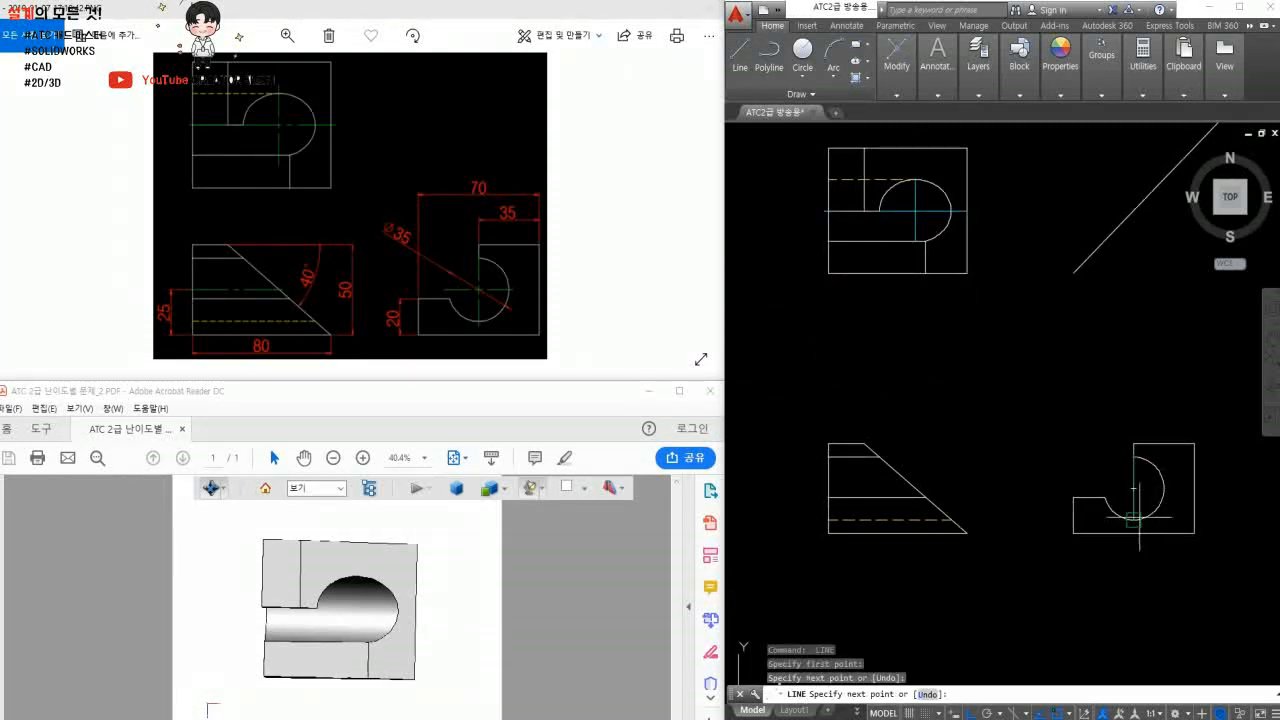
{"action": "left_click", "coordinate": [1102, 488]}
{"action": "key", "text": "Return"}
- Draw a horizontal line at the slot centre height across the front view and trim off its part beyond the outline
{"action": "key", "text": "Return"}
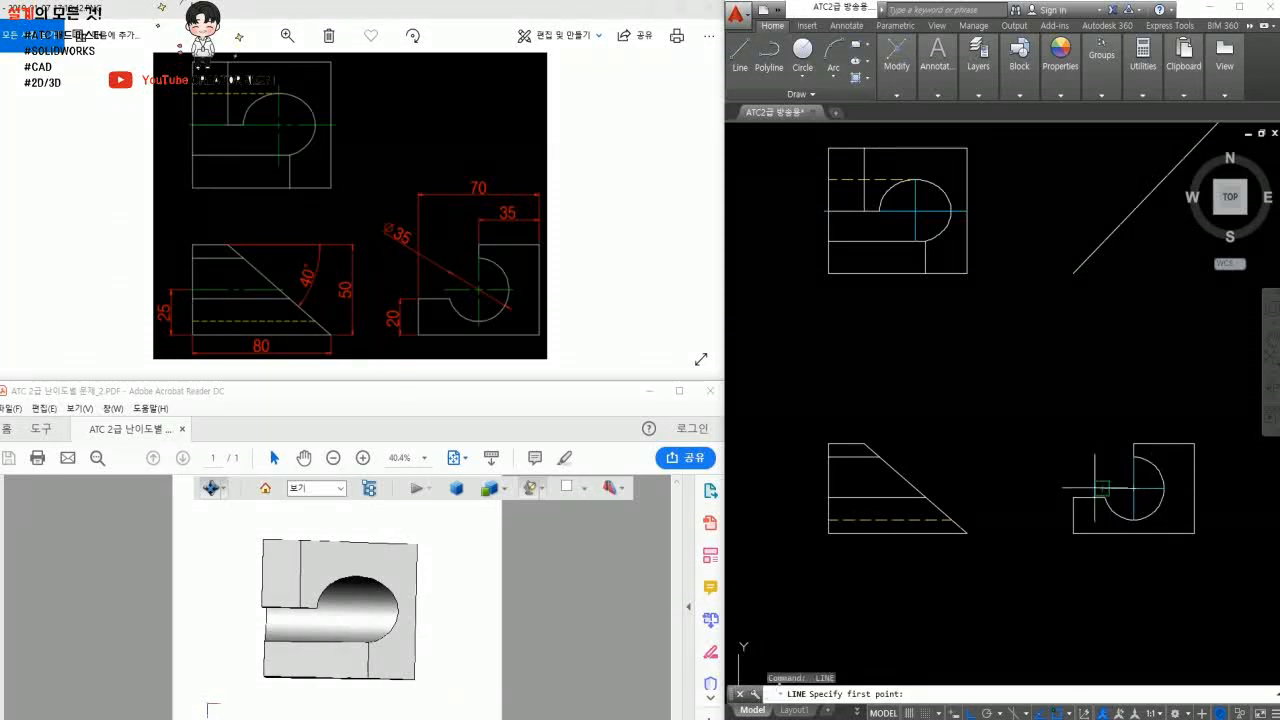
{"action": "left_click", "coordinate": [924, 488]}
{"action": "type", "text": "tr"}
{"action": "key", "text": "Return"}
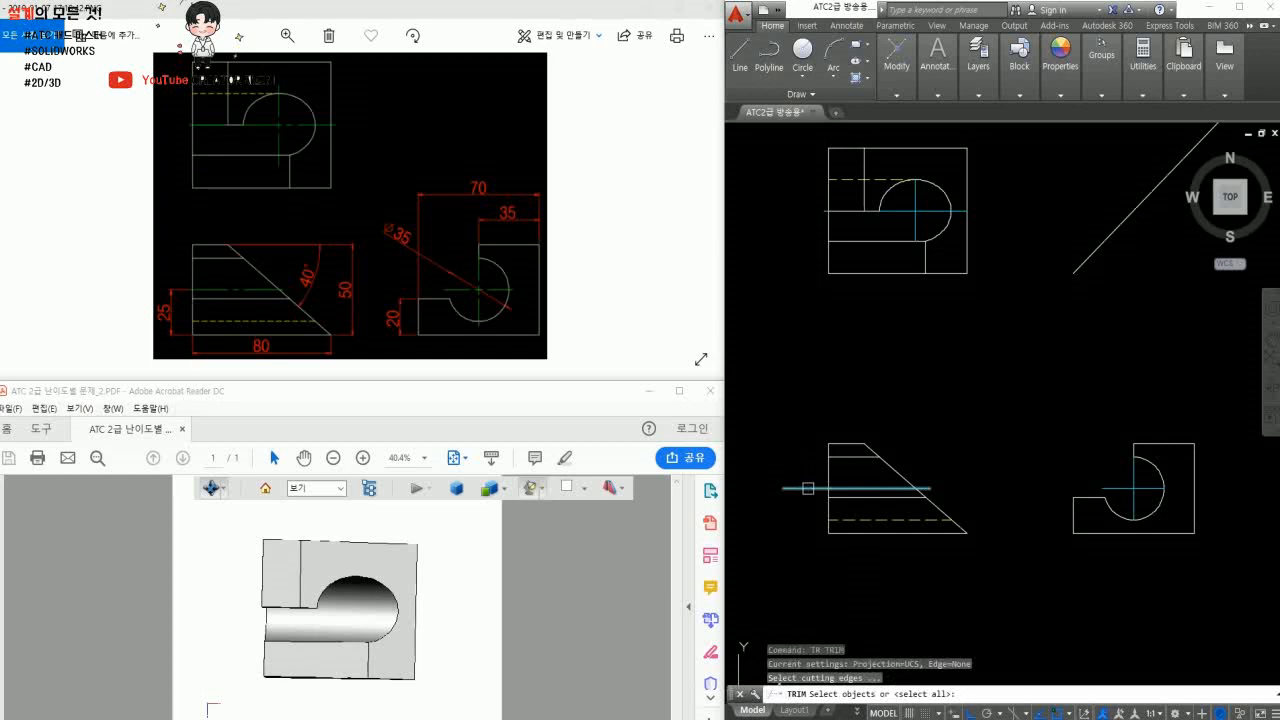
{"action": "key", "text": "Escape"}
- Lengthen the ends of the centre lines in all three views by a delta of 3
{"action": "type", "text": "len"}
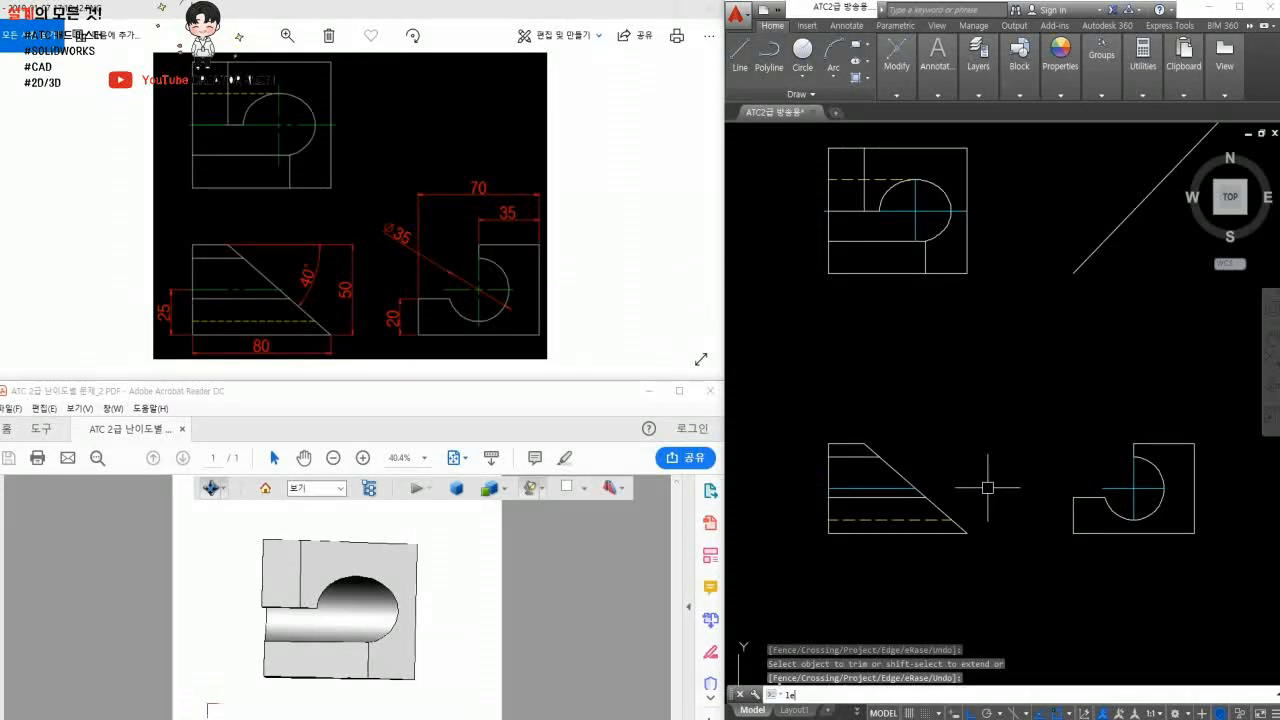
{"action": "key", "text": "Return"}
{"action": "type", "text": "de"}
{"action": "key", "text": "Return"}
{"action": "type", "text": "3"}
{"action": "key", "text": "Return"}
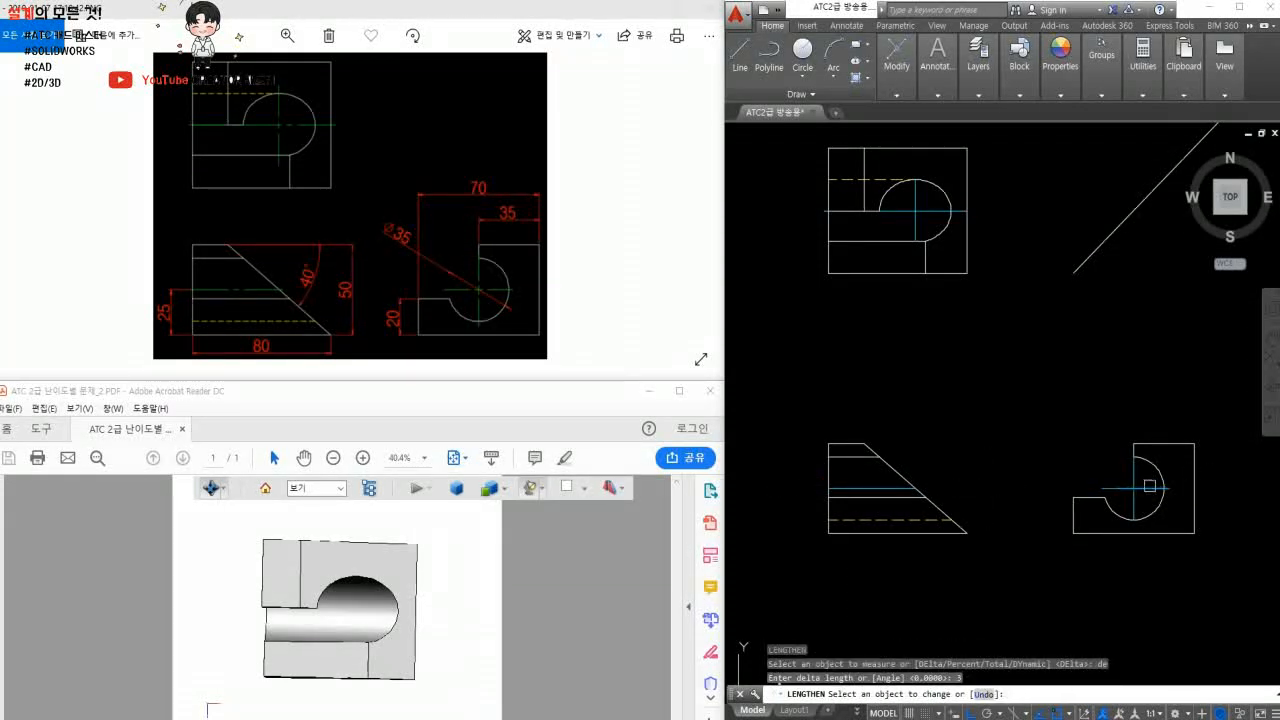
{"action": "left_click", "coordinate": [1149, 486]}
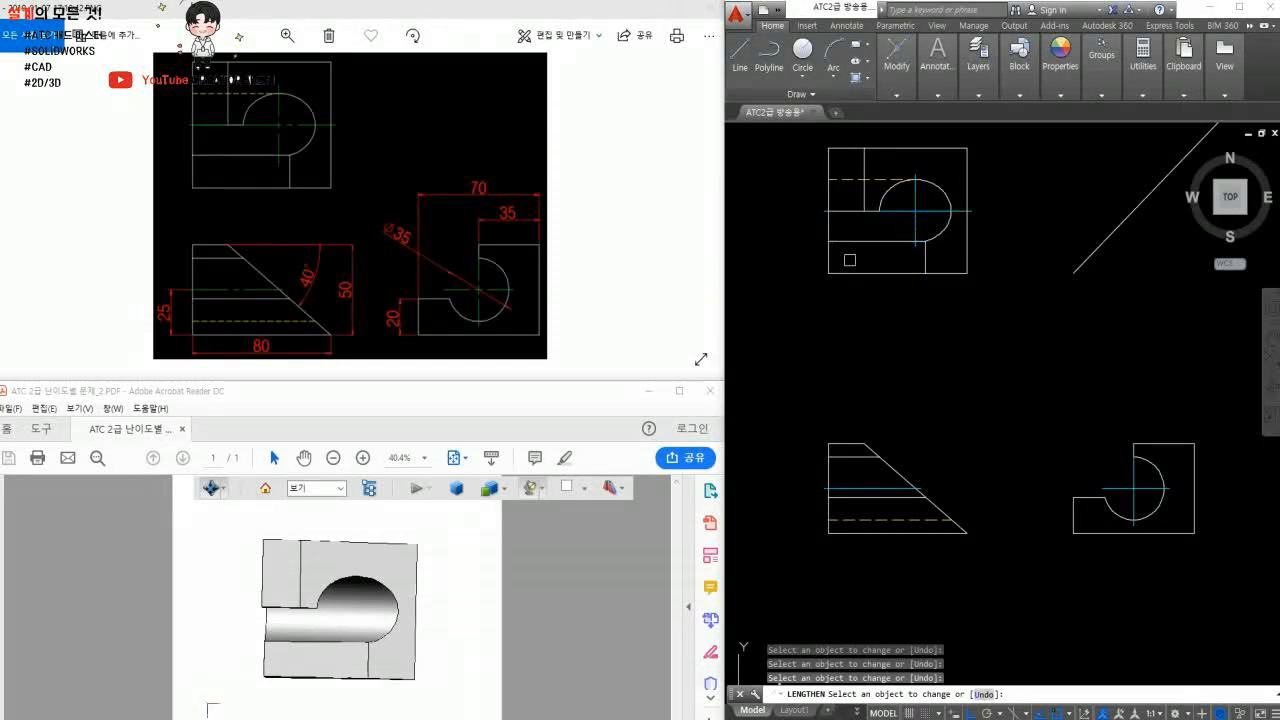
{"action": "key", "text": "space"}
- Assign the centre lines of the top, front and side views to the Center layer
{"action": "left_click", "coordinate": [930, 205]}
{"action": "left_click", "coordinate": [898, 218]}
{"action": "left_click", "coordinate": [786, 203]}
{"action": "left_click", "coordinate": [833, 234]}
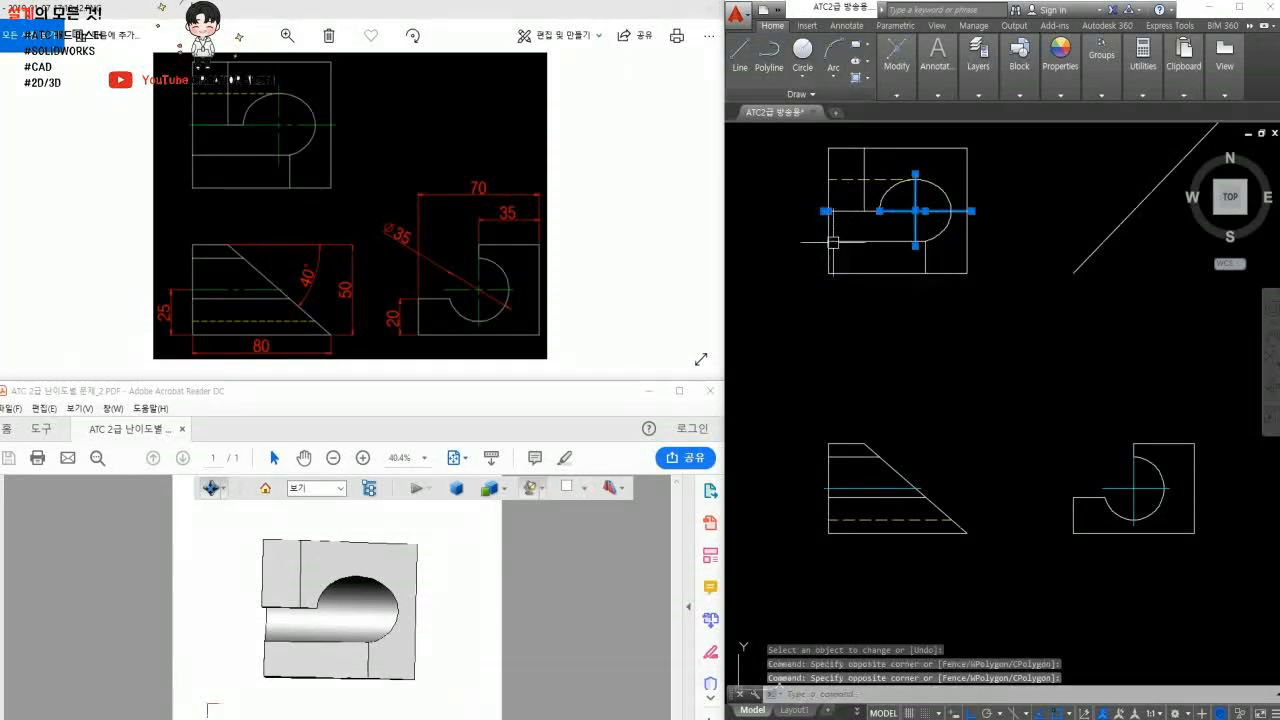
{"action": "left_click", "coordinate": [872, 488]}
{"action": "left_click", "coordinate": [1145, 499]}
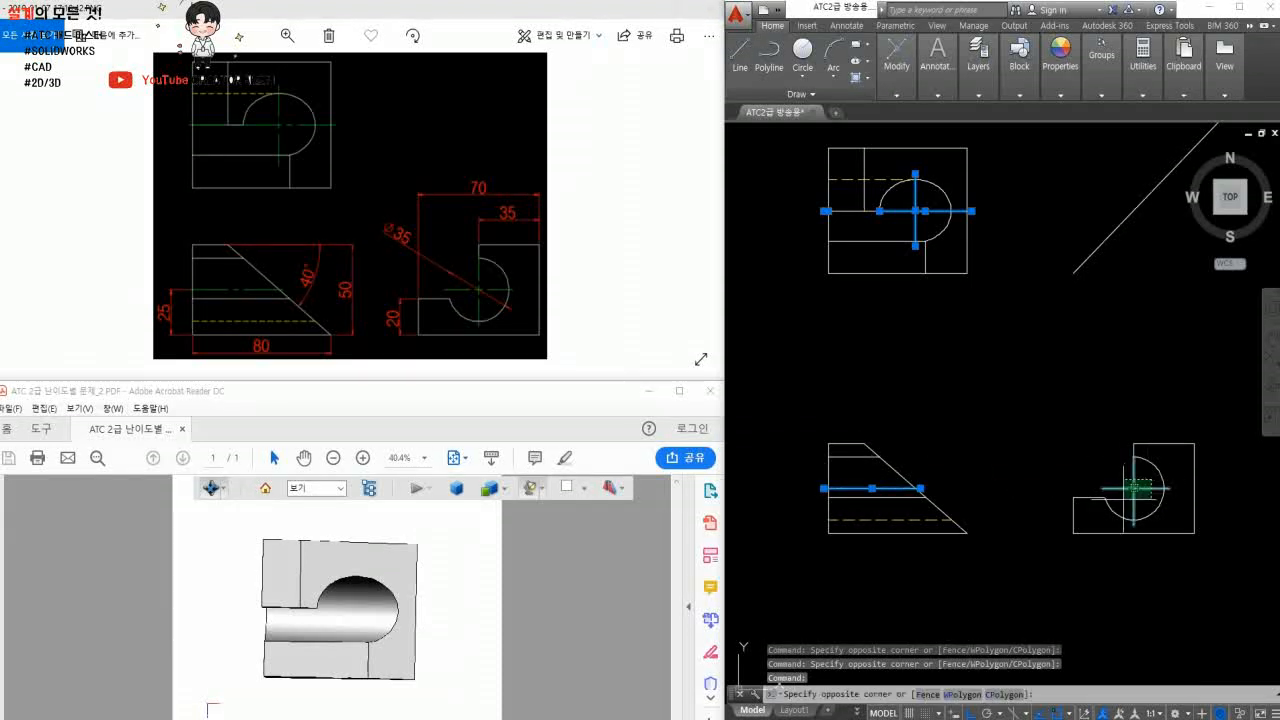
{"action": "left_click", "coordinate": [1122, 477]}
{"action": "mouse_move", "coordinate": [1012, 100]}
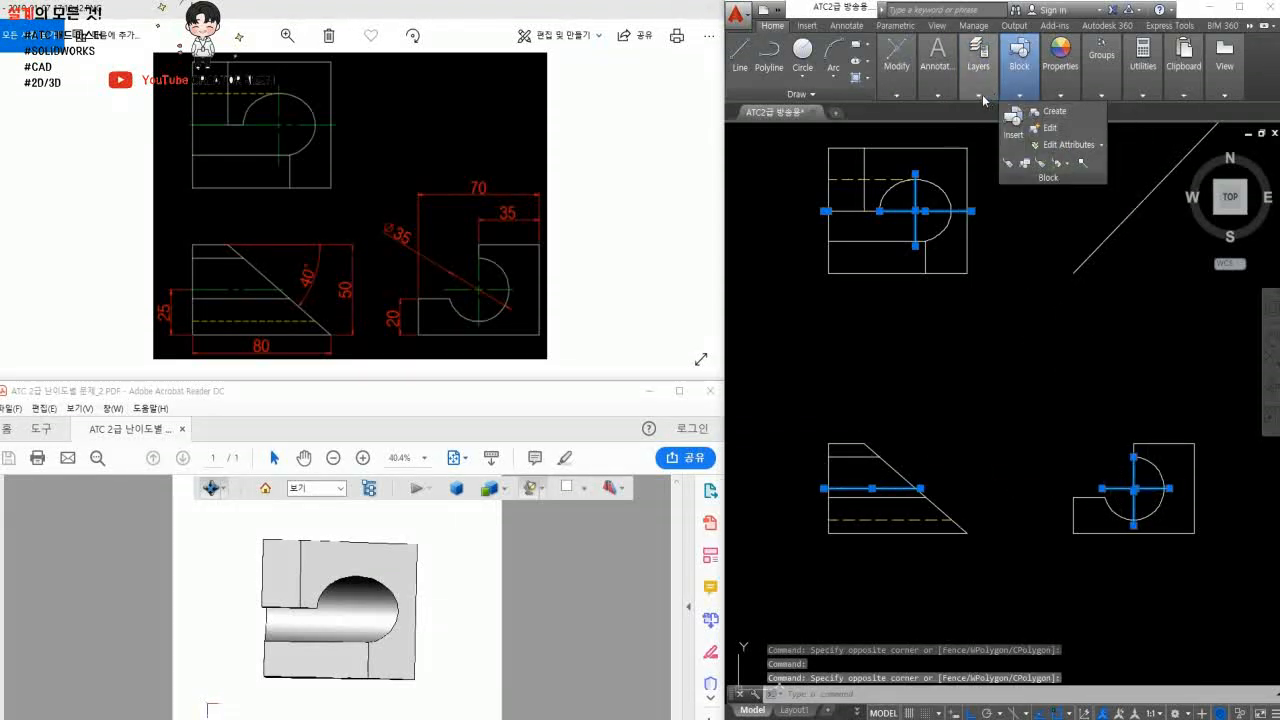
{"action": "mouse_move", "coordinate": [978, 75]}
{"action": "left_click", "coordinate": [1068, 111]}
{"action": "left_click", "coordinate": [1071, 146]}
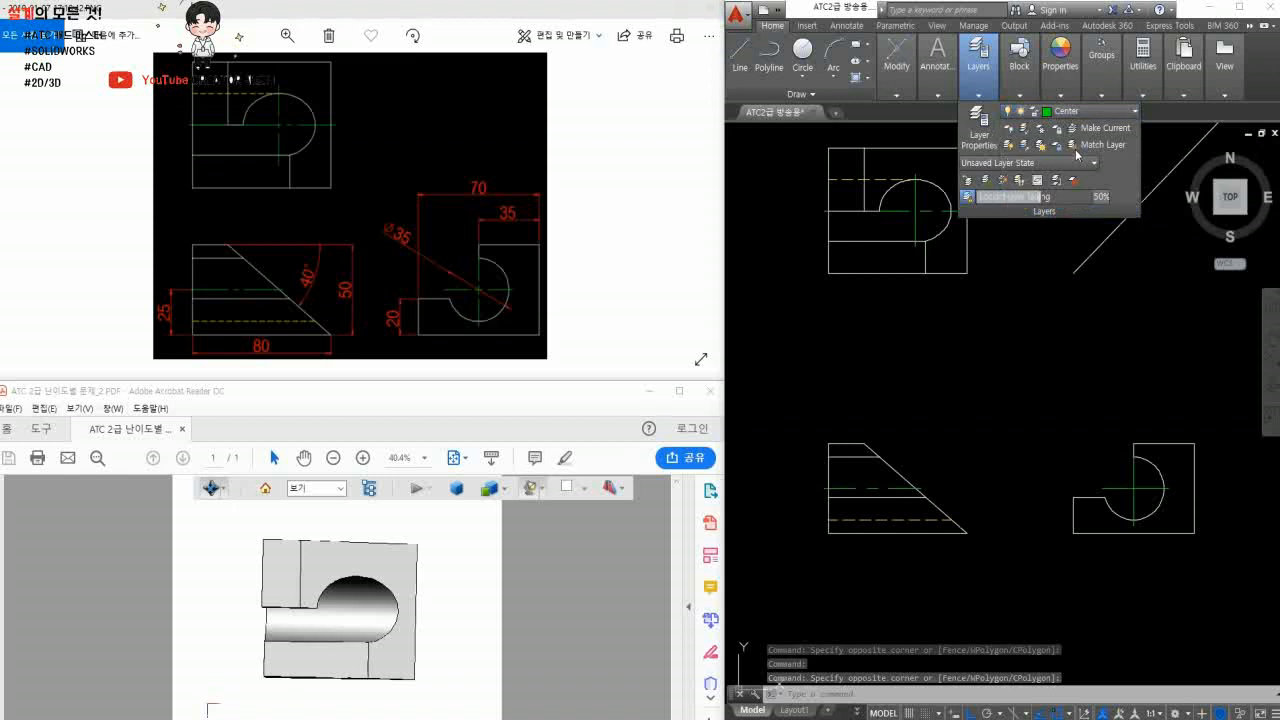
{"action": "key", "text": "space"}
{"action": "key", "text": "space"}
{"action": "mouse_move", "coordinate": [986, 308]}
{"action": "middle_mouse_down"}
{"action": "mouse_move", "coordinate": [996, 348]}
{"action": "mouse_move", "coordinate": [991, 301]}
{"action": "middle_mouse_up"}
{"action": "type", "text": "dll"}
{"action": "key", "text": "Return"}
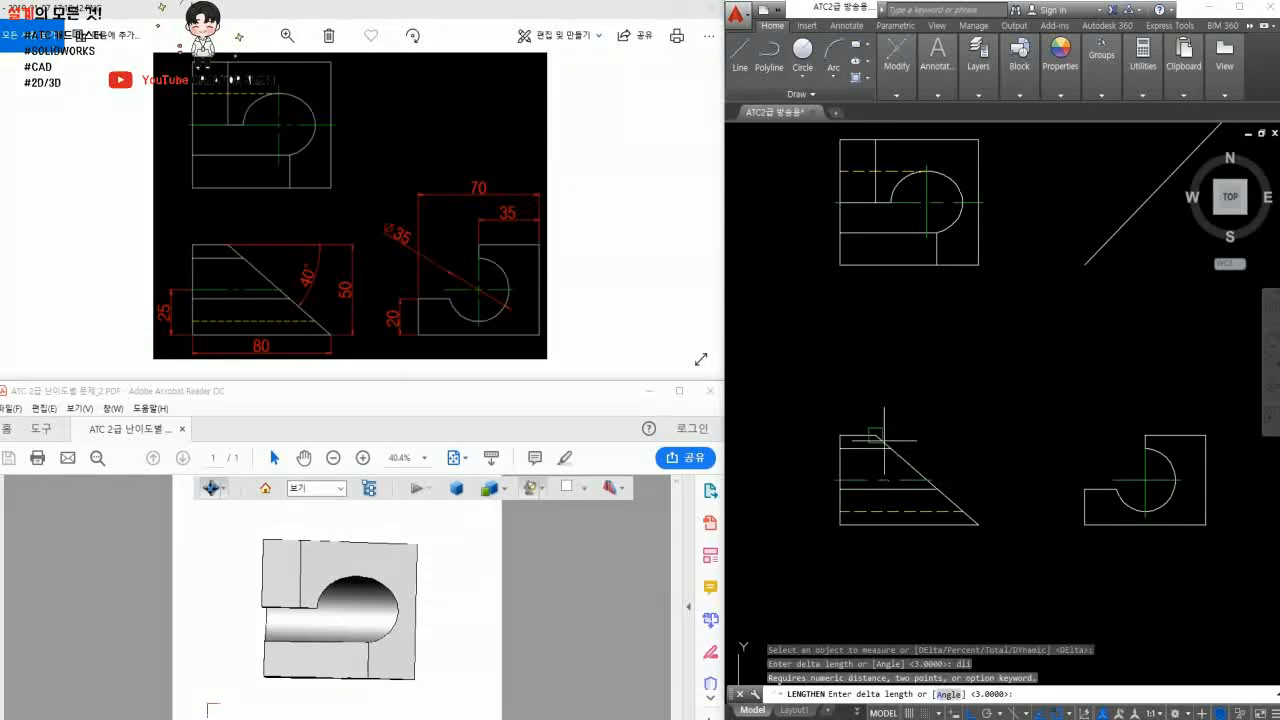
{"action": "key", "text": "Return"}
- Make Dim the current layer
{"action": "left_click", "coordinate": [978, 94]}
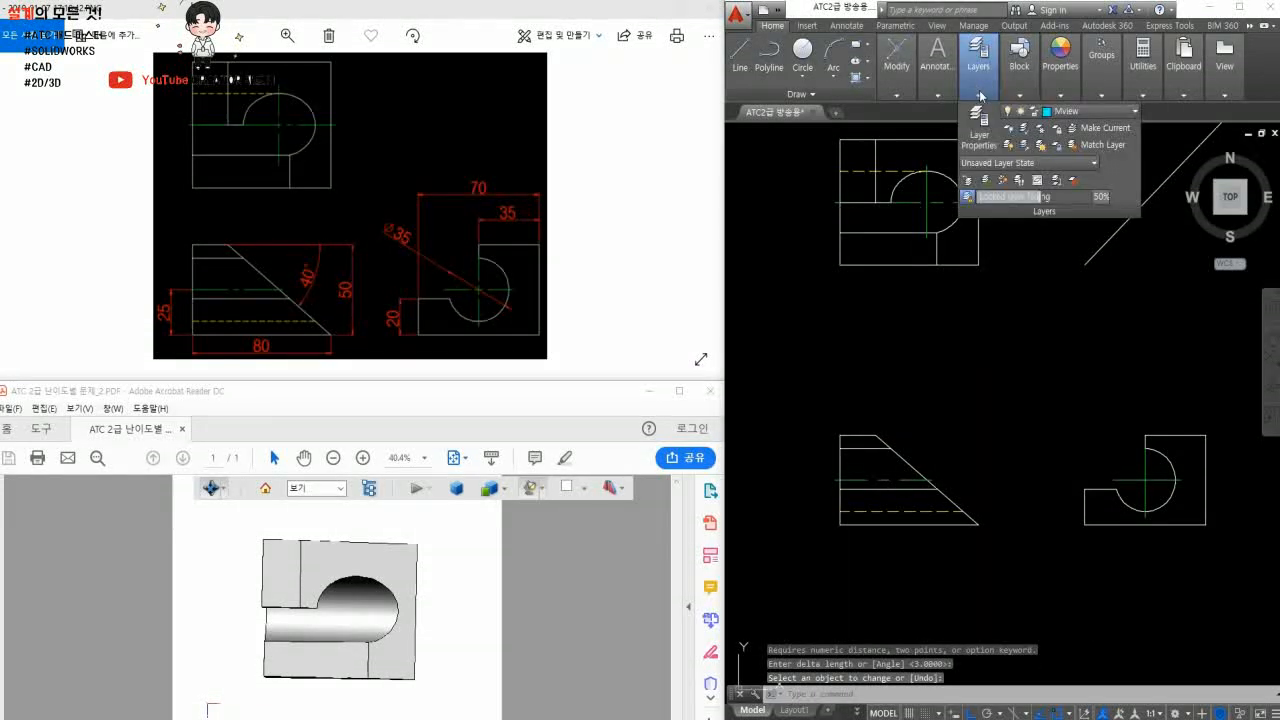
{"action": "left_click", "coordinate": [1045, 111]}
{"action": "left_click", "coordinate": [1065, 160]}
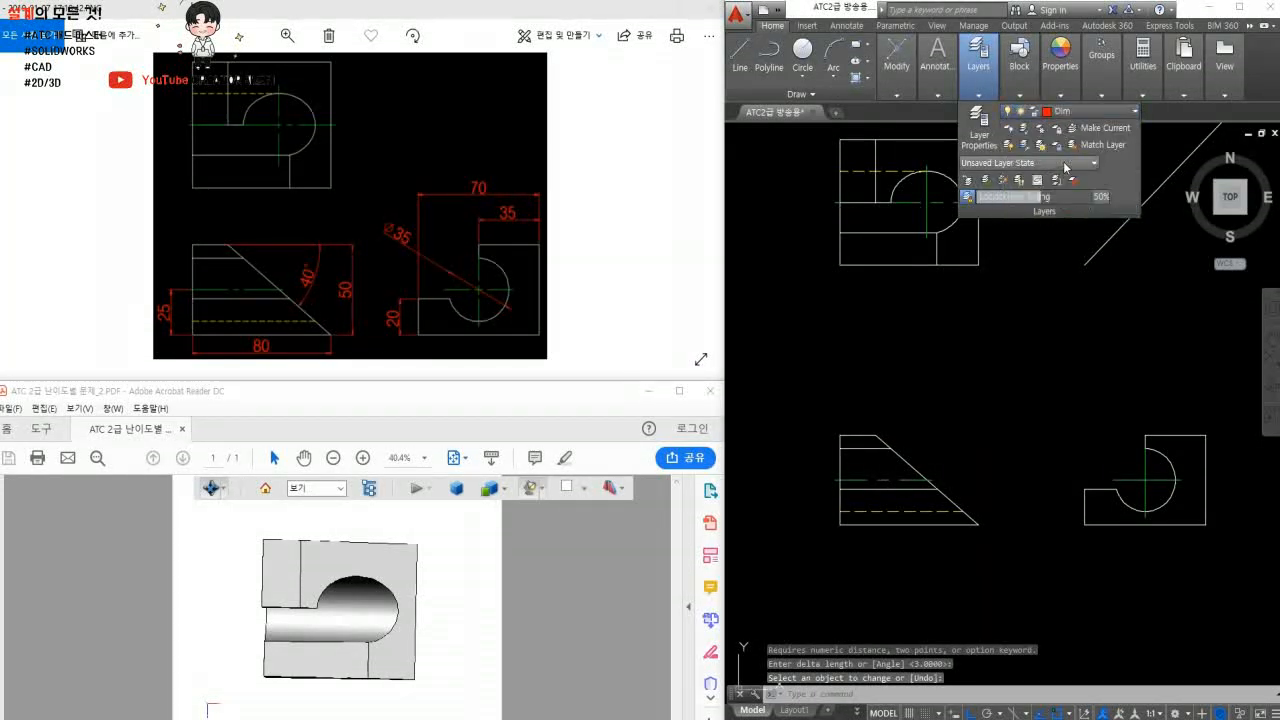
{"action": "left_click", "coordinate": [996, 442]}
- Add a linear dimension for the front view's overall height, placed outside the sloped side
{"action": "type", "text": "dl"}
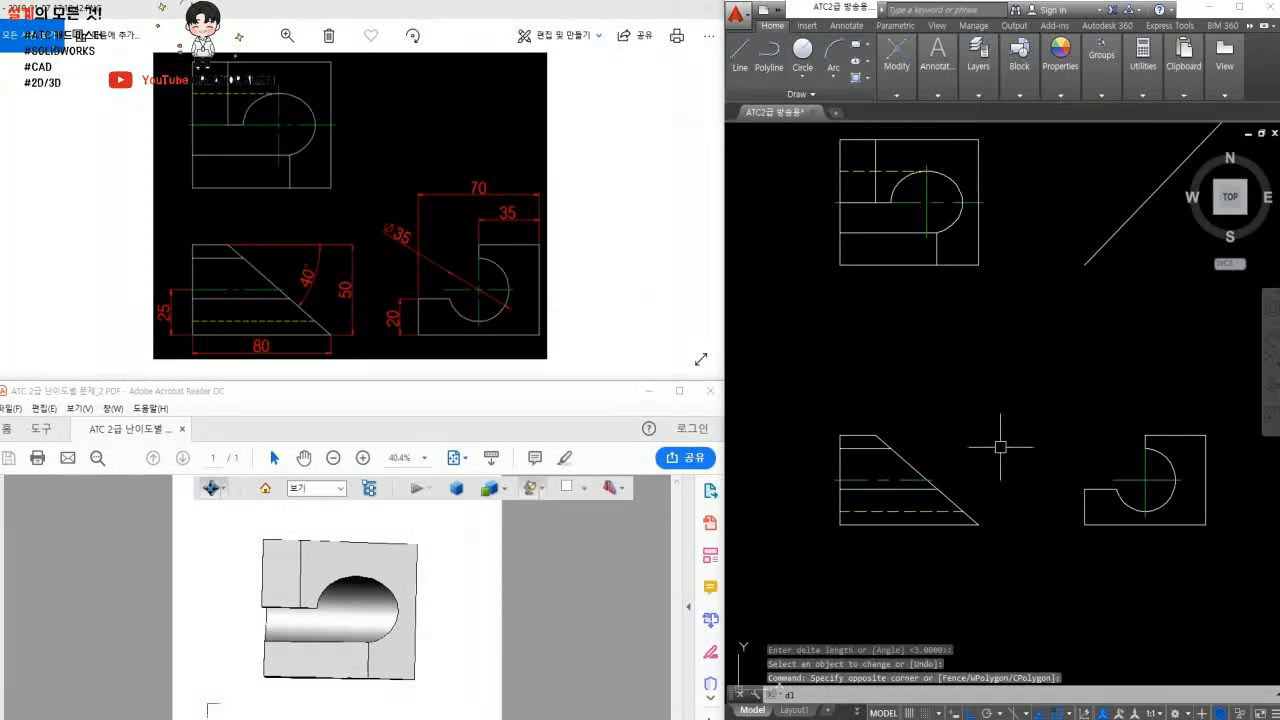
{"action": "type", "text": "i"}
{"action": "key", "text": "Return"}
{"action": "left_click", "coordinate": [876, 436]}
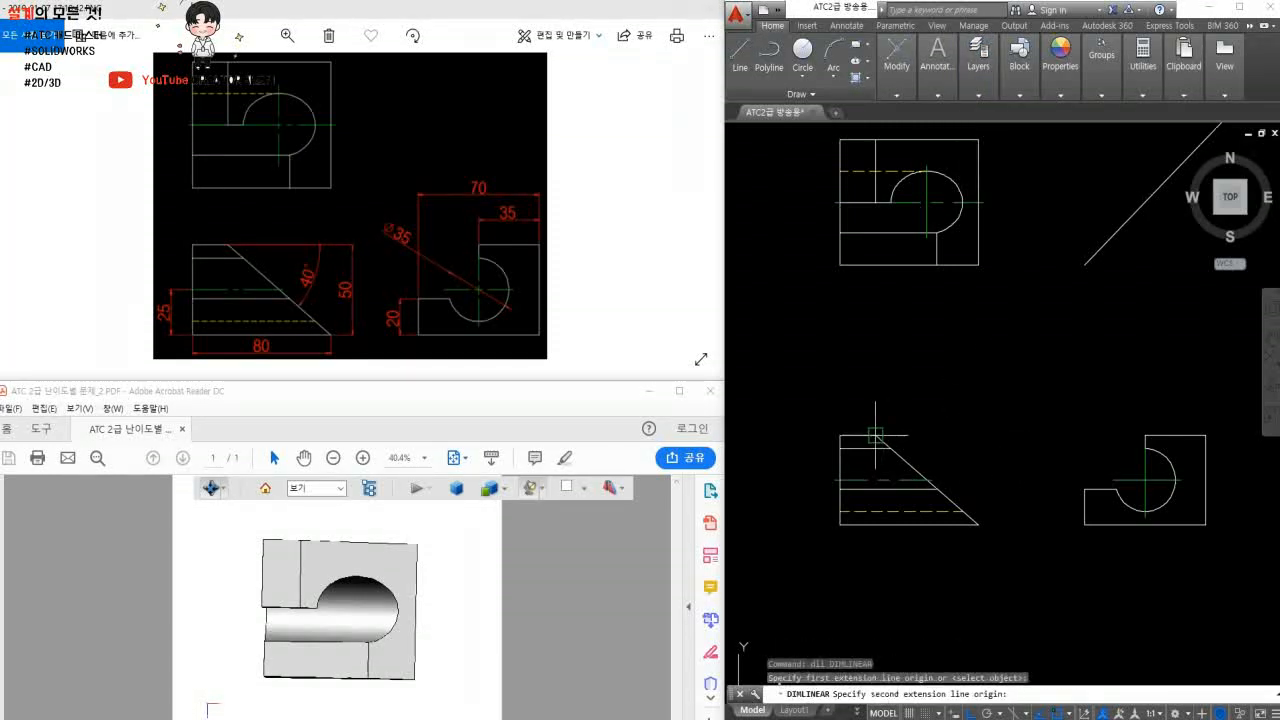
{"action": "left_click", "coordinate": [978, 524]}
{"action": "left_click", "coordinate": [1000, 491]}
{"action": "scroll", "coordinate": [870, 500], "scroll_direction": "up", "scroll_amount": 2}
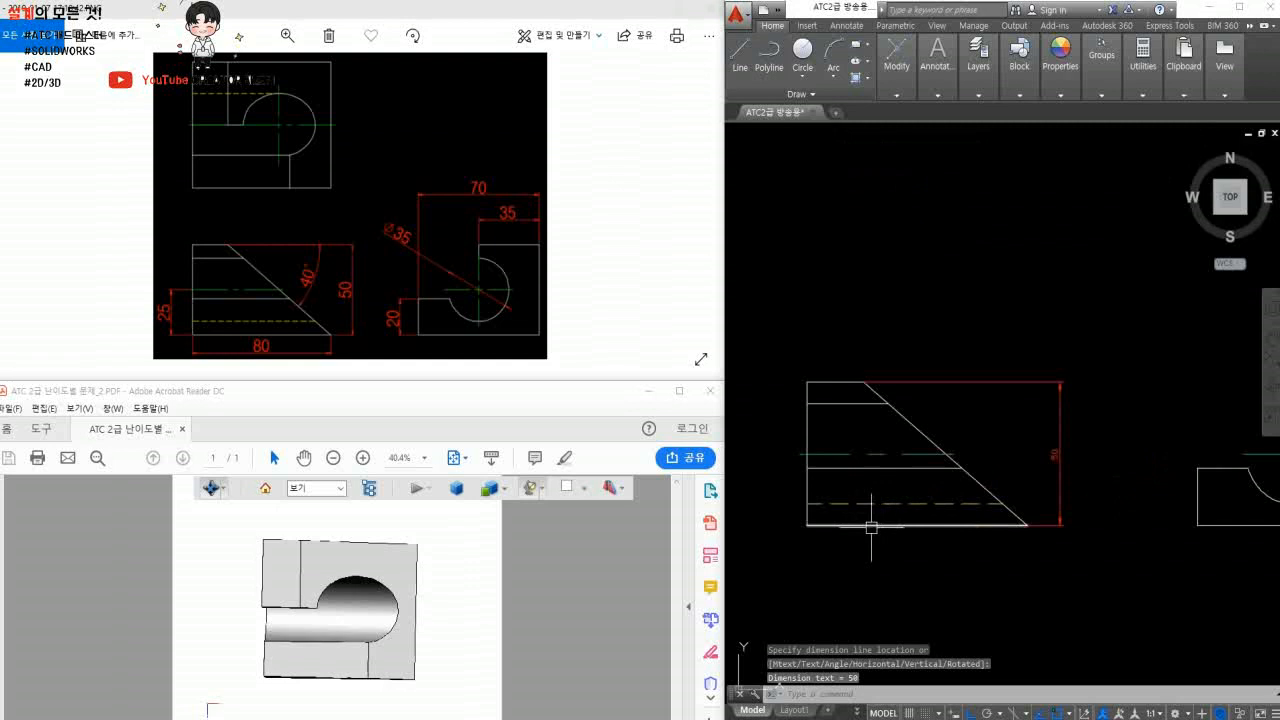
- Add linear dimensions for the front view's centre line height above the base and its overall base width
{"action": "key", "text": "Return"}
{"action": "left_click", "coordinate": [825, 452]}
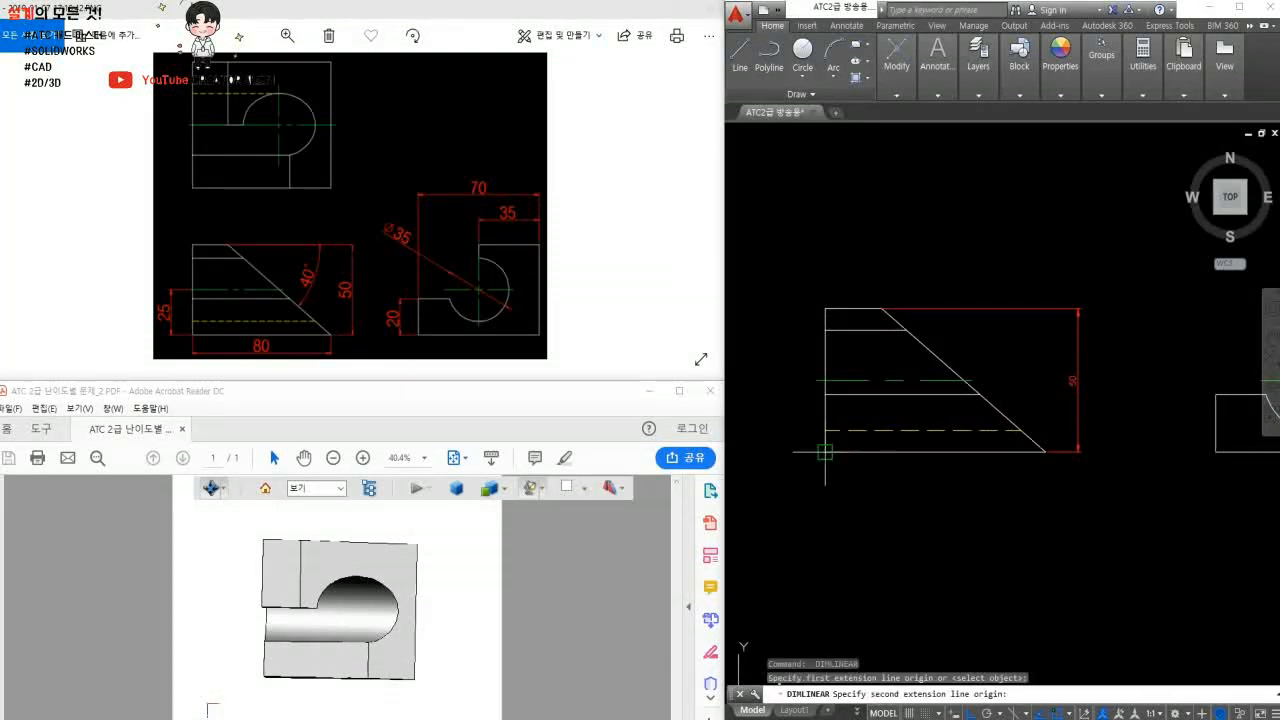
{"action": "left_click", "coordinate": [825, 380]}
{"action": "left_click", "coordinate": [789, 417]}
{"action": "key", "text": "Return"}
{"action": "left_click", "coordinate": [825, 452]}
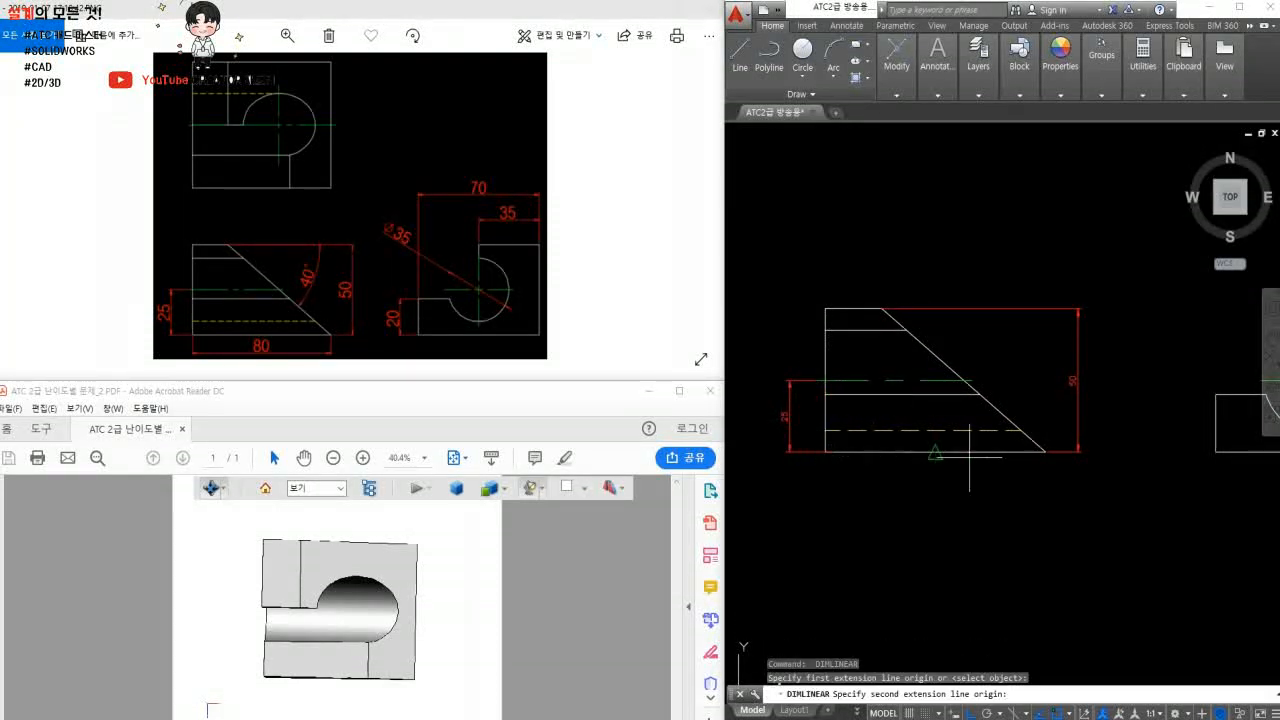
{"action": "left_click", "coordinate": [1045, 452]}
{"action": "left_click", "coordinate": [996, 490]}
- Add a linear dimension for the height of the side view's low step, outside the outline
{"action": "middle_click_drag", "start_coordinate": [1046, 491], "coordinate": [949, 514]}
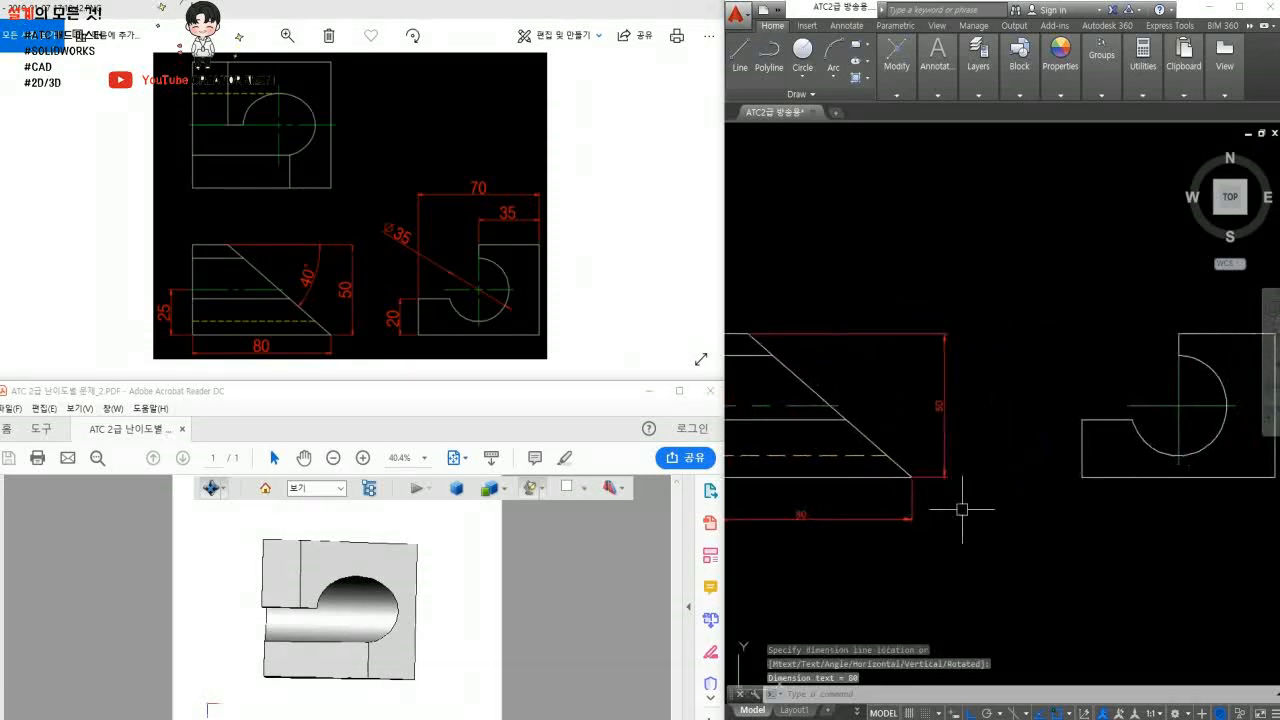
{"action": "key", "text": "Return"}
{"action": "left_click", "coordinate": [1082, 420]}
{"action": "left_click", "coordinate": [1082, 476]}
{"action": "left_click", "coordinate": [1040, 448]}
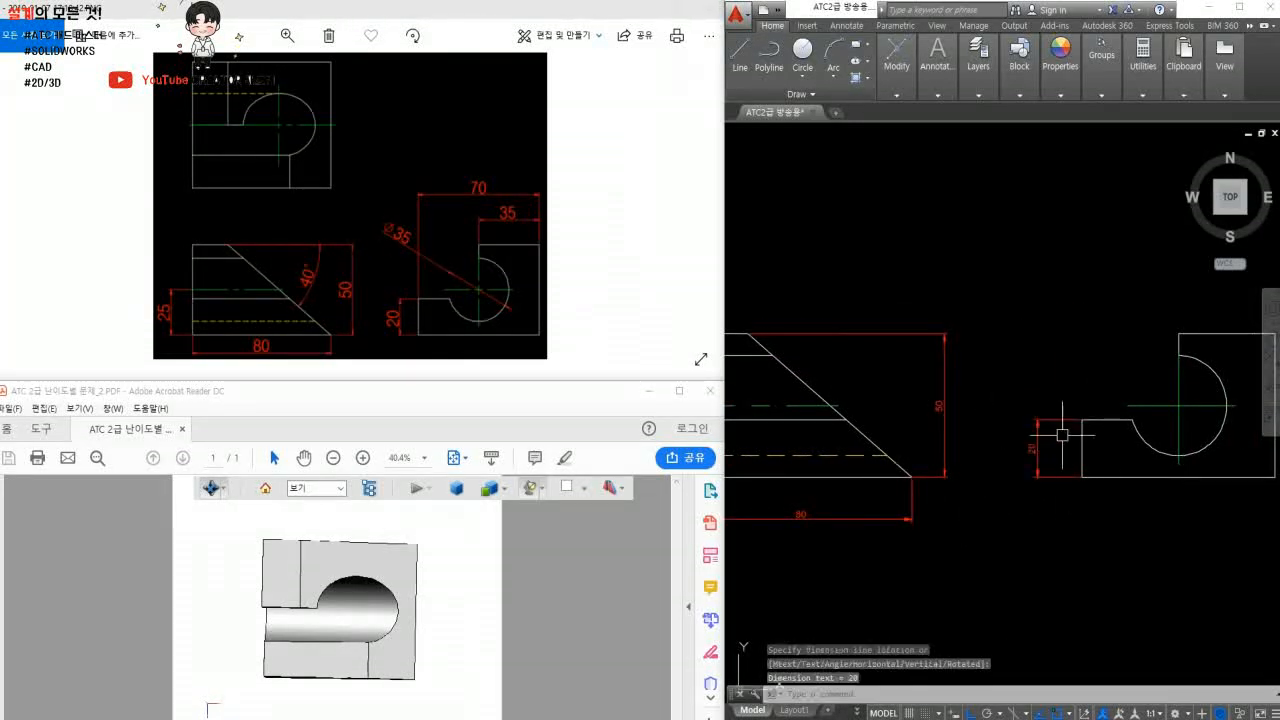
- Add linear dimensions above the side view for the upper block's width and, stacked over it, the overall width
{"action": "middle_click_drag", "start_coordinate": [1092, 416], "coordinate": [1006, 474]}
{"action": "key", "text": "Return"}
{"action": "left_click", "coordinate": [1094, 392]}
{"action": "left_click", "coordinate": [1189, 391]}
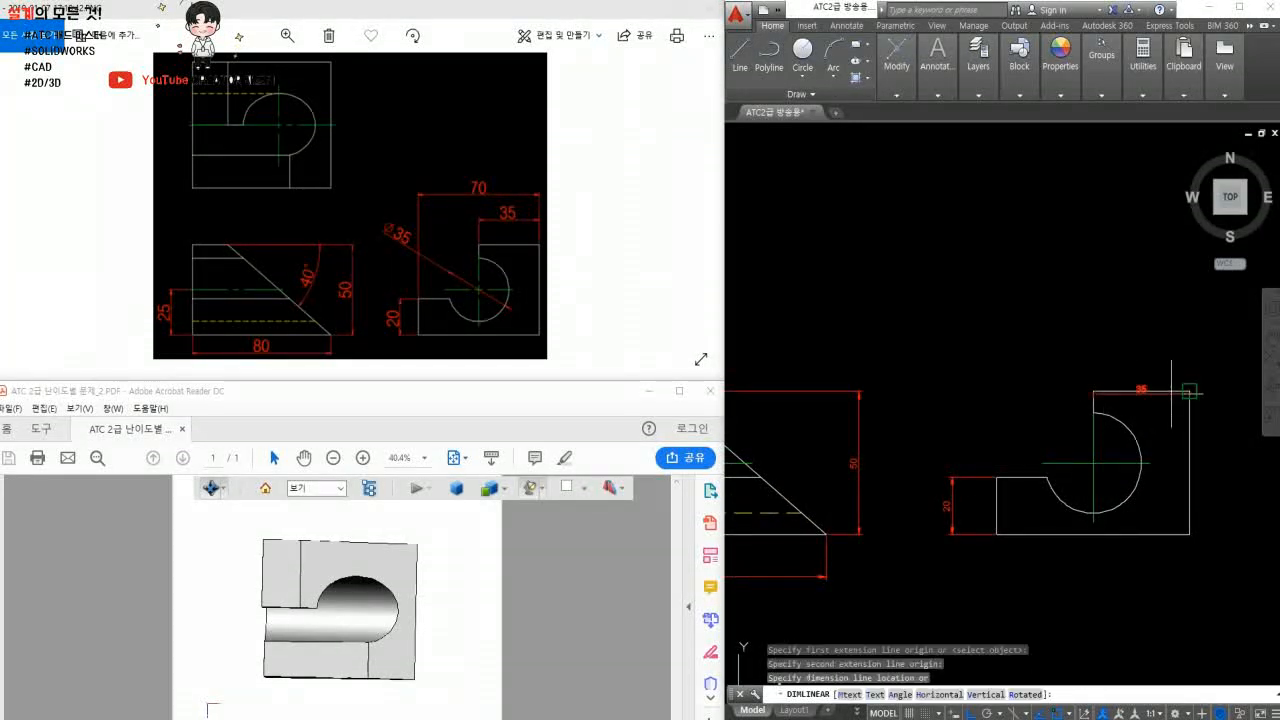
{"action": "left_click", "coordinate": [1160, 362]}
{"action": "key", "text": "Return"}
{"action": "left_click", "coordinate": [1161, 410]}
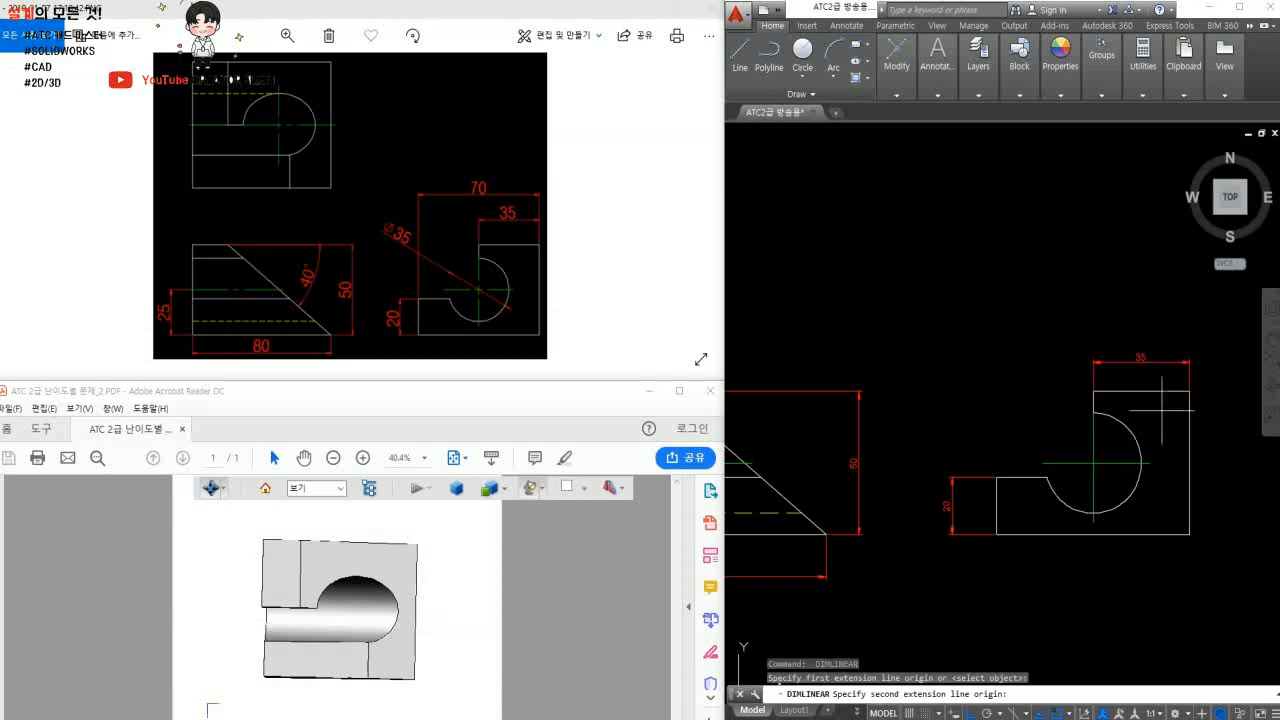
{"action": "left_click", "coordinate": [997, 478]}
{"action": "left_click", "coordinate": [1048, 340]}
- Add an angular dimension between the front view's top edge and sloped edge, placed between the slope and the height dimension
{"action": "scroll", "coordinate": [1074, 403], "scroll_direction": "down", "scroll_amount": 2}
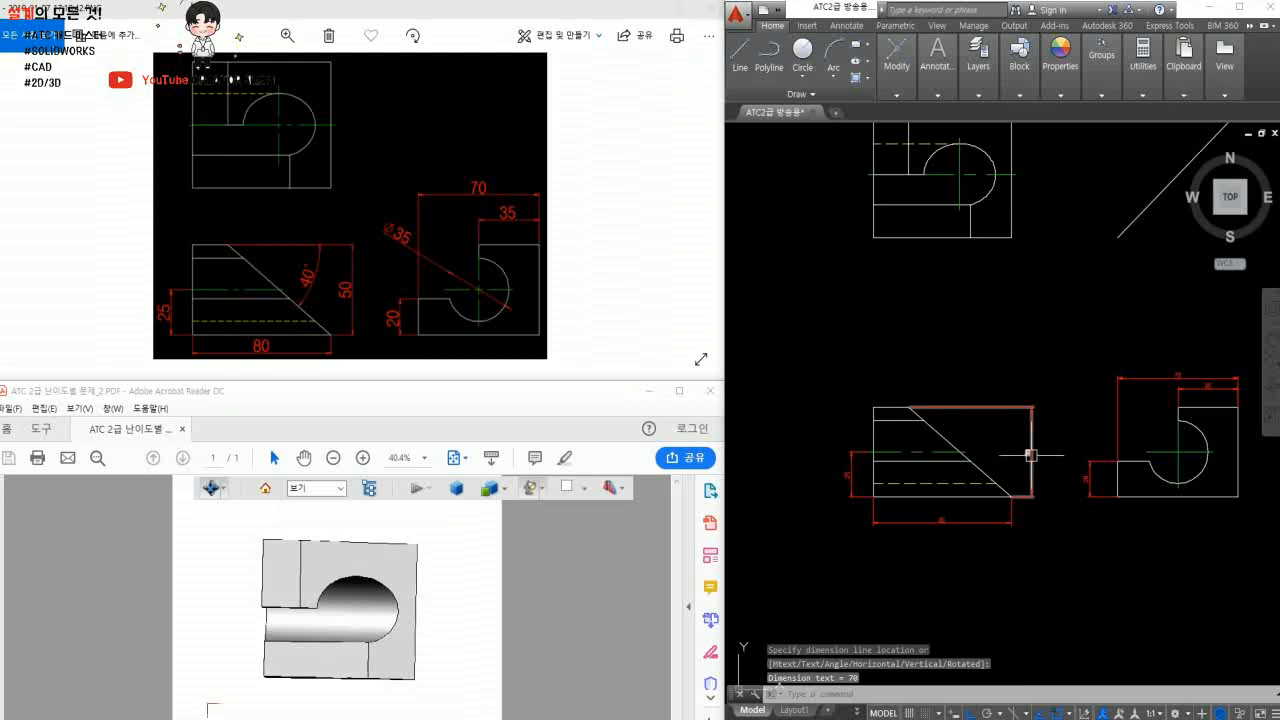
{"action": "middle_click_drag", "start_coordinate": [1029, 449], "coordinate": [1006, 429]}
{"action": "type", "text": "DAN"}
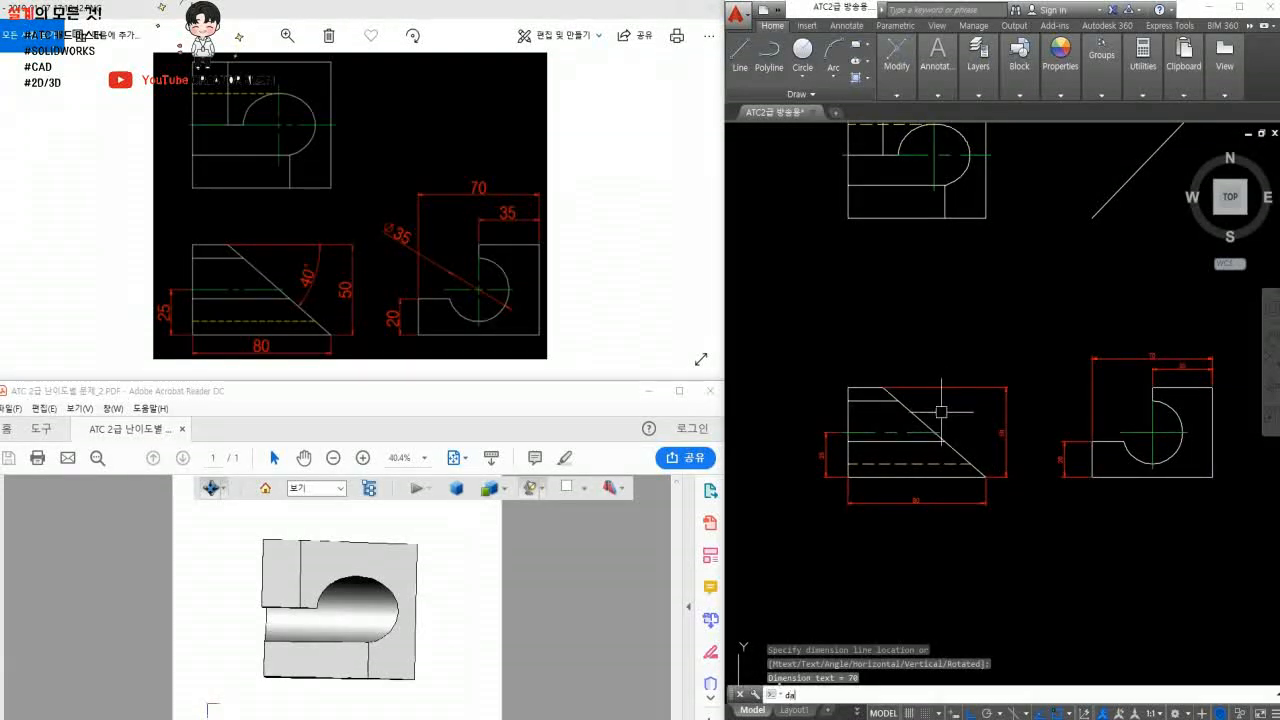
{"action": "key", "text": "Return"}
{"action": "scroll", "coordinate": [877, 400], "scroll_direction": "up", "scroll_amount": 2}
{"action": "left_click", "coordinate": [874, 381]}
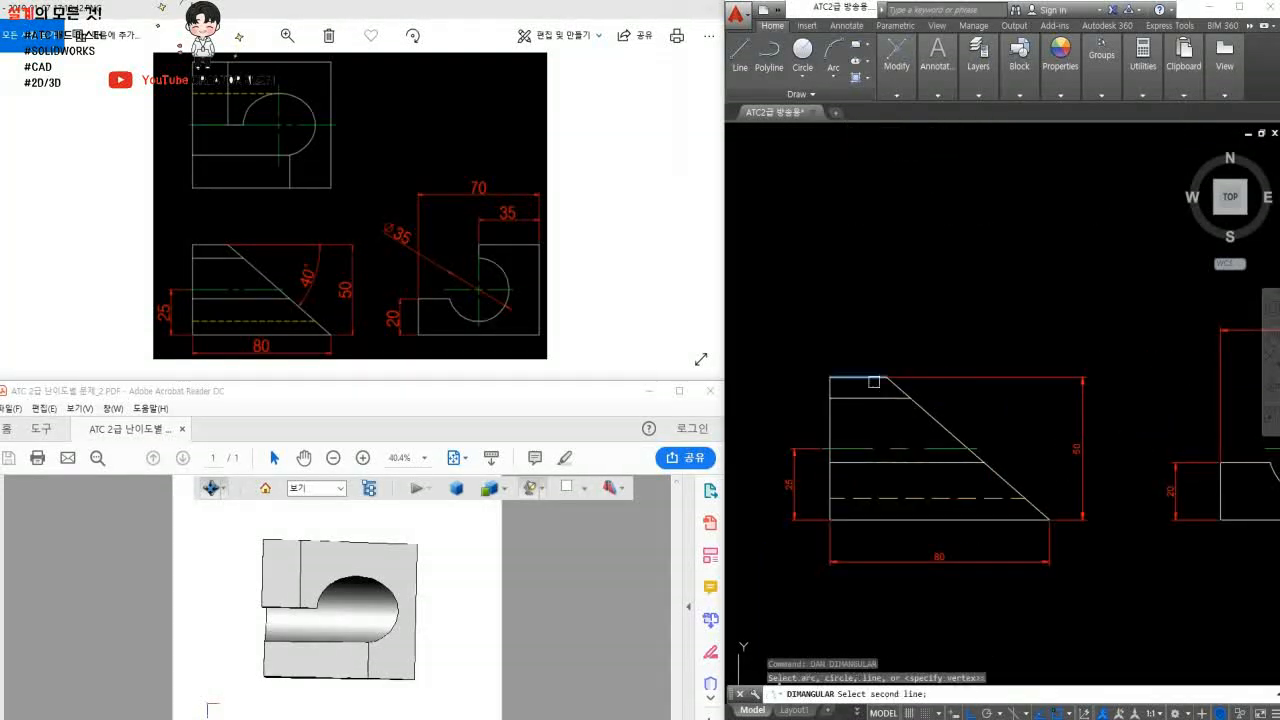
{"action": "left_click", "coordinate": [939, 421]}
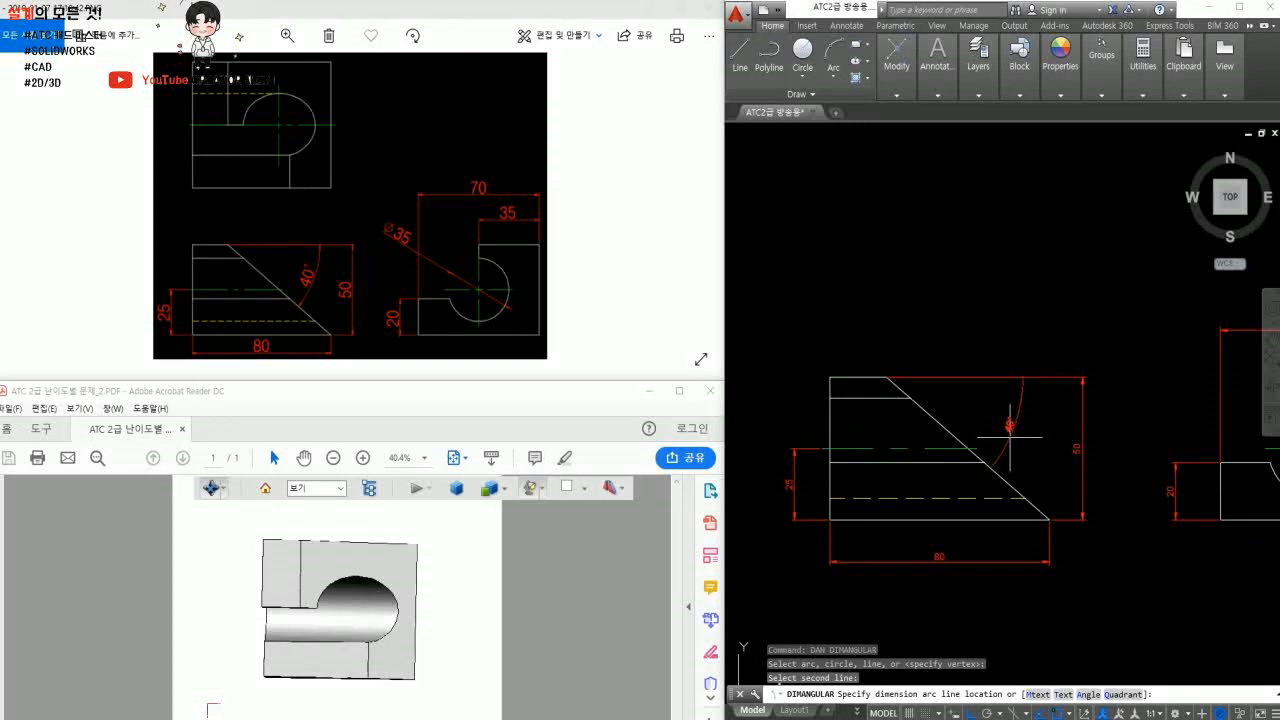
{"action": "left_click", "coordinate": [1010, 437]}
- Add a diameter dimension to the side view's slot arc, with its text outside the outline above the low step
{"action": "scroll", "coordinate": [1063, 453], "scroll_direction": "down", "scroll_amount": 2}
{"action": "middle_click_drag", "start_coordinate": [1069, 450], "coordinate": [881, 458]}
{"action": "scroll", "coordinate": [1053, 457], "scroll_direction": "up", "scroll_amount": 4}
{"action": "type", "text": "ddi"}
{"action": "key", "text": "Return"}
{"action": "left_click", "coordinate": [970, 508]}
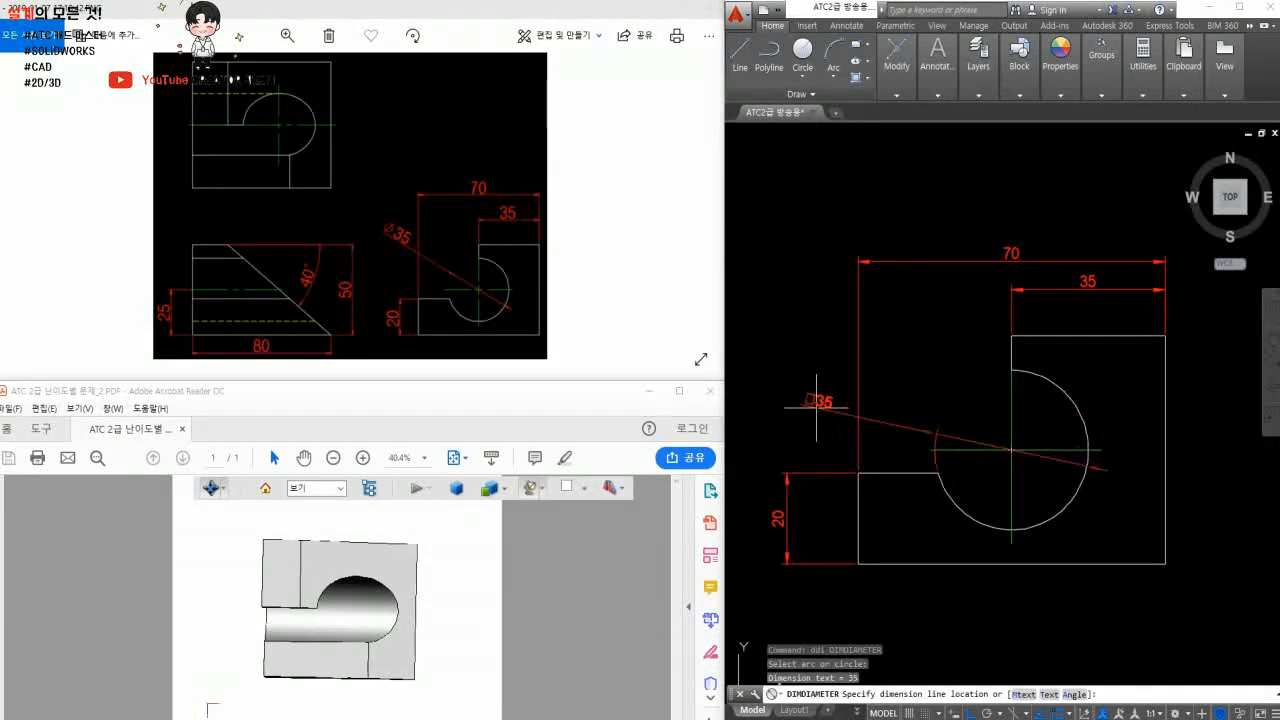
{"action": "left_click", "coordinate": [826, 383]}
- Change the Standard text style's font to isocp.shx and apply it
{"action": "scroll", "coordinate": [849, 434], "scroll_direction": "down", "scroll_amount": 3}
{"action": "mouse_move", "coordinate": [849, 434]}
{"action": "middle_mouse_down"}
{"action": "mouse_move", "coordinate": [1002, 421]}
{"action": "mouse_move", "coordinate": [1041, 450]}
{"action": "middle_mouse_up"}
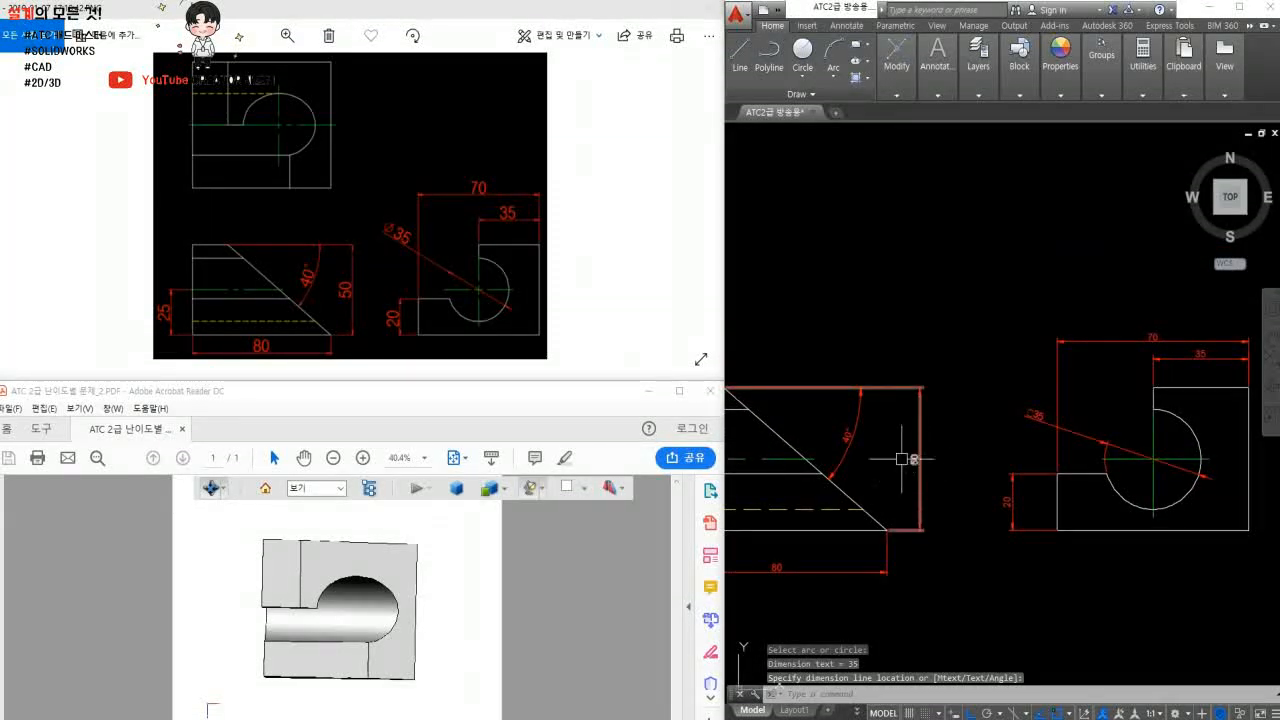
{"action": "type", "text": "st"}
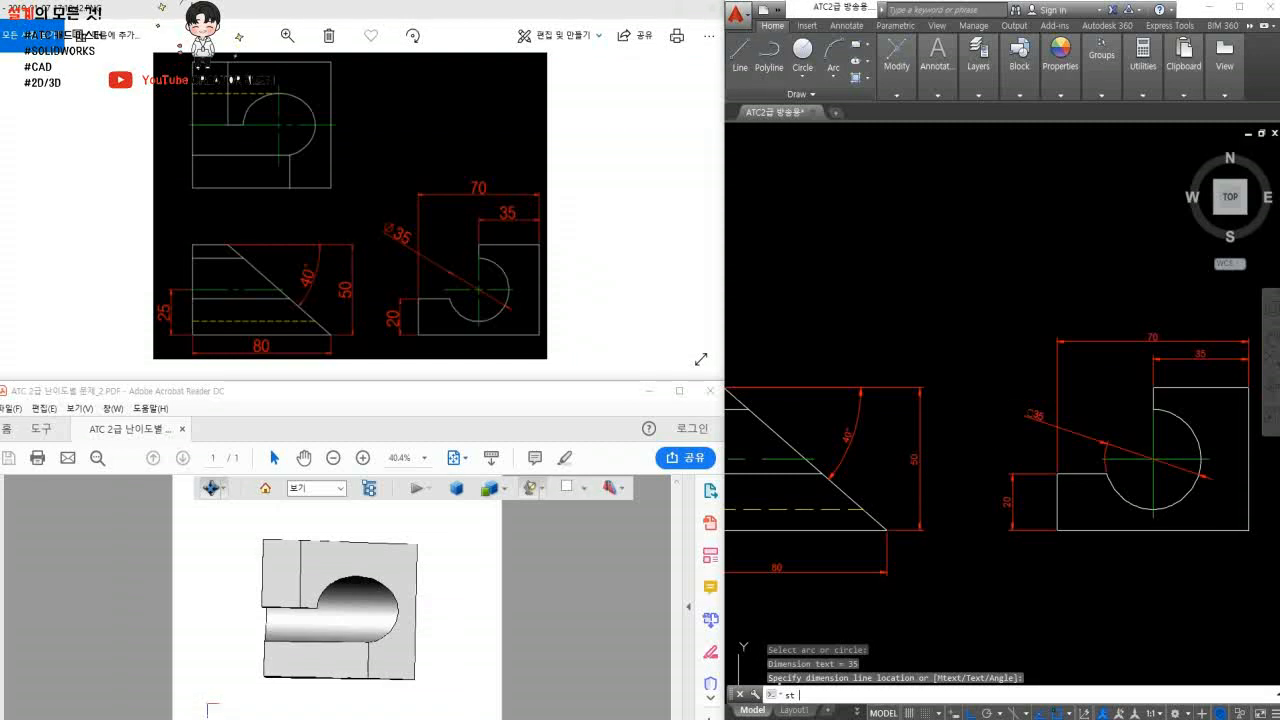
{"action": "key", "text": "Return"}
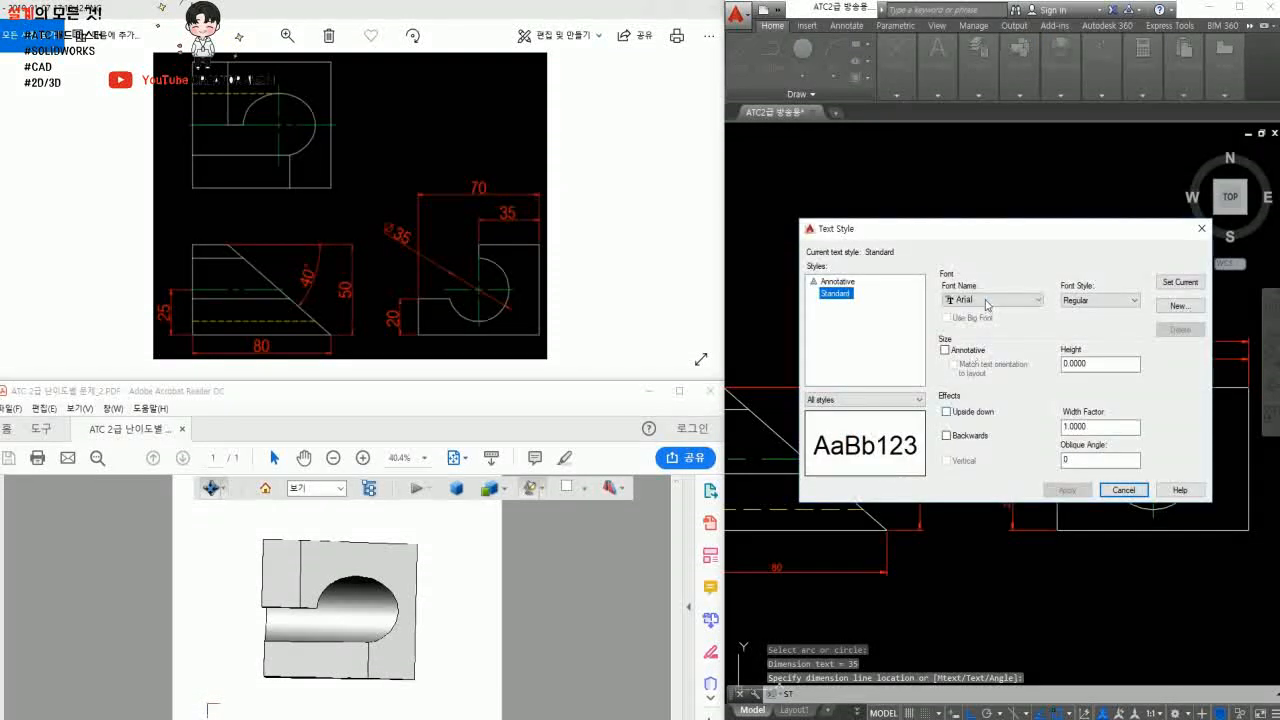
{"action": "double_click", "coordinate": [986, 302]}
{"action": "key", "text": "i"}
{"action": "key", "text": "i"}
{"action": "key", "text": "i"}
{"action": "key", "text": "i"}
{"action": "key", "text": "i"}
{"action": "key", "text": "i"}
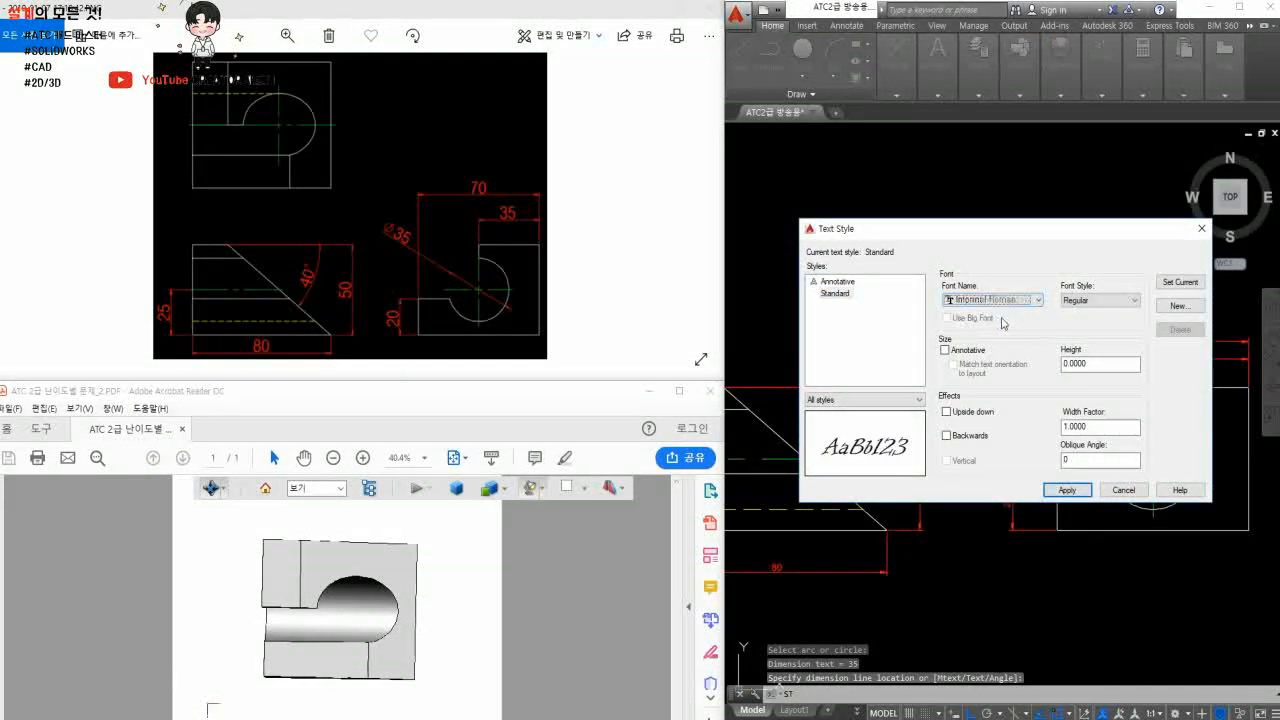
{"action": "left_click", "coordinate": [1067, 489]}
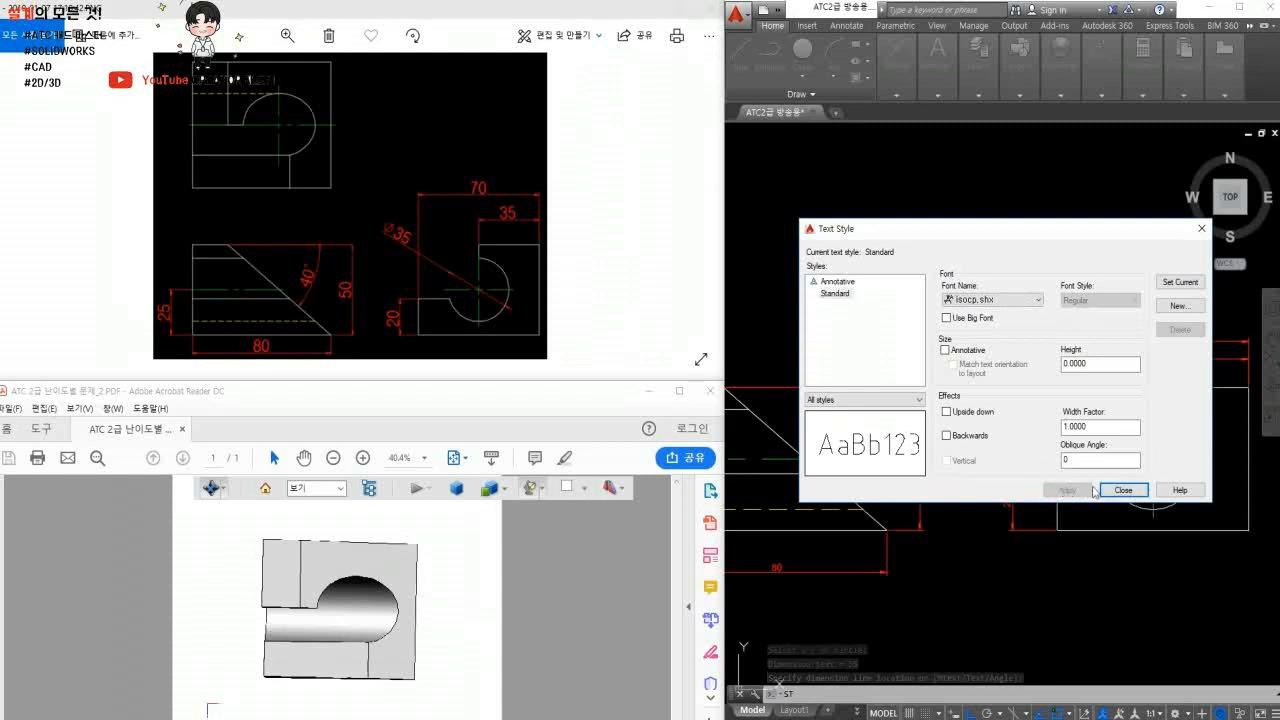
{"action": "left_click", "coordinate": [1124, 489]}
- Modify the ISO-25 dimension style so its text height is 3.5
{"action": "type", "text": "s"}
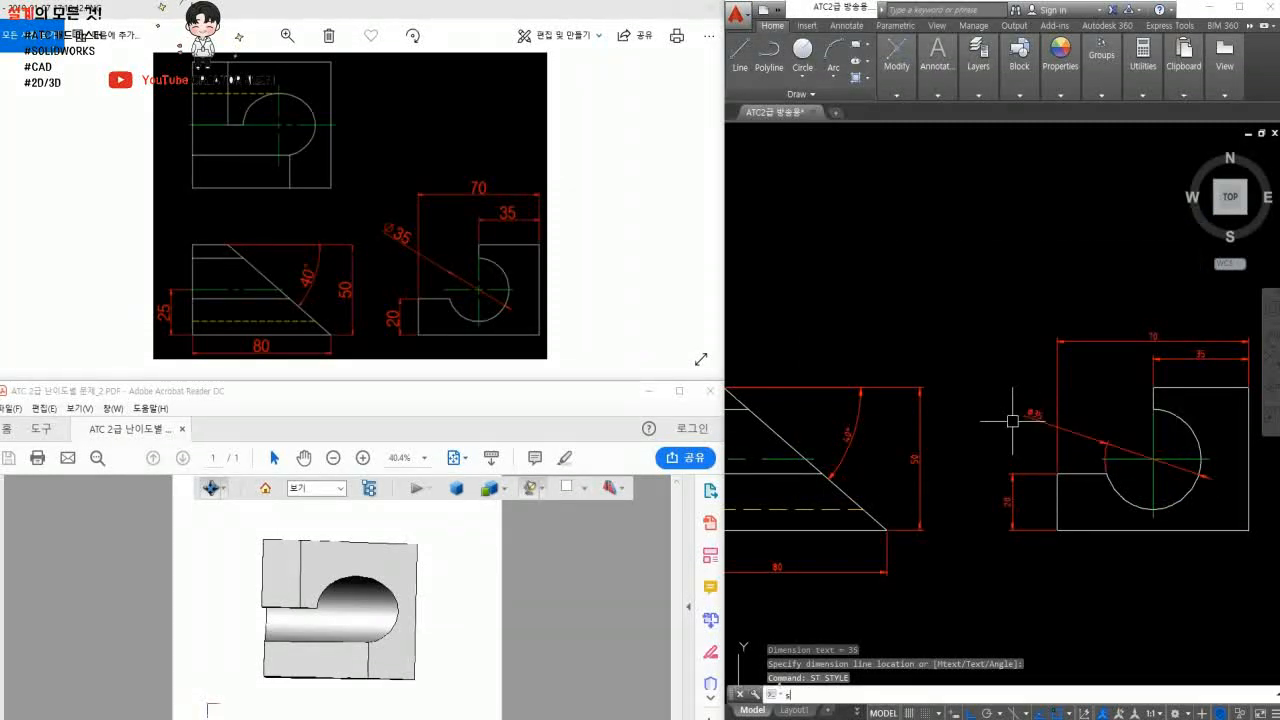
{"action": "key", "text": "Return"}
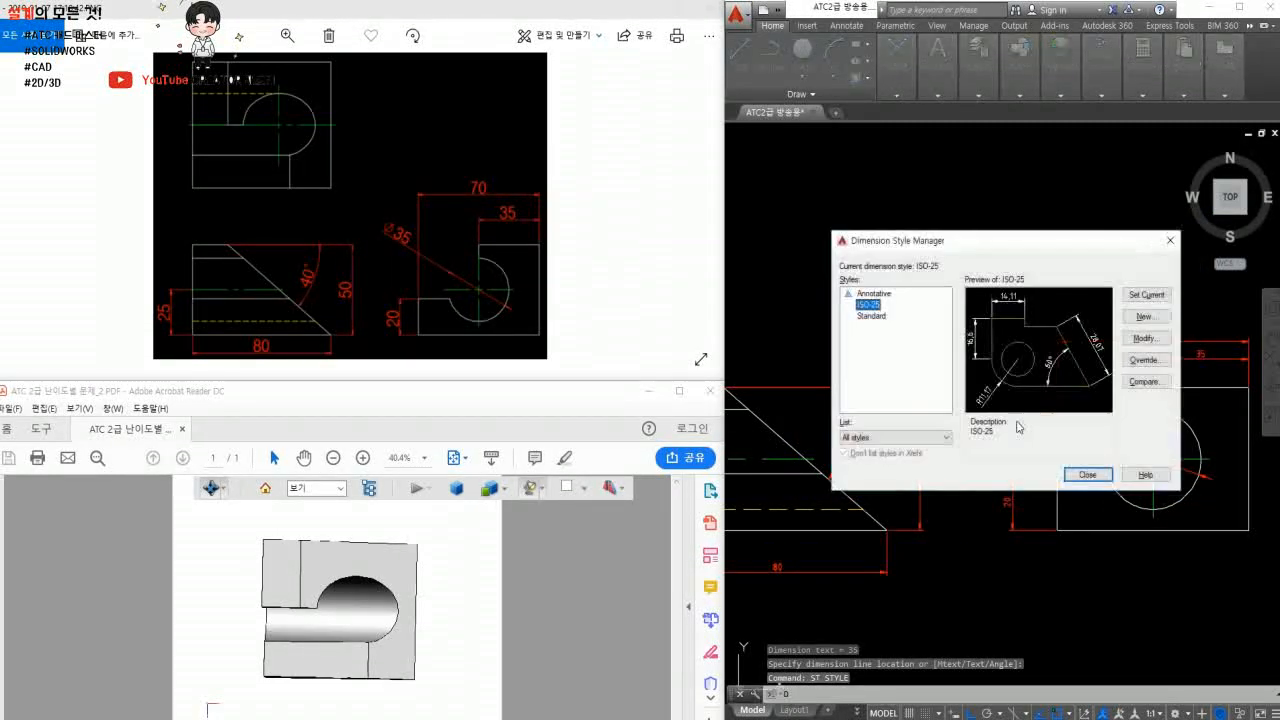
{"action": "left_click", "coordinate": [1142, 339]}
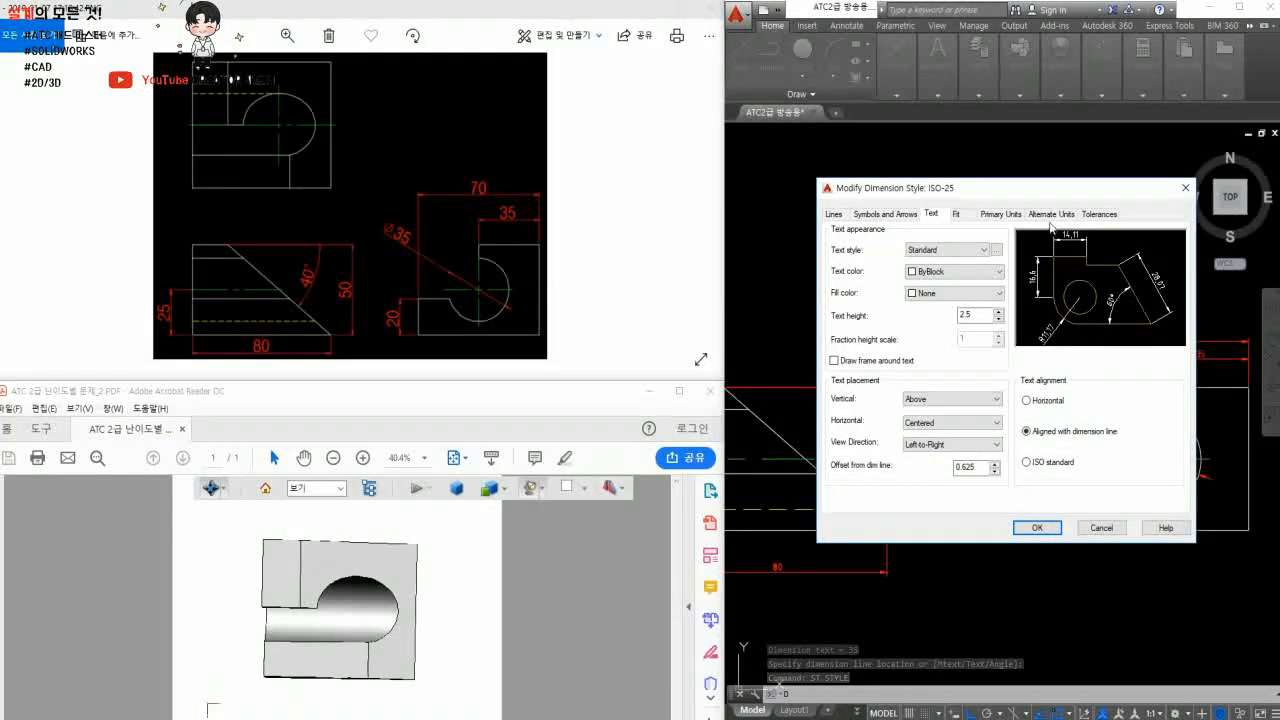
{"action": "left_click_drag", "start_coordinate": [1040, 196], "coordinate": [845, 199]}
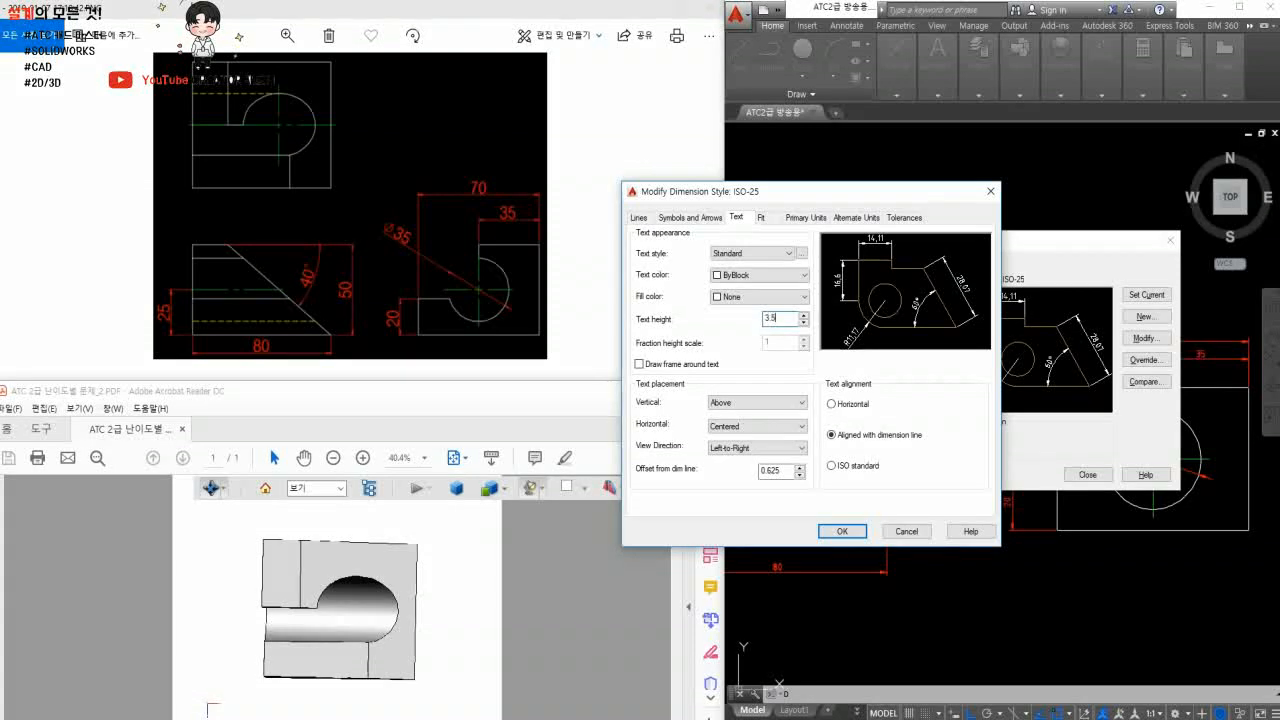
{"action": "left_click", "coordinate": [841, 531]}
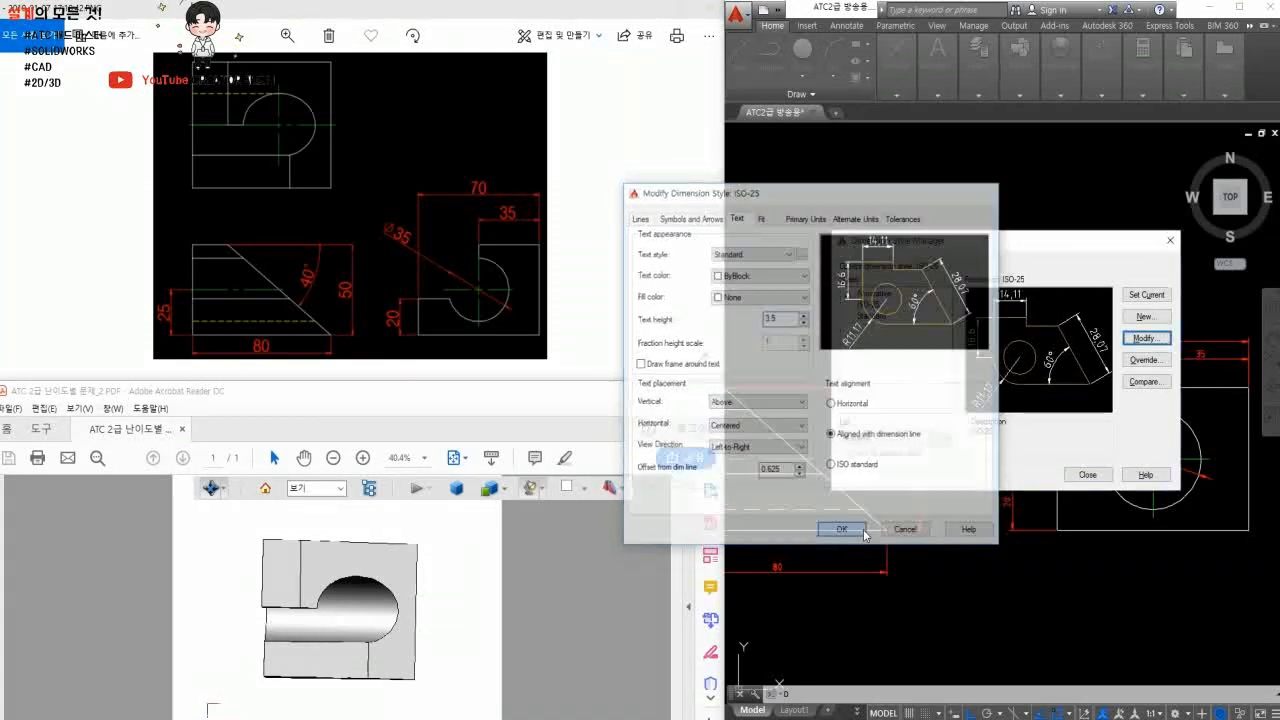
{"action": "left_click", "coordinate": [1087, 474]}
- Erase the diagonal construction line between the top view and the side view
{"action": "scroll", "coordinate": [931, 459], "scroll_direction": "down", "scroll_amount": 3}
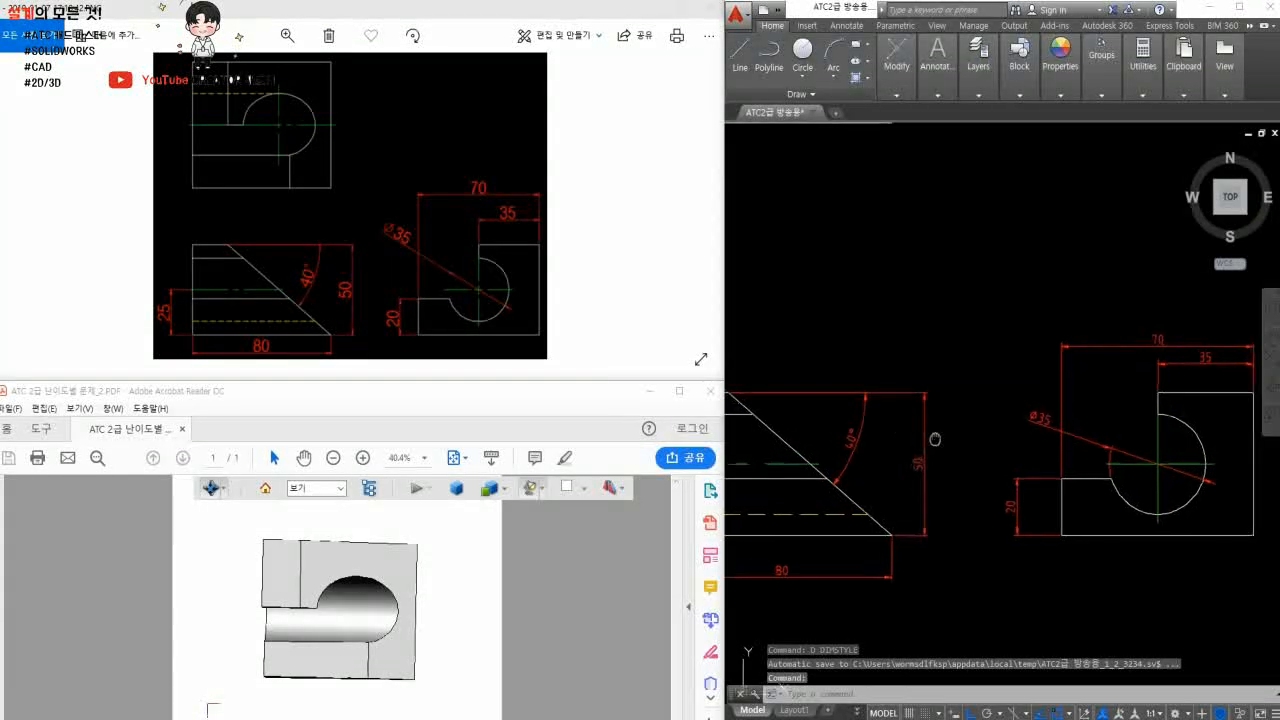
{"action": "left_click", "coordinate": [1117, 344]}
{"action": "left_click", "coordinate": [1090, 280]}
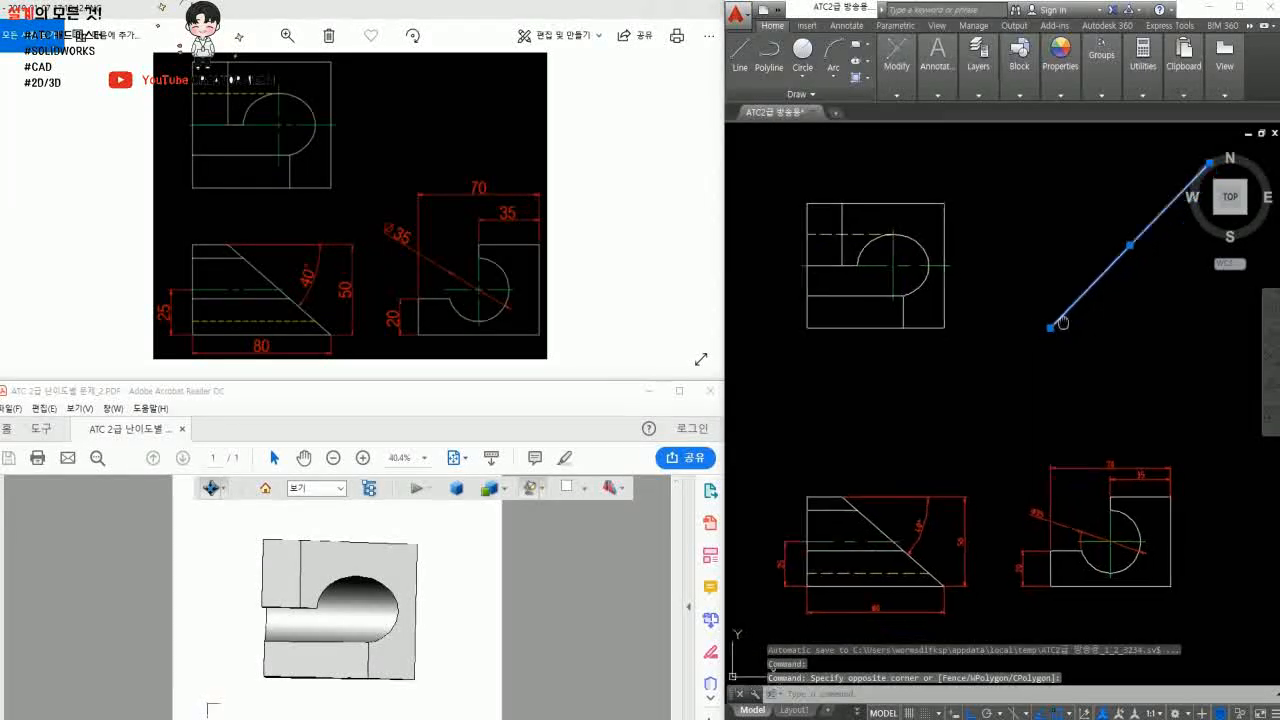
{"action": "middle_click_drag", "start_coordinate": [1085, 290], "coordinate": [1074, 314]}
{"action": "type", "text": "e"}
{"action": "key", "text": "Return"}
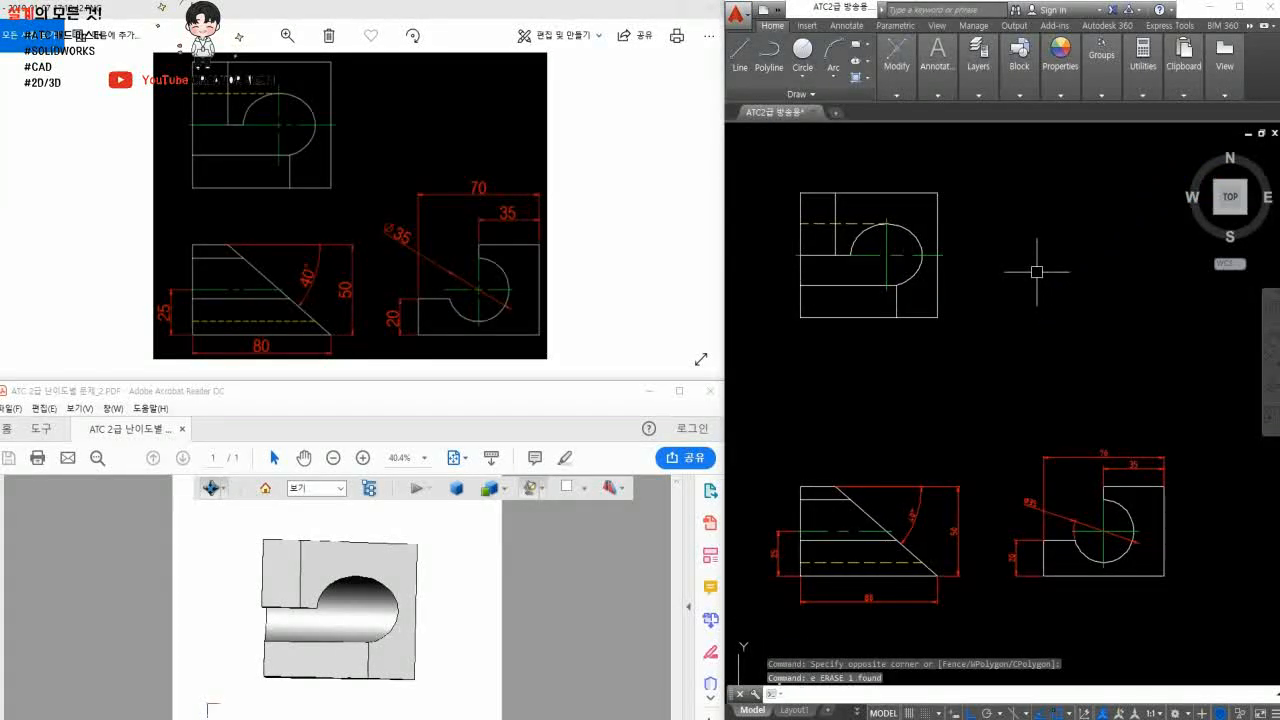
- Set the drawing's global linetype scale factor to 0.5
{"action": "type", "text": "lt"}
{"action": "key", "text": "Return"}
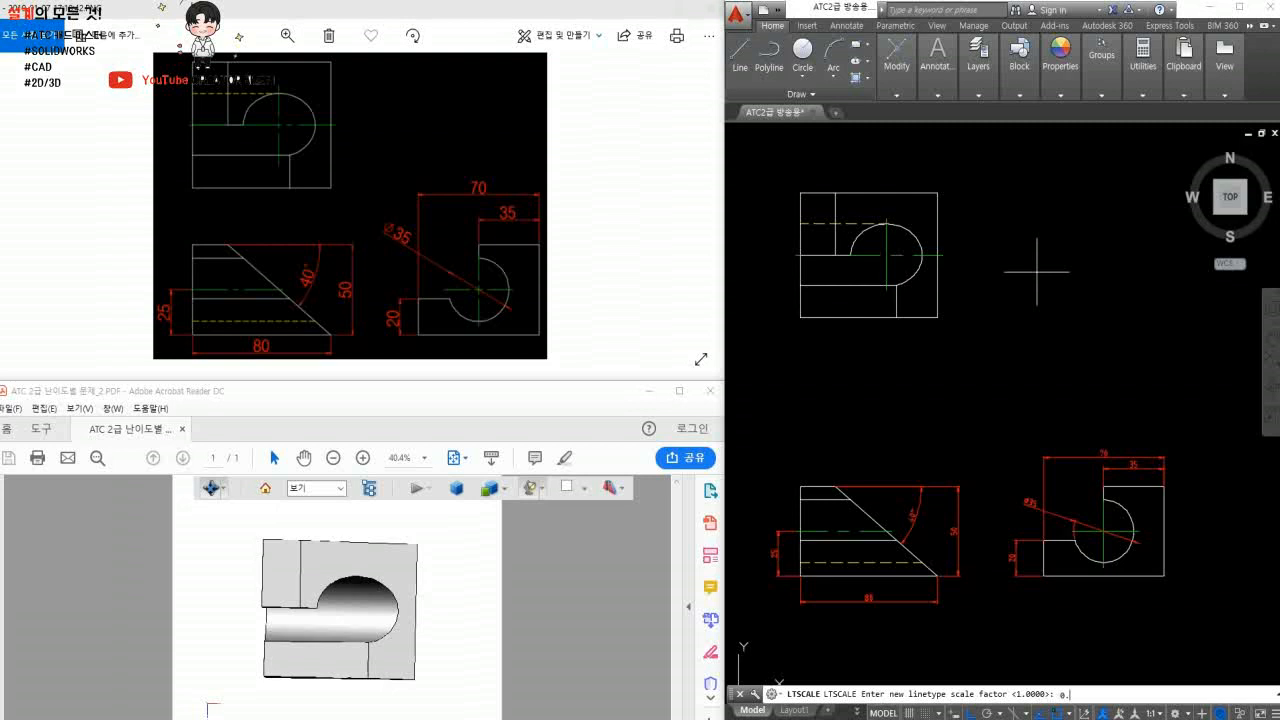
{"action": "key", "text": "Return"}
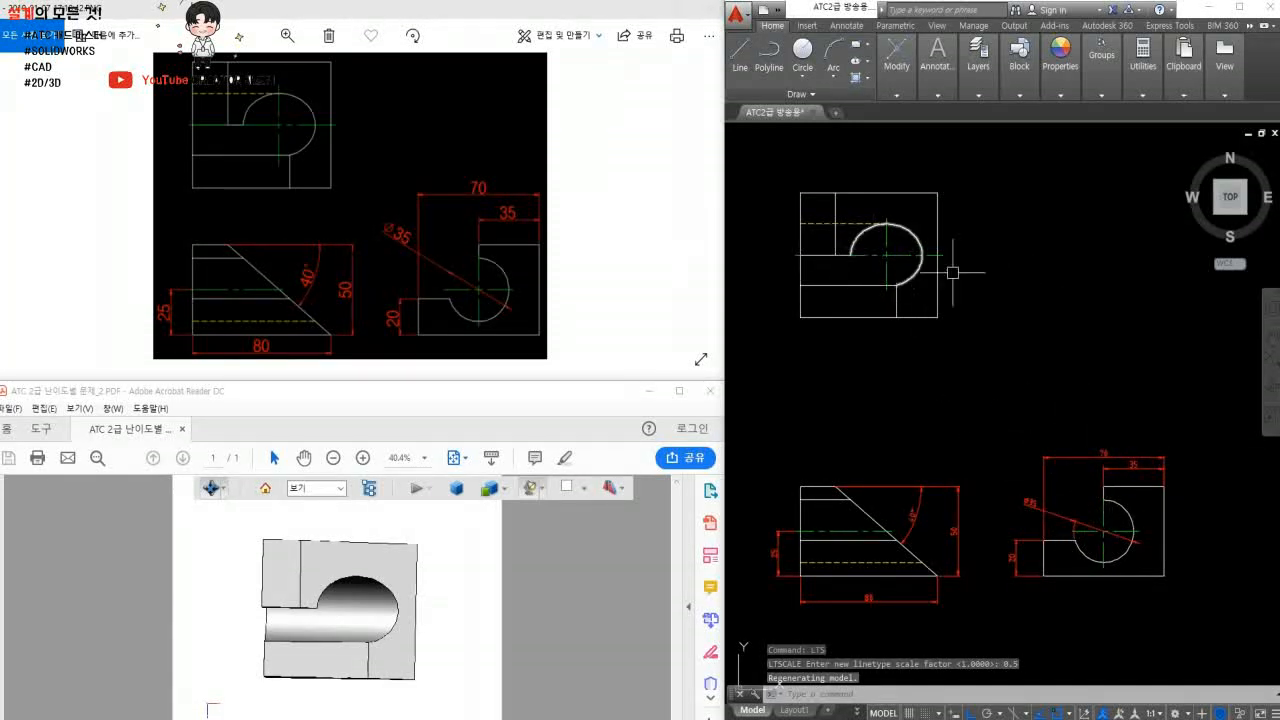
{"action": "middle_click_drag", "start_coordinate": [1000, 294], "coordinate": [996, 280]}
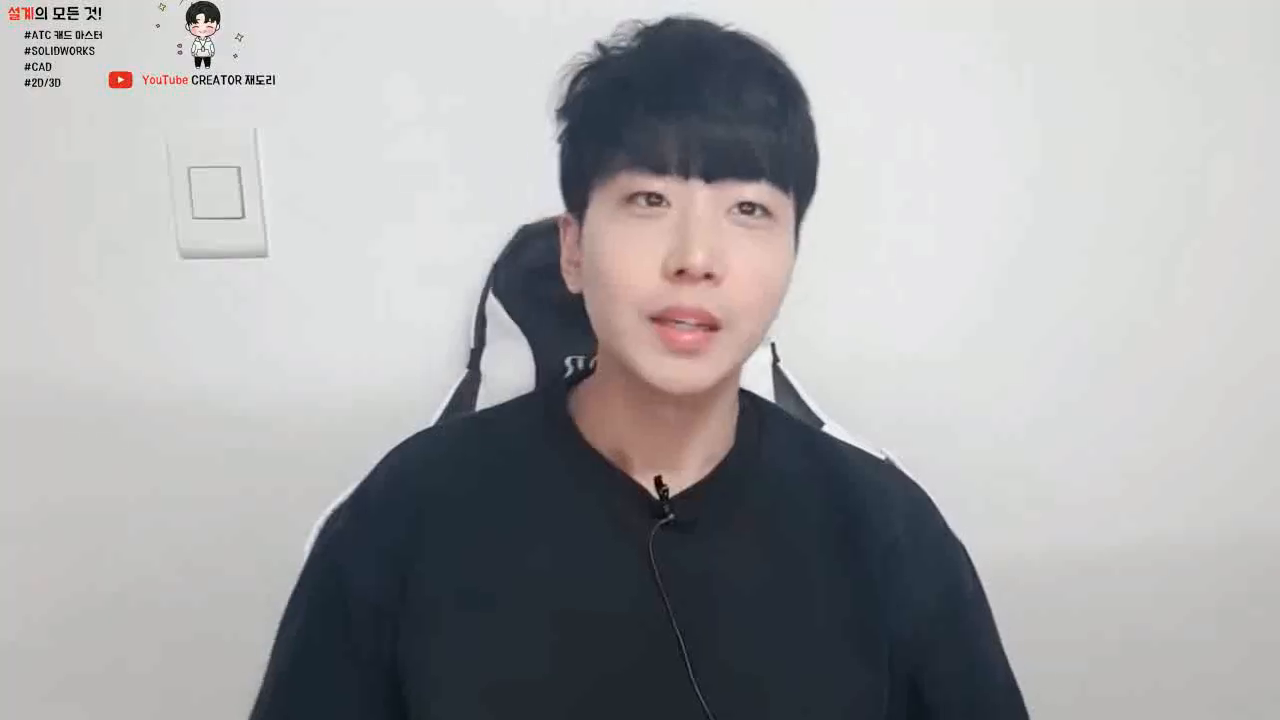